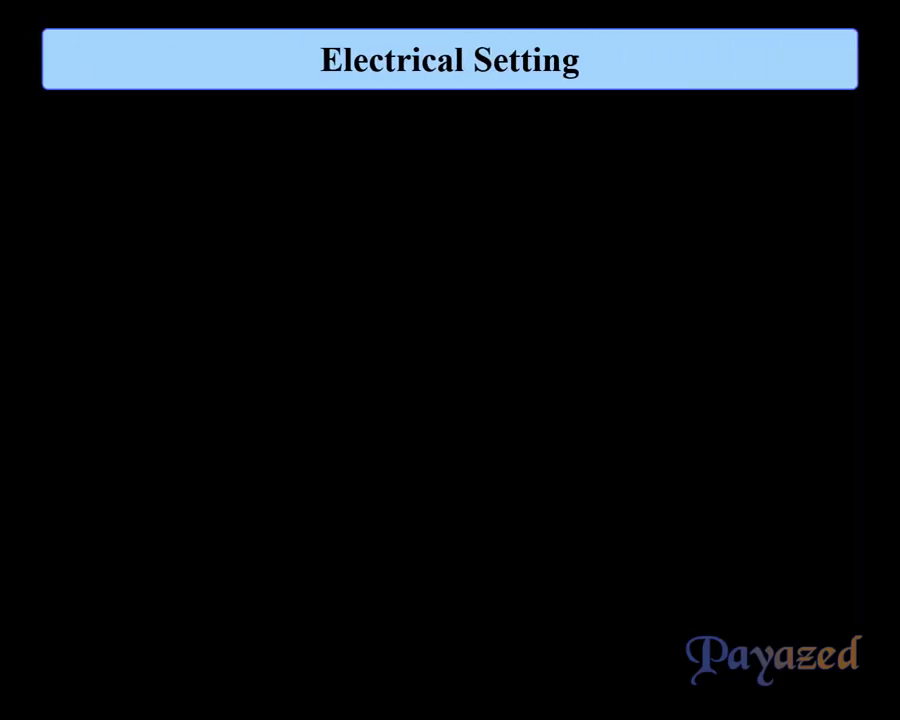
# - Apply RevCAD electrical settings (mm, 1:100, 380/220 V, 50 Hz) and build the template
pyautogui.click(610, 145)
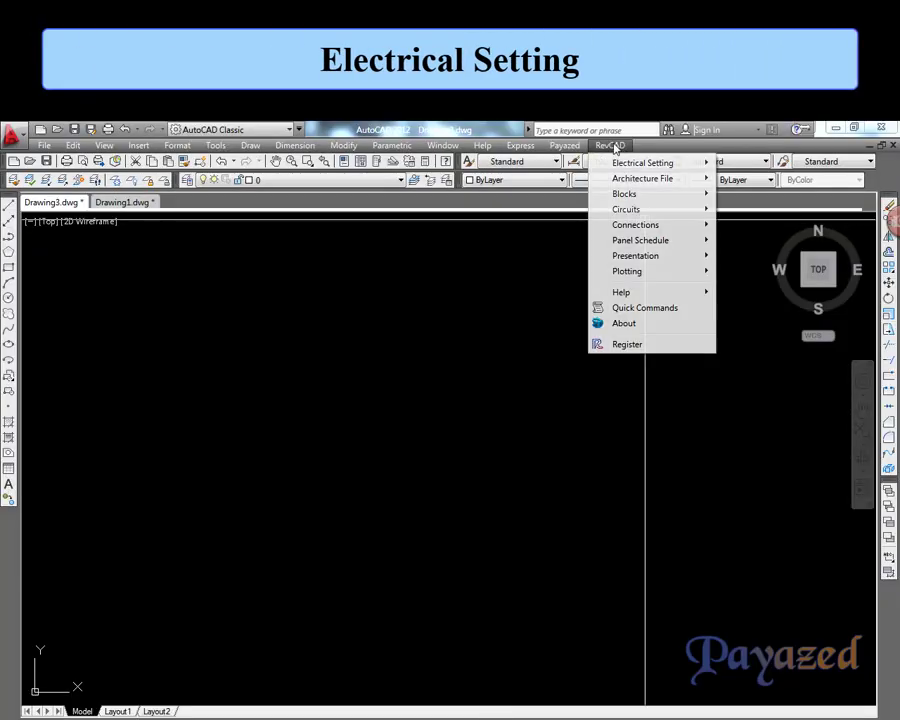
pyautogui.click(745, 163)
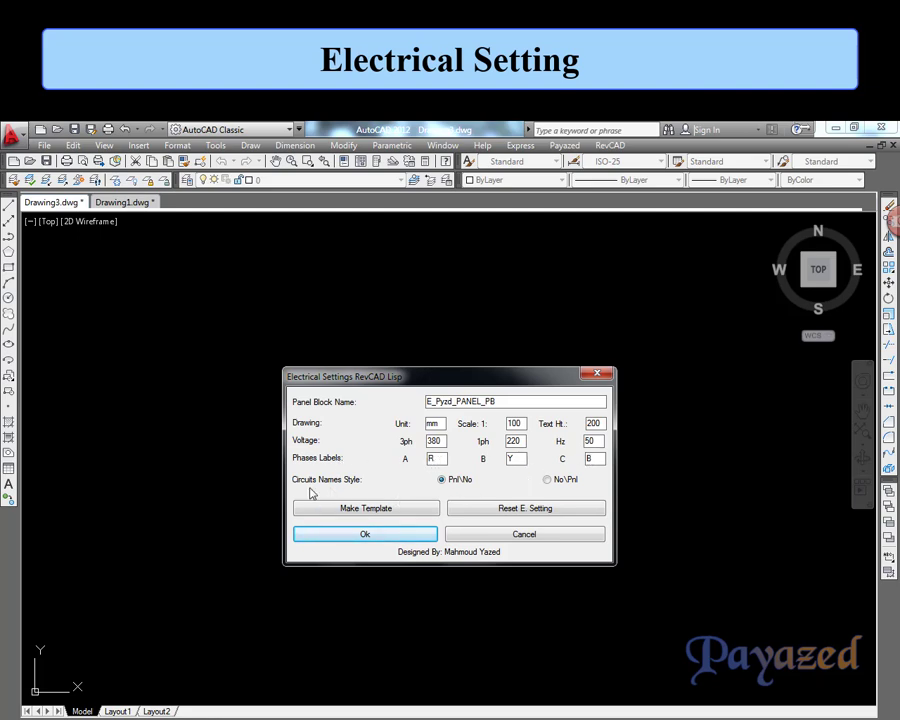
pyautogui.click(383, 511)
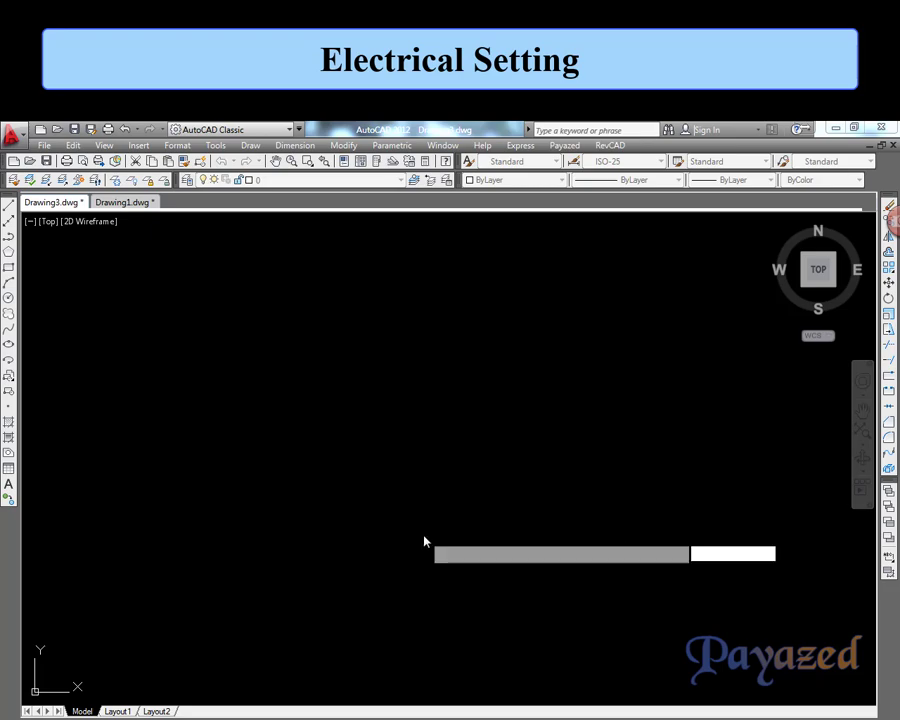
pyautogui.press('Return')
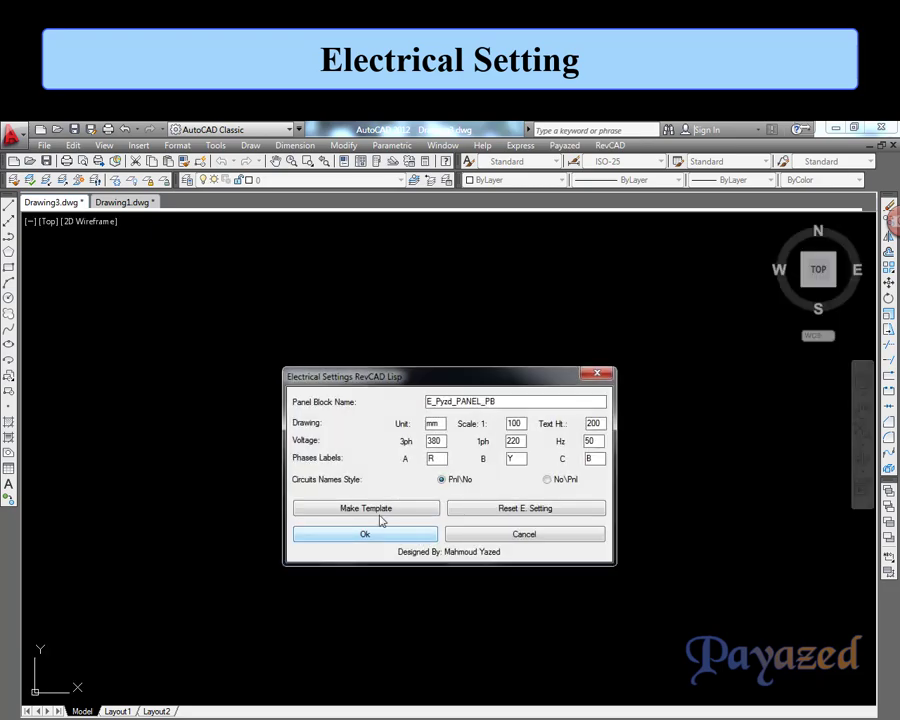
pyautogui.click(365, 534)
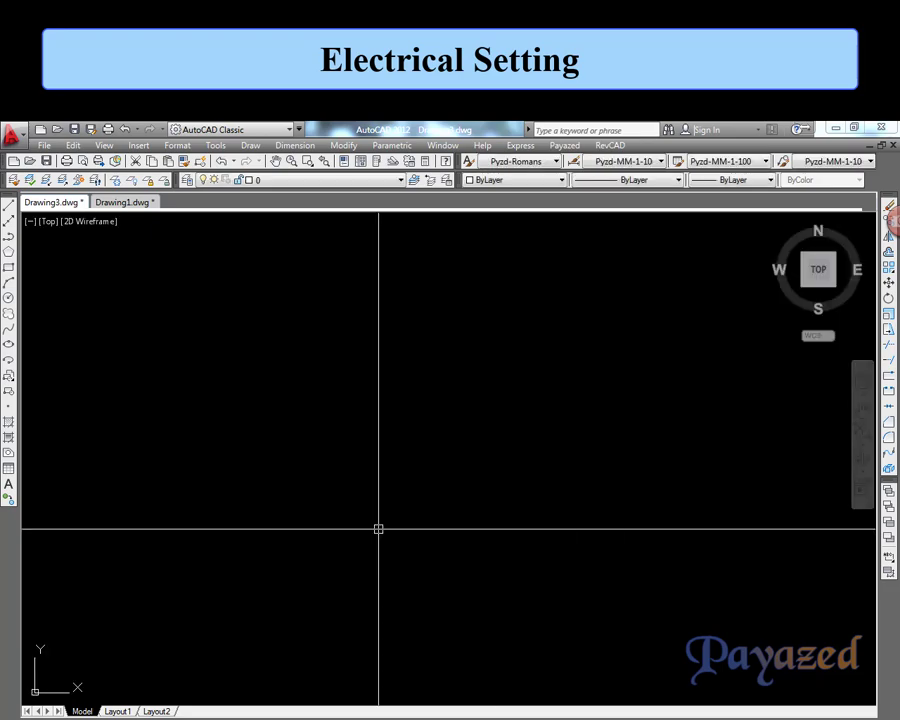
pyautogui.click(286, 181)
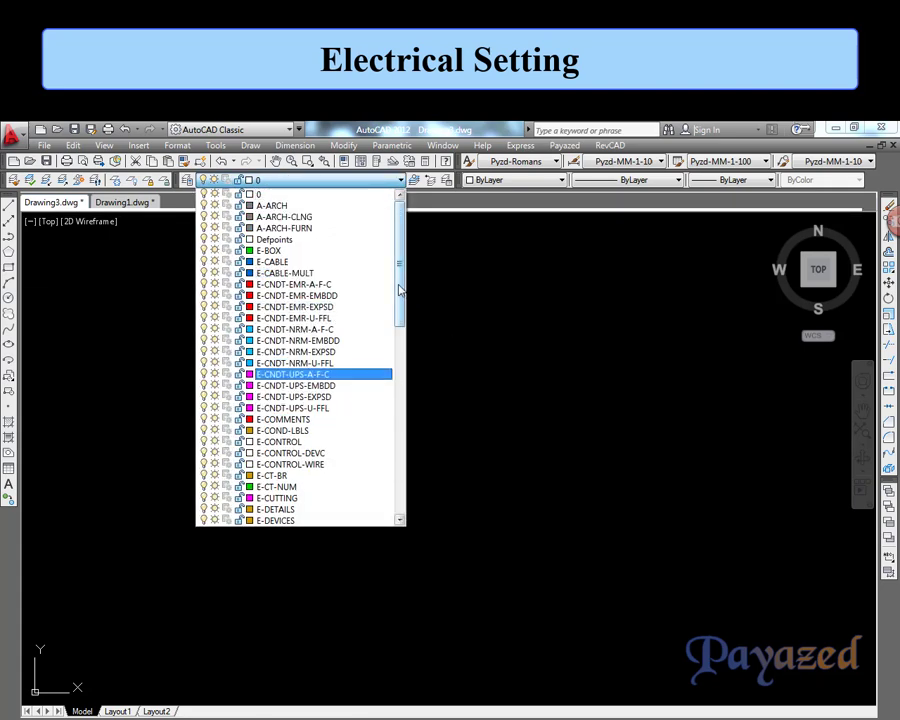
pyautogui.moveTo(400, 289); pyautogui.dragTo(403, 497)
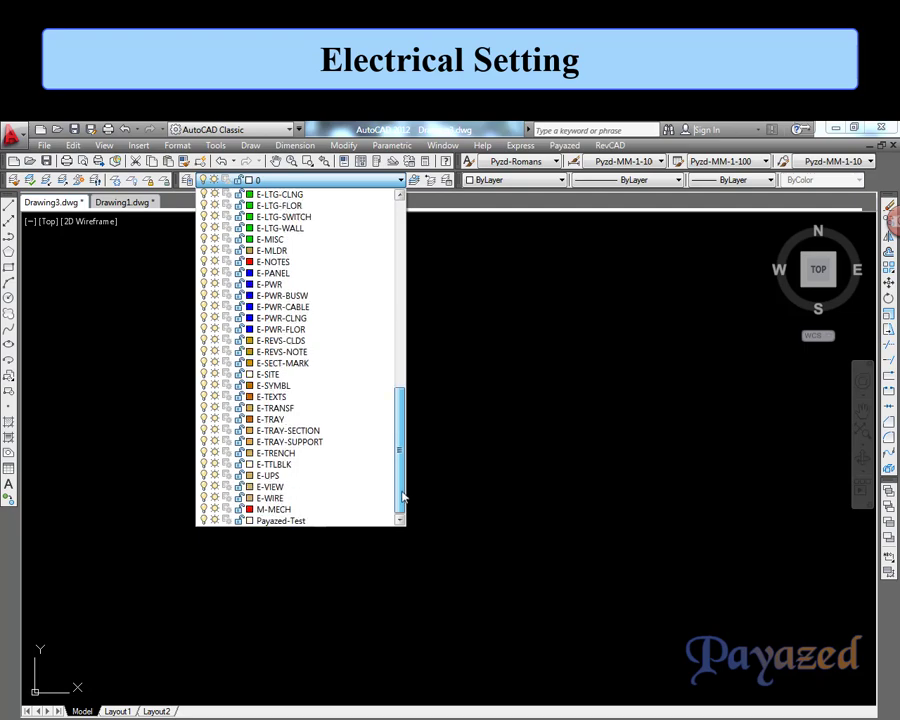
pyautogui.click(548, 326)
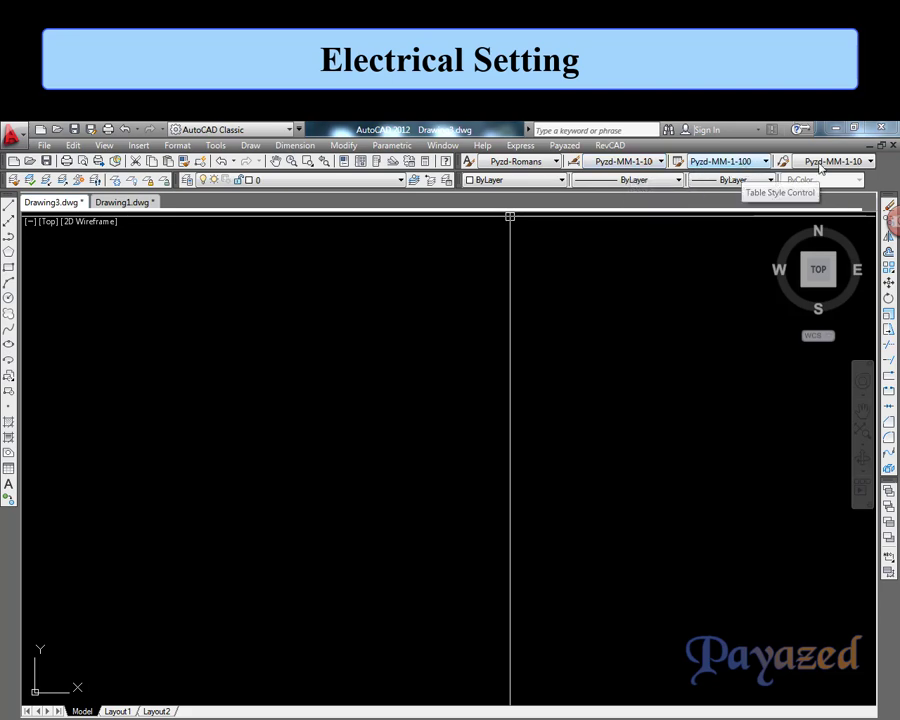
pyautogui.click(656, 182)
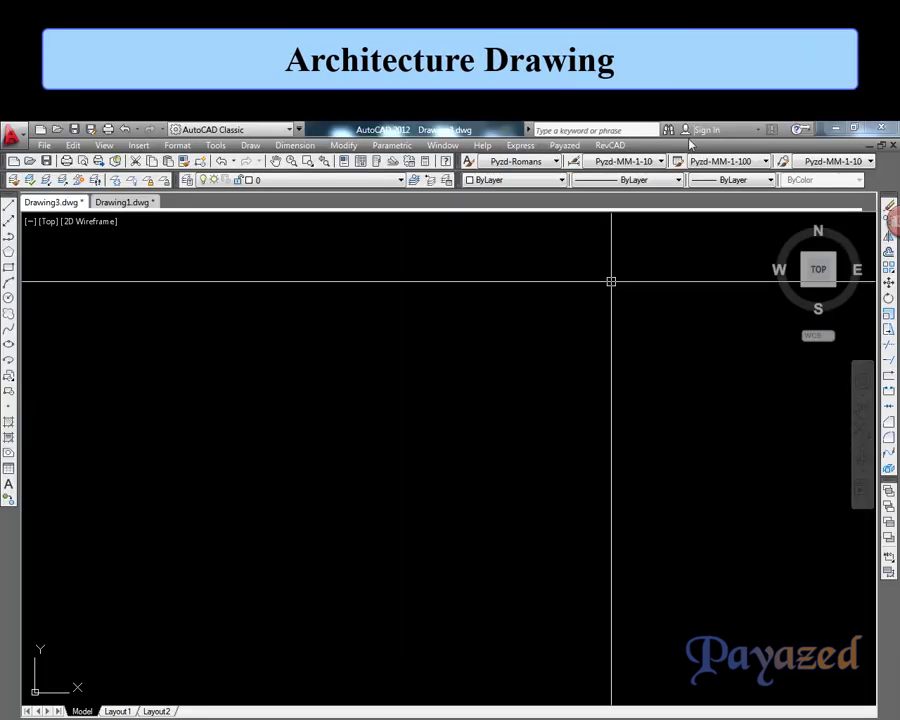
# - Attach ARCH05.dwg as an external reference in colour index 8
pyautogui.click(616, 146)
pyautogui.moveTo(643, 178)
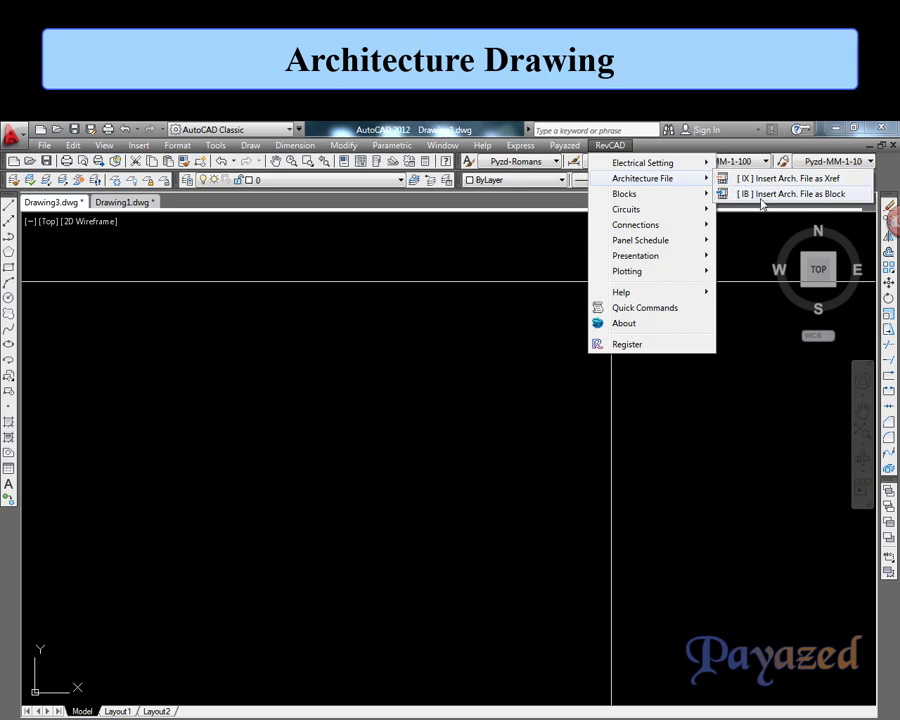
pyautogui.click(760, 179)
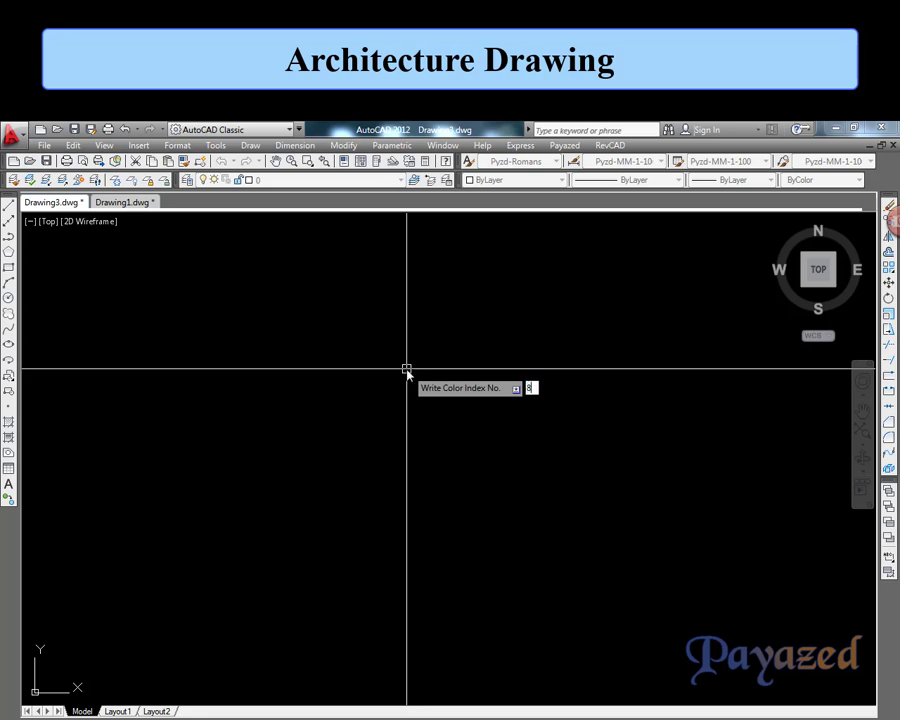
pyautogui.press('Return')
pyautogui.click(187, 378)
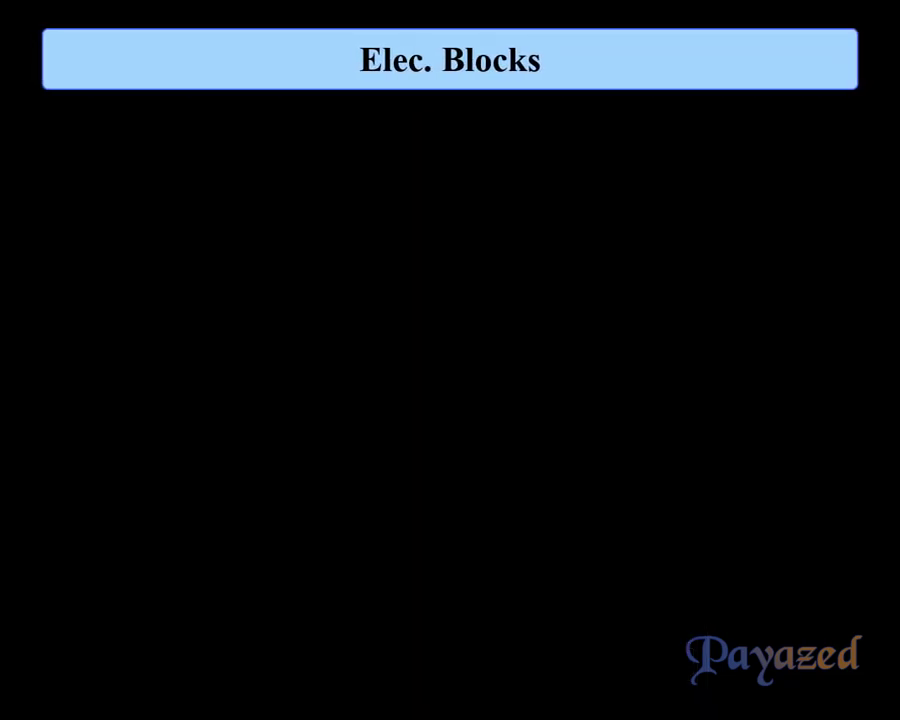
# - Insert the electrical blocks legend below-right of the floor plan
pyautogui.click(609, 145)
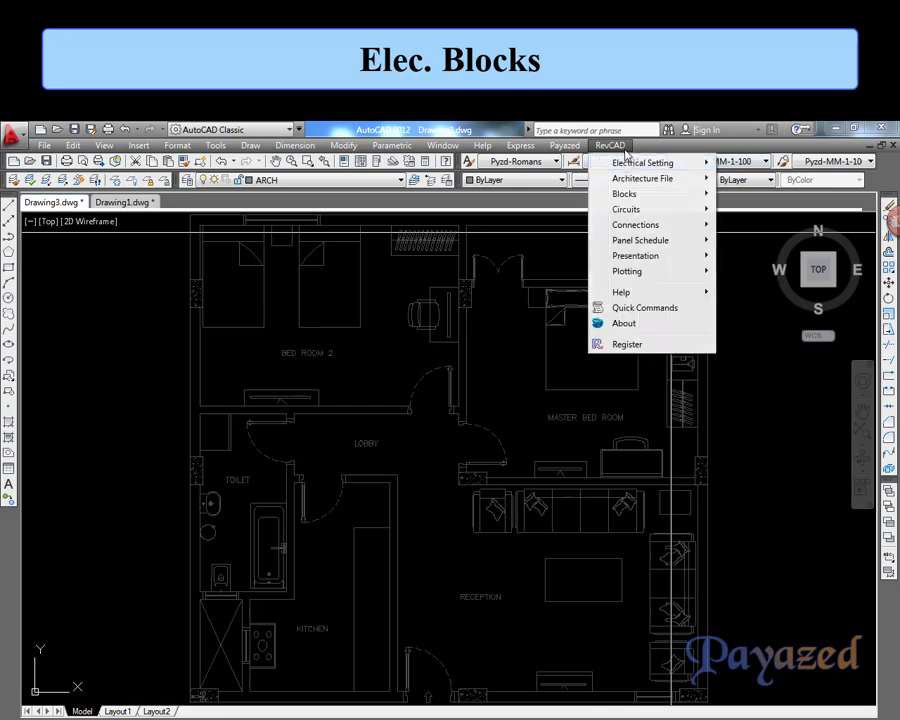
pyautogui.moveTo(630, 194)
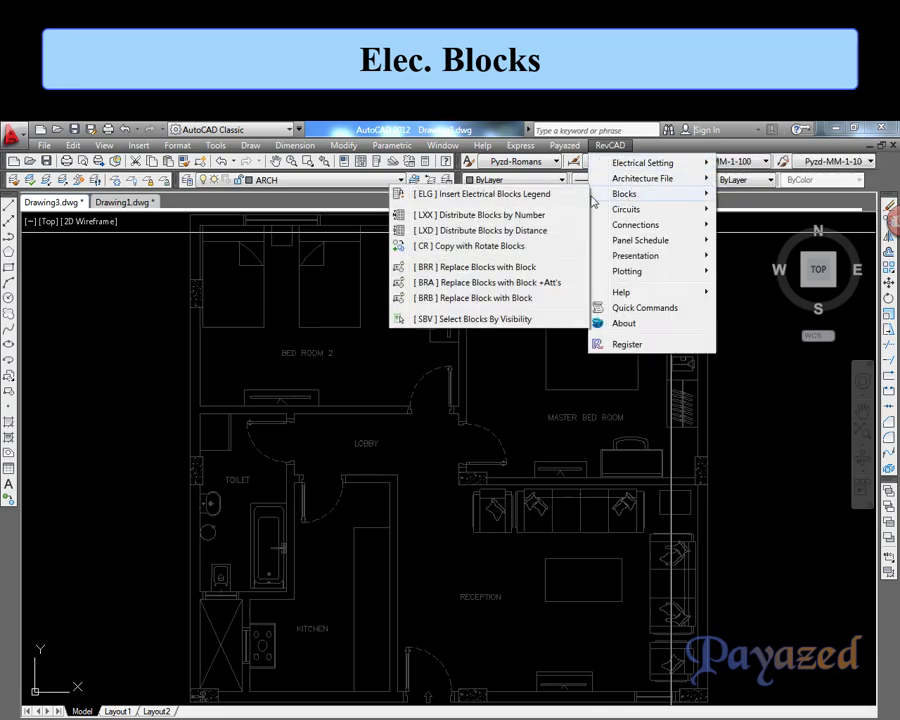
pyautogui.click(467, 196)
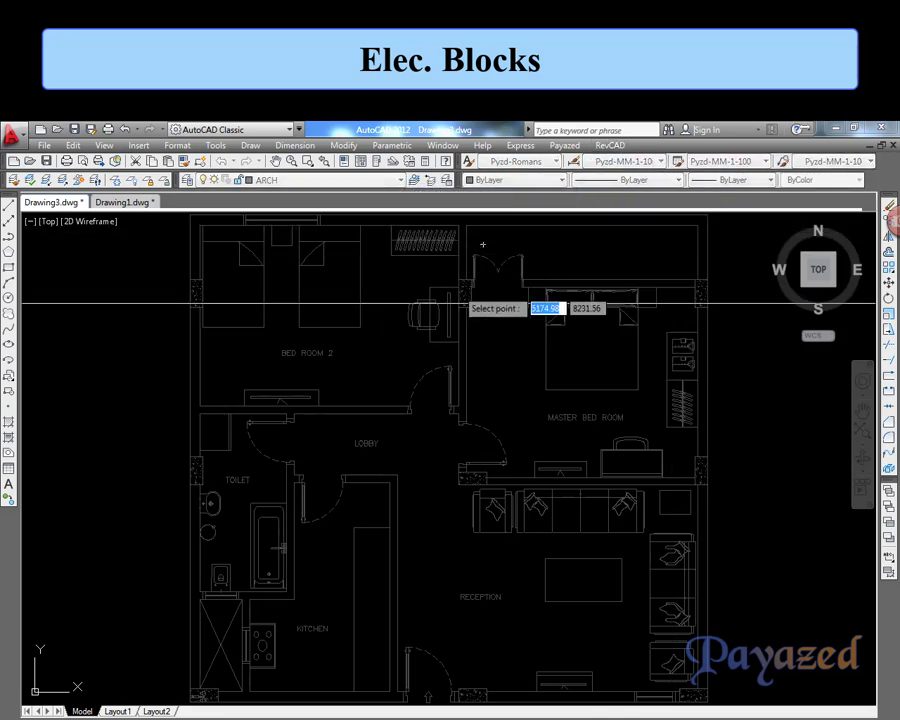
pyautogui.moveTo(586, 497)
pyautogui.mouseDown(button='middle')
pyautogui.moveTo(342, 436)
pyautogui.moveTo(173, 326)
pyautogui.mouseUp(button='middle')
pyautogui.scroll(-3, 173, 326)
pyautogui.moveTo(506, 538); pyautogui.dragTo(486, 598, button='middle')
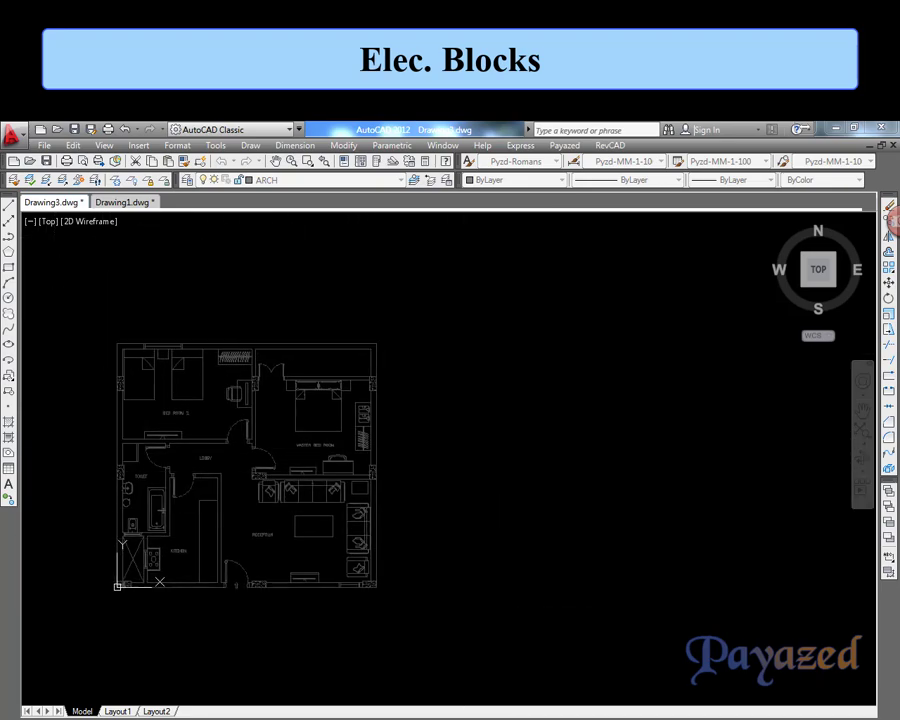
pyautogui.click(474, 590)
# - Pan and zoom to check the lighting and power legend tables
pyautogui.moveTo(474, 590); pyautogui.dragTo(381, 277, button='middle')
pyautogui.scroll(-3, 538, 279)
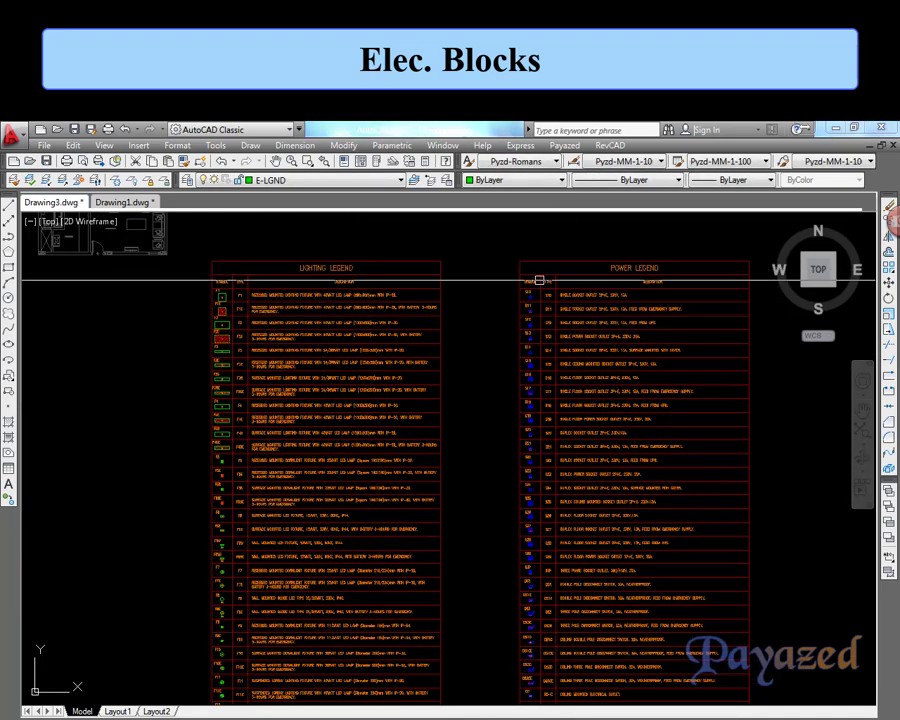
pyautogui.scroll(5, 296, 300)
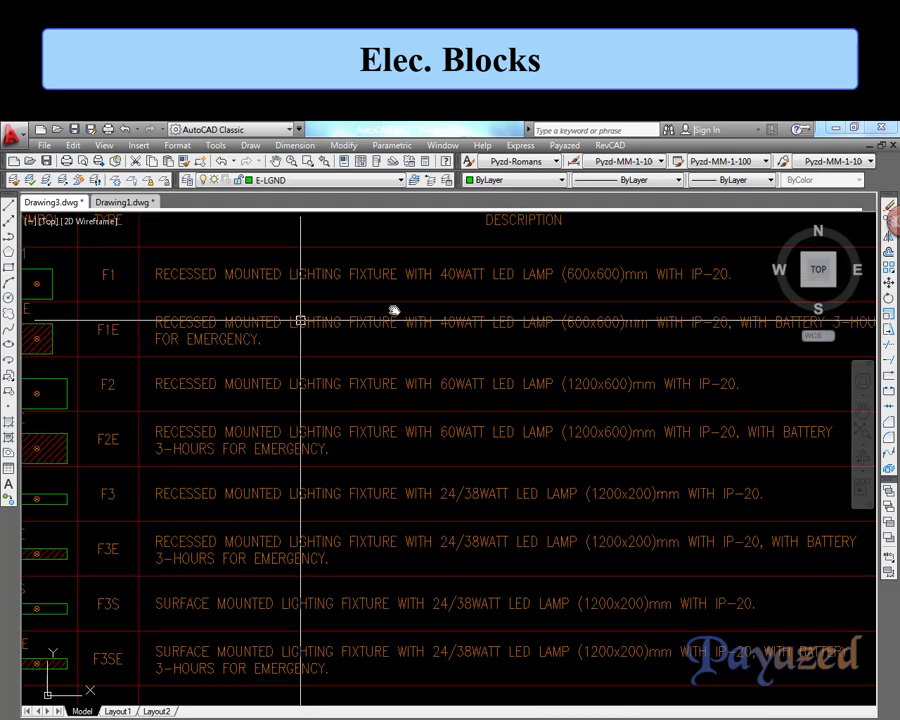
pyautogui.moveTo(298, 318)
pyautogui.mouseDown(button='middle')
pyautogui.moveTo(451, 427)
pyautogui.moveTo(318, 363)
pyautogui.mouseUp(button='middle')
pyautogui.scroll(-2, 550, 250)
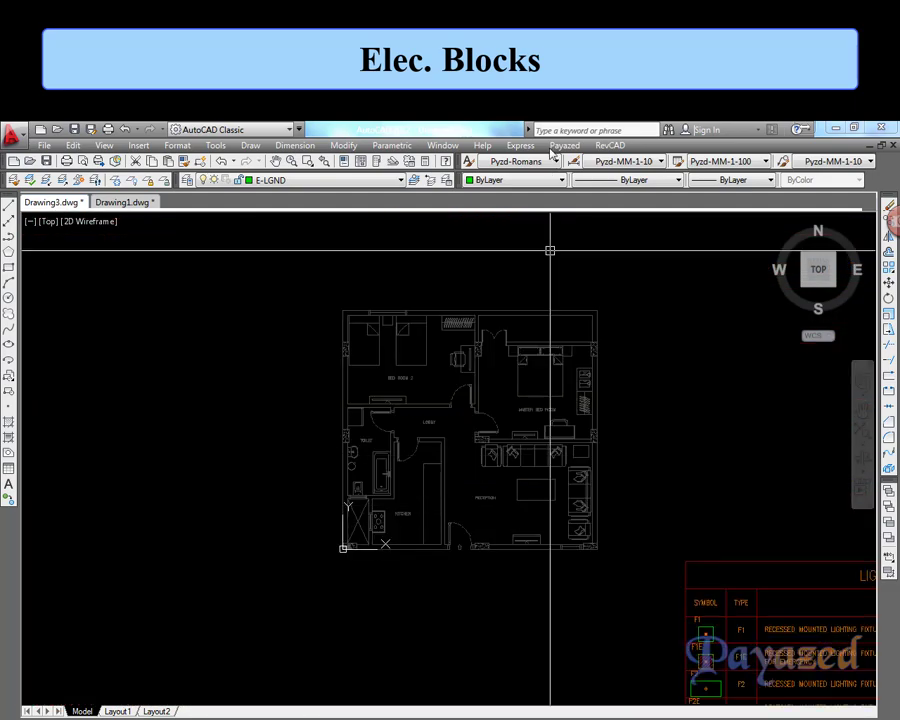
pyautogui.click(610, 146)
pyautogui.moveTo(625, 194)
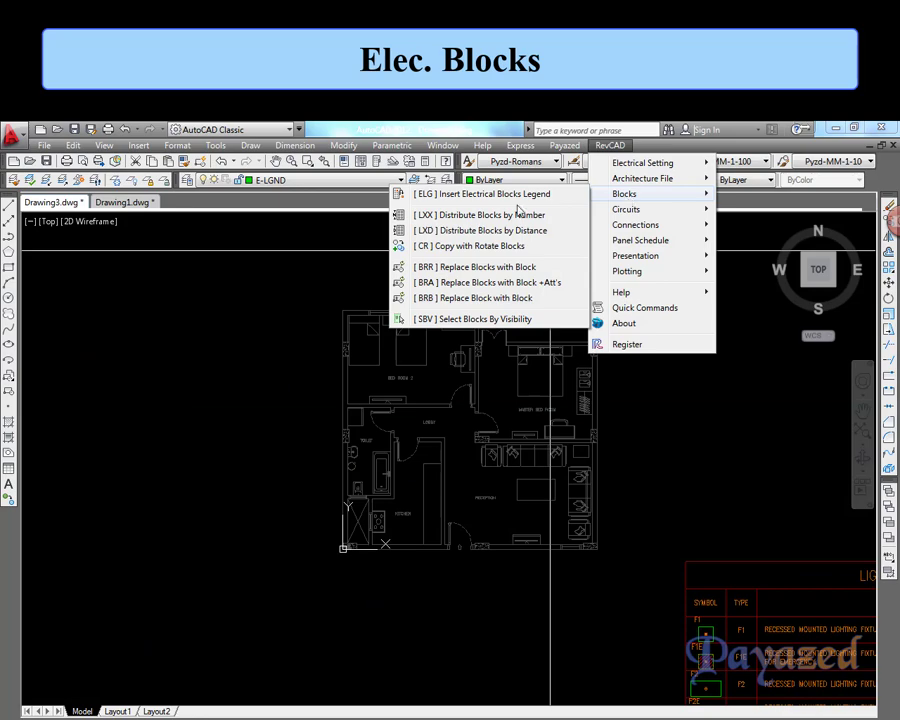
# - Mark the reception room's two opposite corners for fixture distribution, keeping the default angle
pyautogui.click(440, 235)
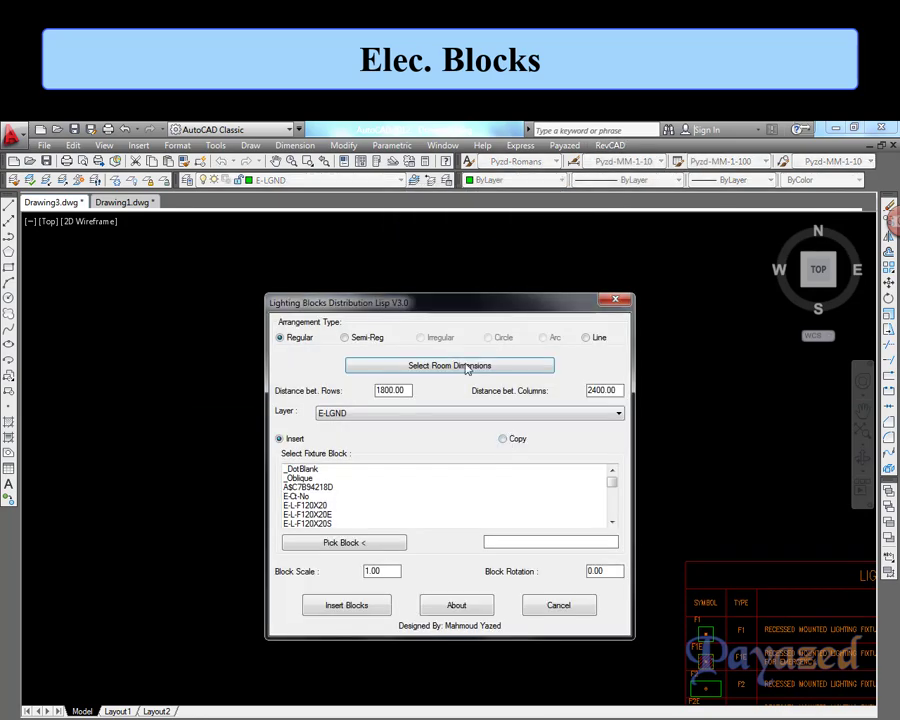
pyautogui.click(438, 365)
pyautogui.scroll(4, 500, 520)
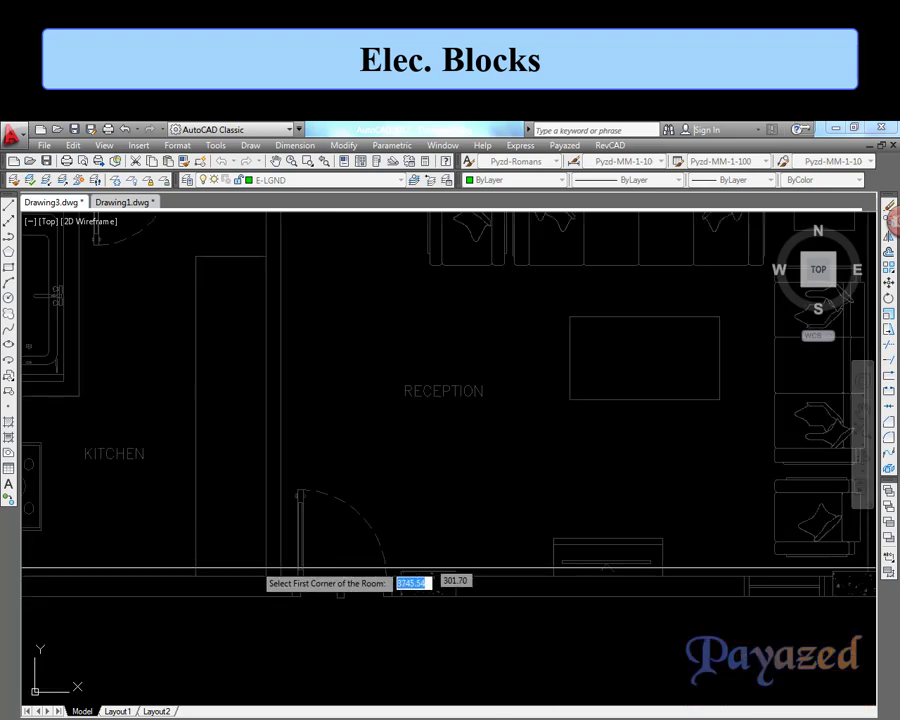
pyautogui.scroll(3, 300, 575)
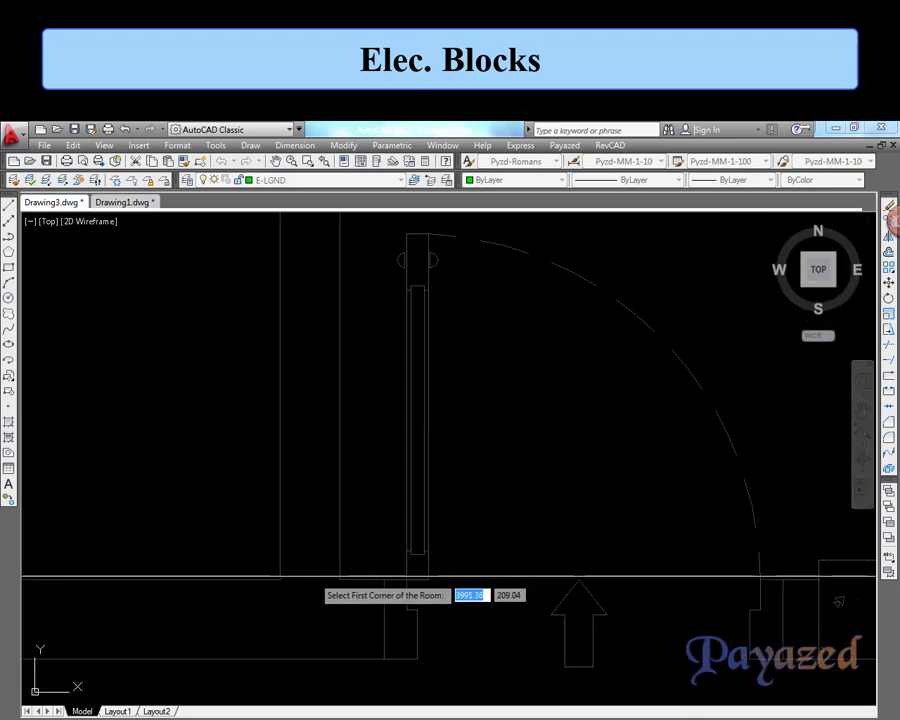
pyautogui.click(340, 580)
pyautogui.scroll(-3, 490, 436)
pyautogui.scroll(-3, 408, 540)
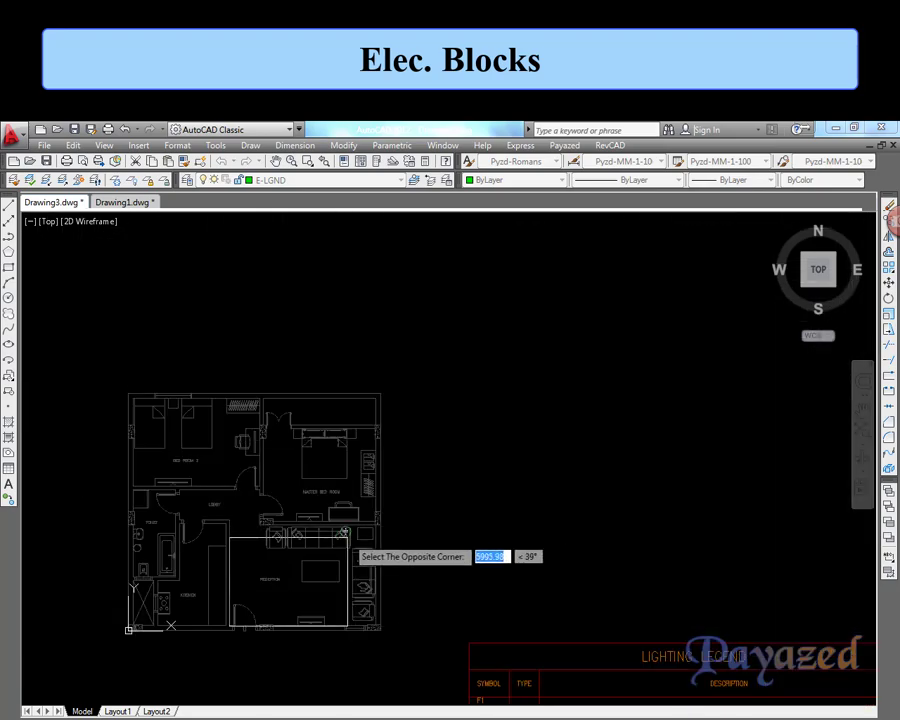
pyautogui.scroll(5, 486, 492)
pyautogui.click(558, 436)
pyautogui.scroll(-3, 560, 462)
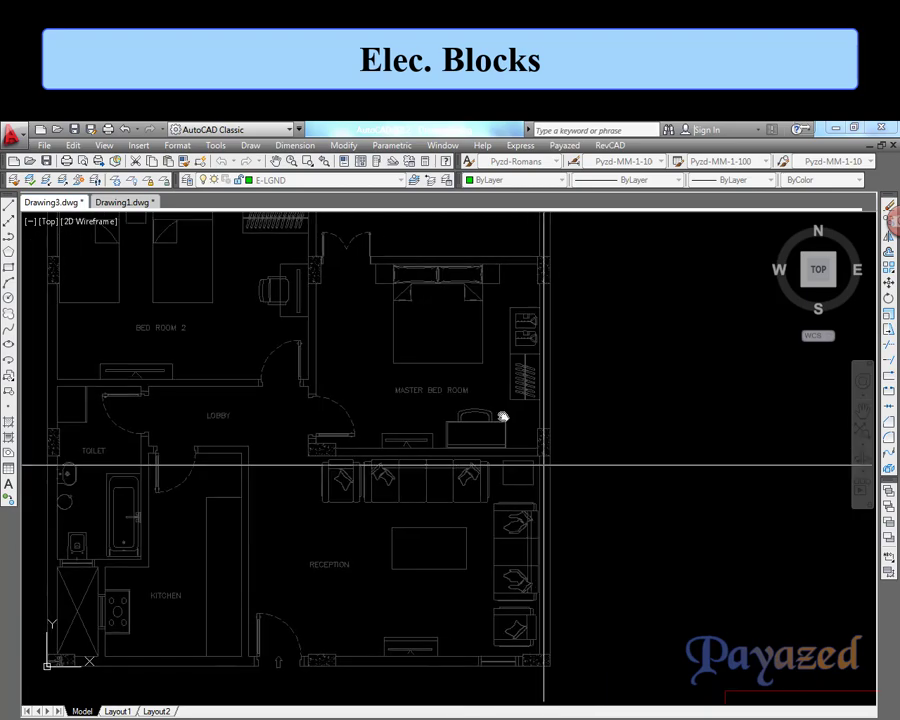
pyautogui.scroll(2, 540, 465)
pyautogui.press('Return')
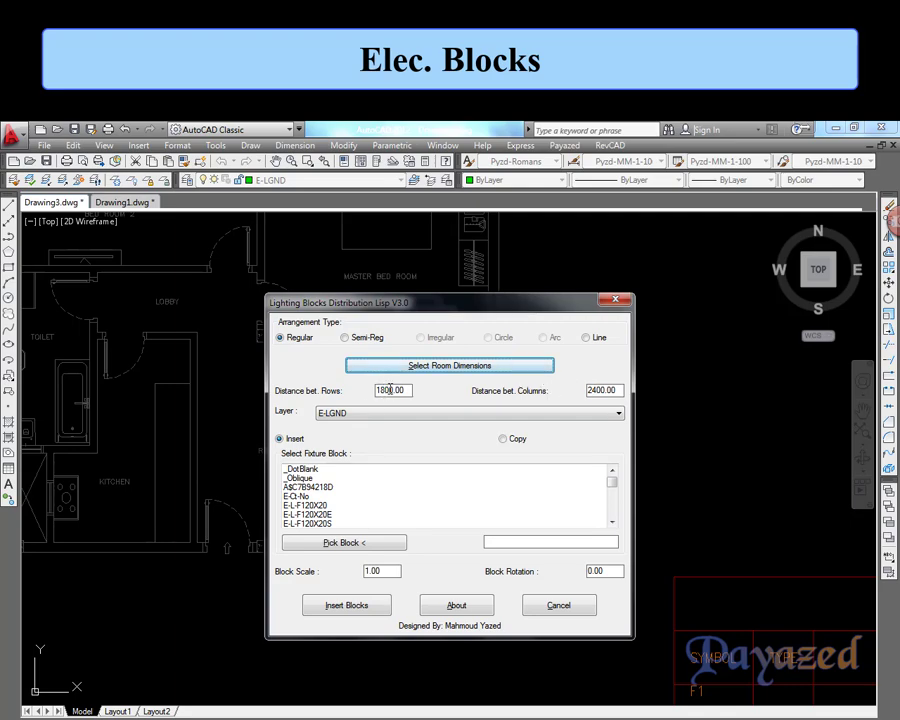
# - Lay out four F1 fixtures on layer E-LTG in a 1800 × 2400 grid
pyautogui.click(346, 417)
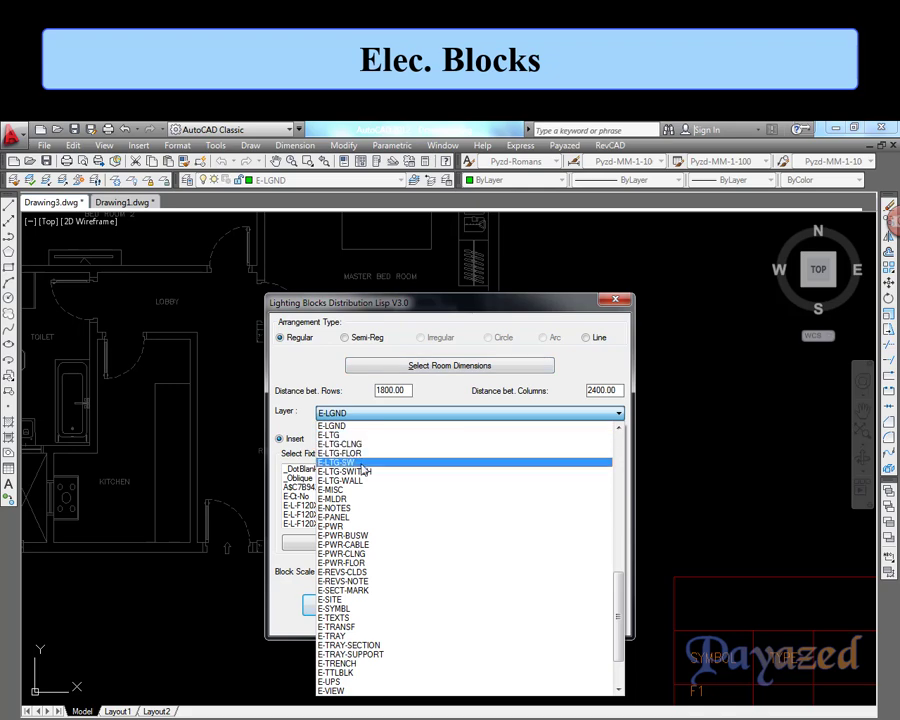
pyautogui.click(335, 435)
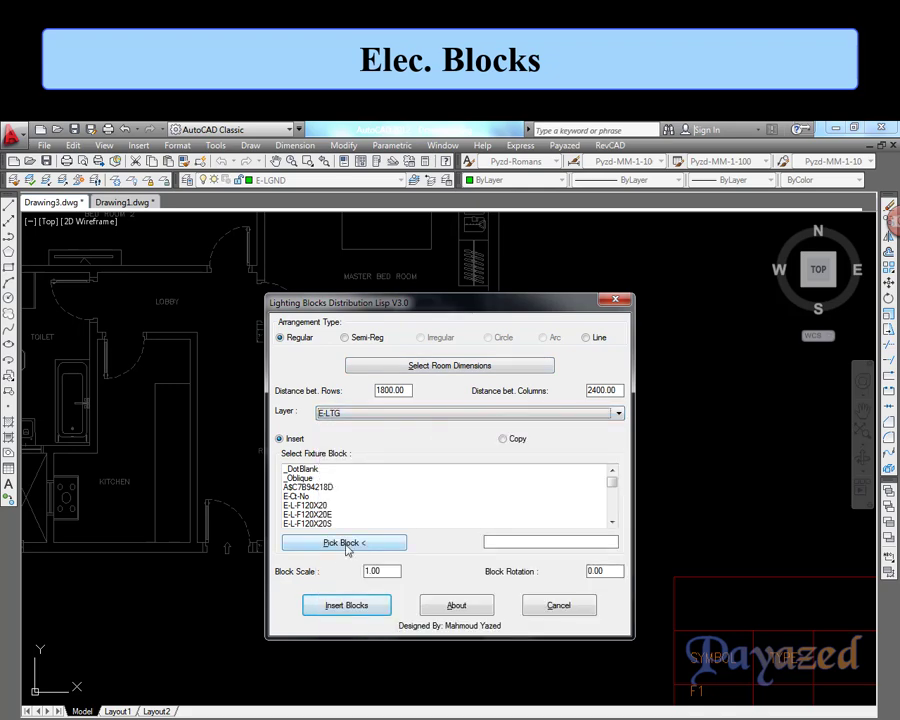
pyautogui.click(346, 548)
pyautogui.moveTo(659, 603); pyautogui.dragTo(625, 434, button='middle')
pyautogui.click(686, 547)
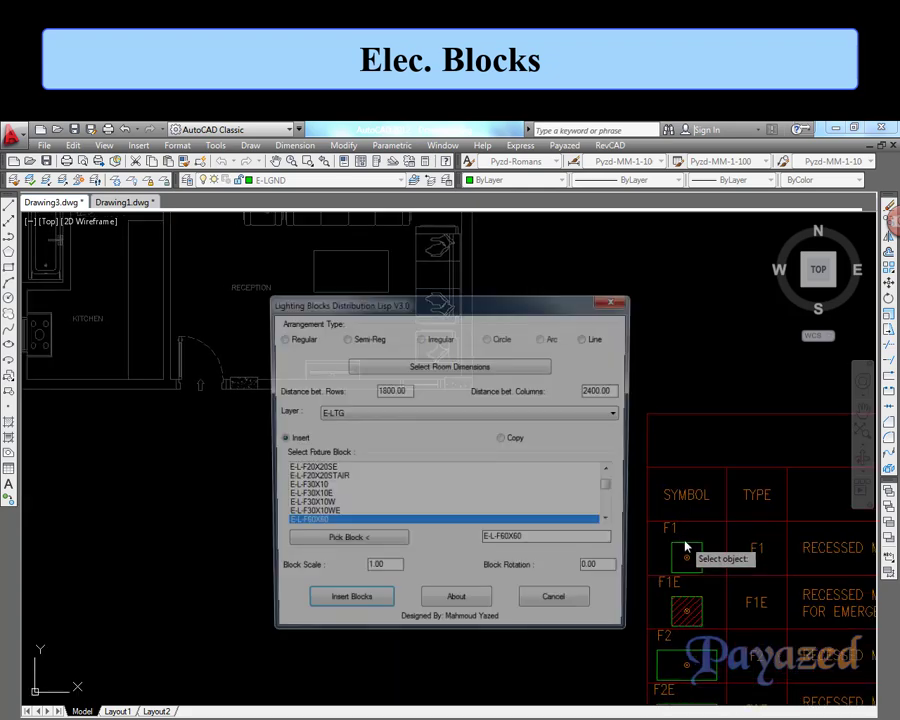
pyautogui.click(345, 605)
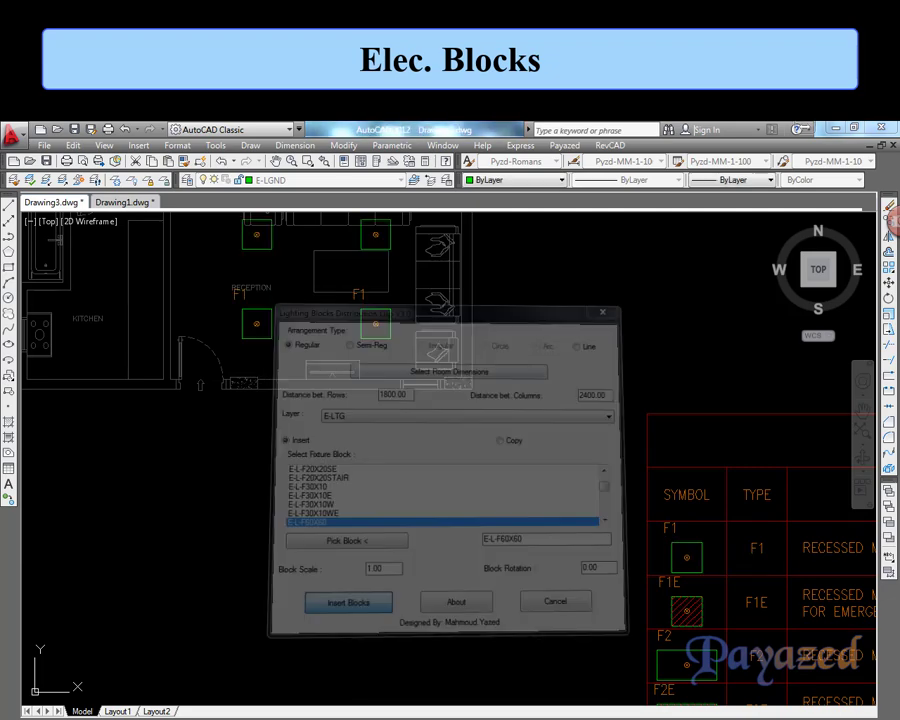
pyautogui.moveTo(383, 470); pyautogui.dragTo(446, 566, button='middle')
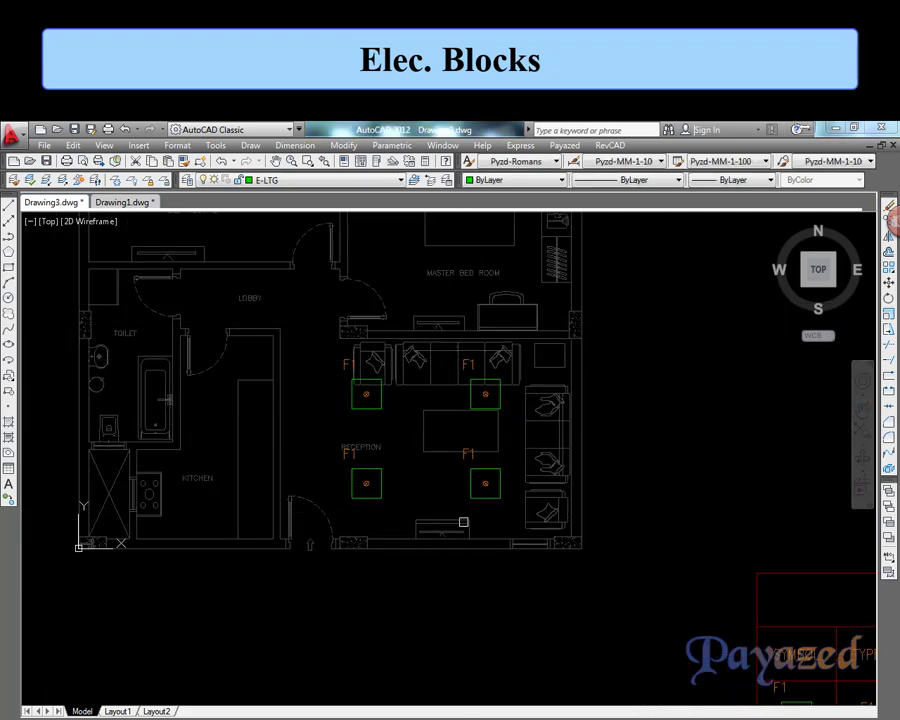
# - Copy with rotation the legend's switch symbol, setting its base and rotation points
pyautogui.click(610, 145)
pyautogui.moveTo(640, 194)
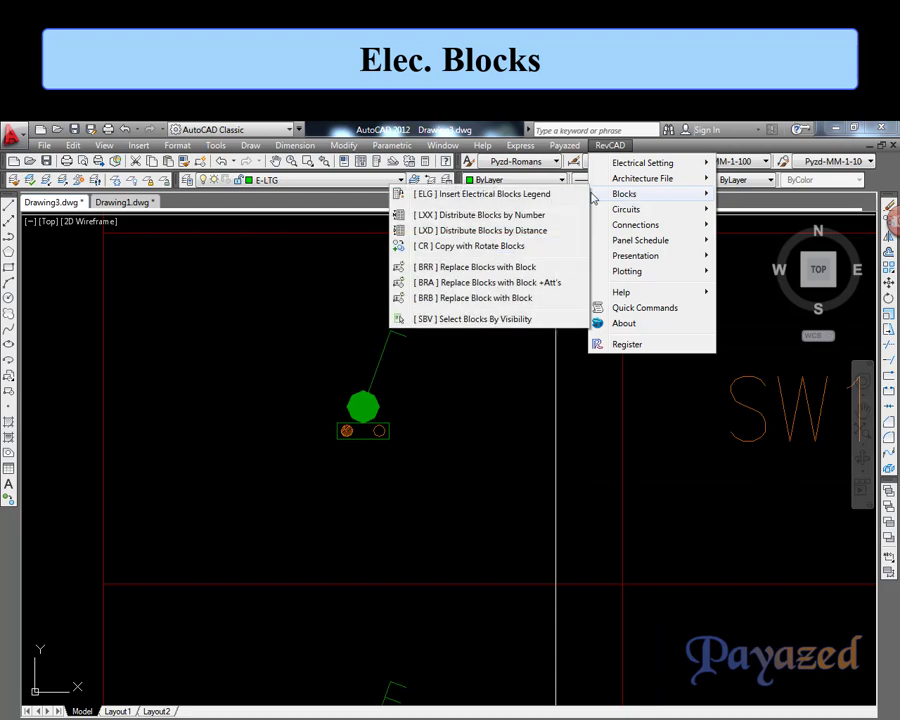
pyautogui.click(457, 246)
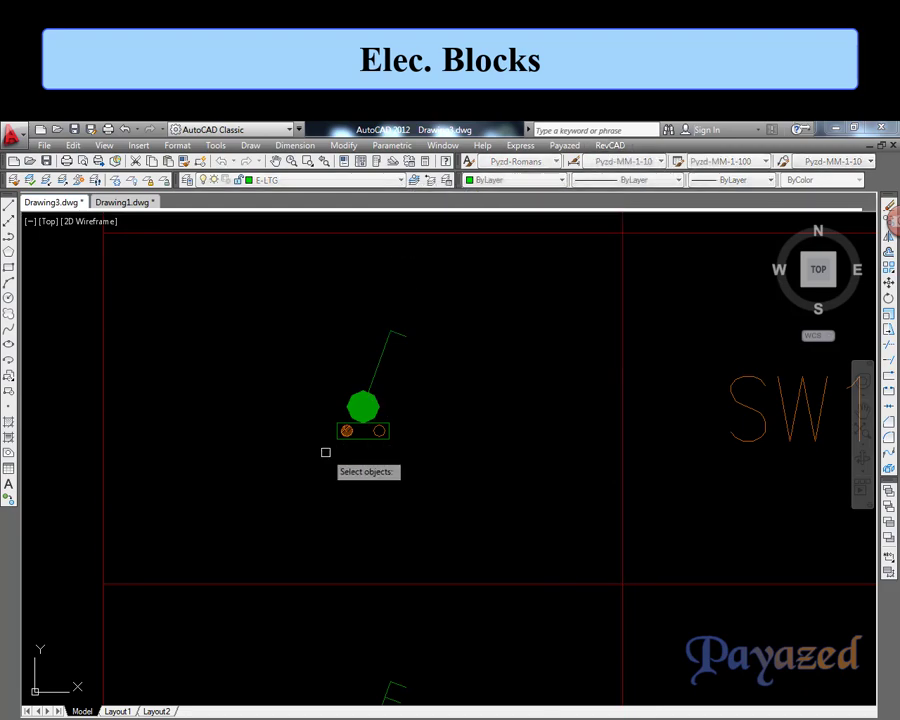
pyautogui.scroll(3, 372, 406)
pyautogui.press('Return')
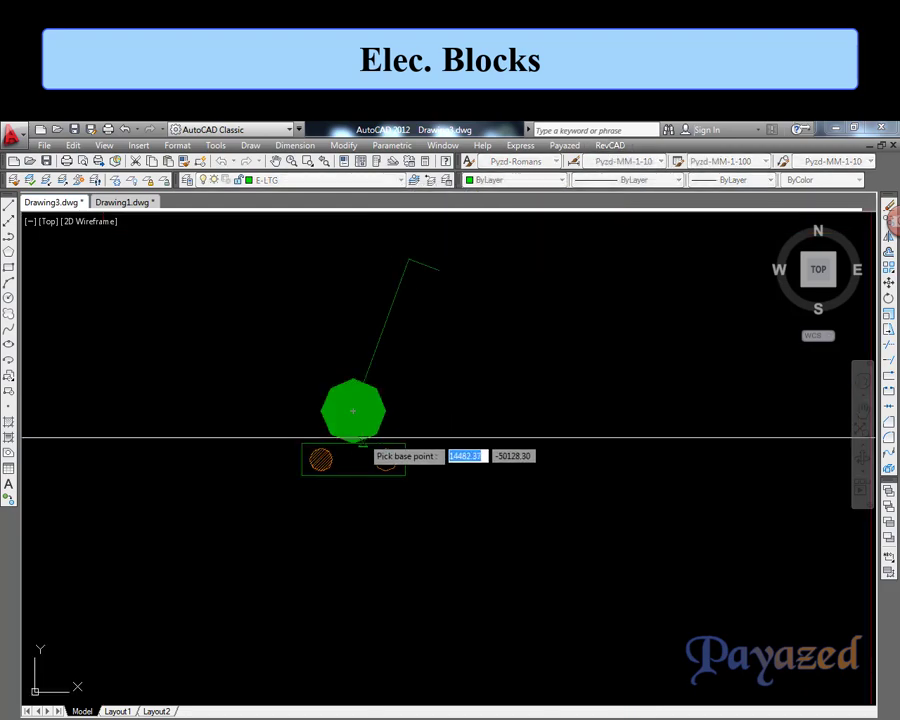
pyautogui.click(405, 443)
pyautogui.click(405, 430)
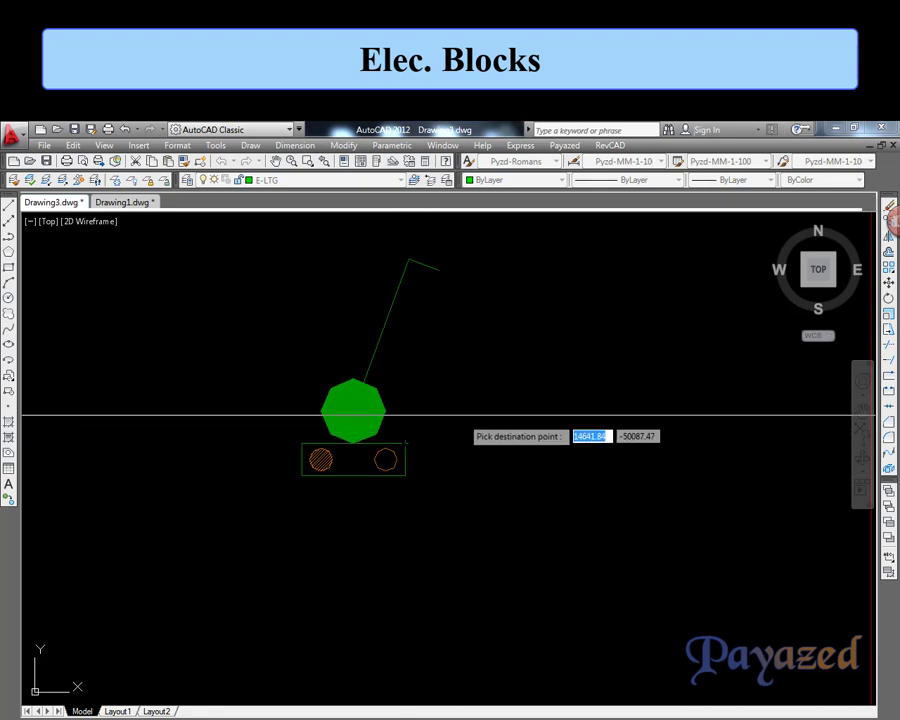
# - Pan and zoom across the plan to the lobby and room doors
pyautogui.scroll(-5, 455, 628)
pyautogui.scroll(8, 435, 470)
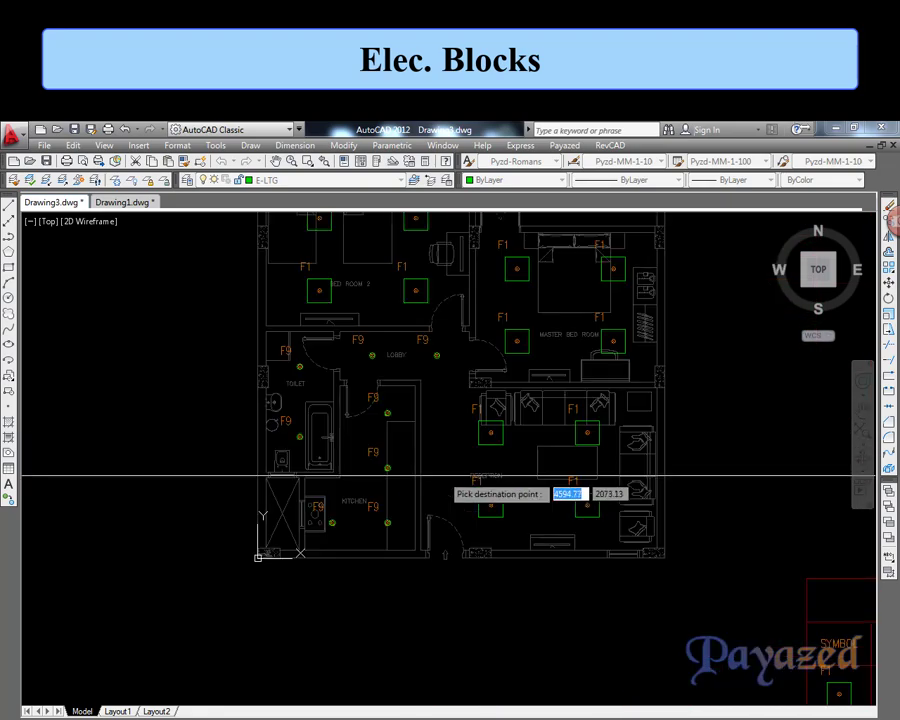
pyautogui.scroll(3, 420, 496)
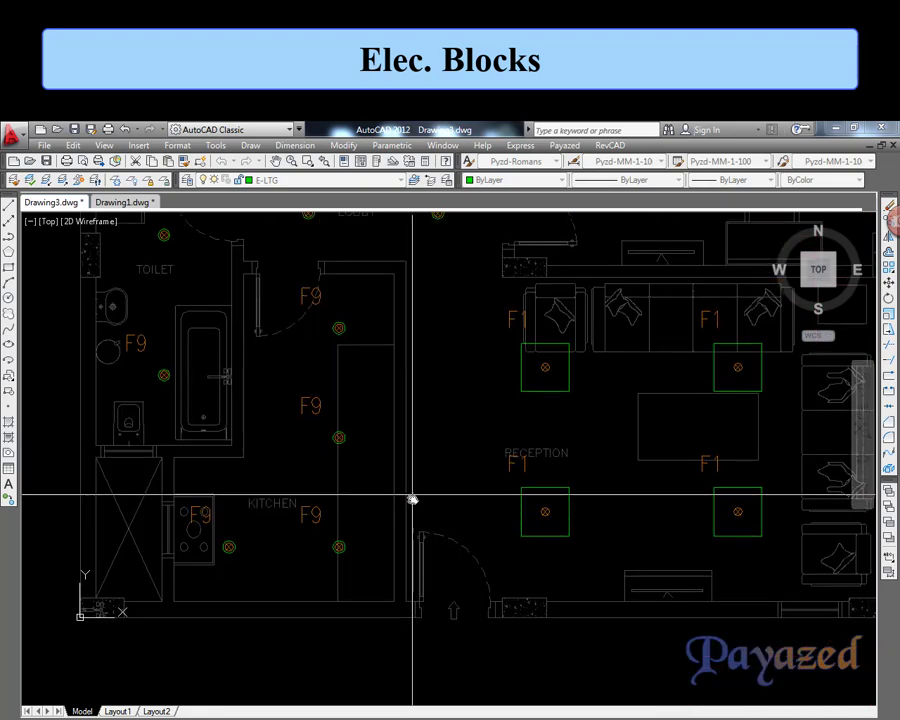
pyautogui.moveTo(412, 494)
pyautogui.mouseDown(button='middle')
pyautogui.moveTo(410, 530)
pyautogui.moveTo(450, 620)
pyautogui.mouseUp(button='middle')
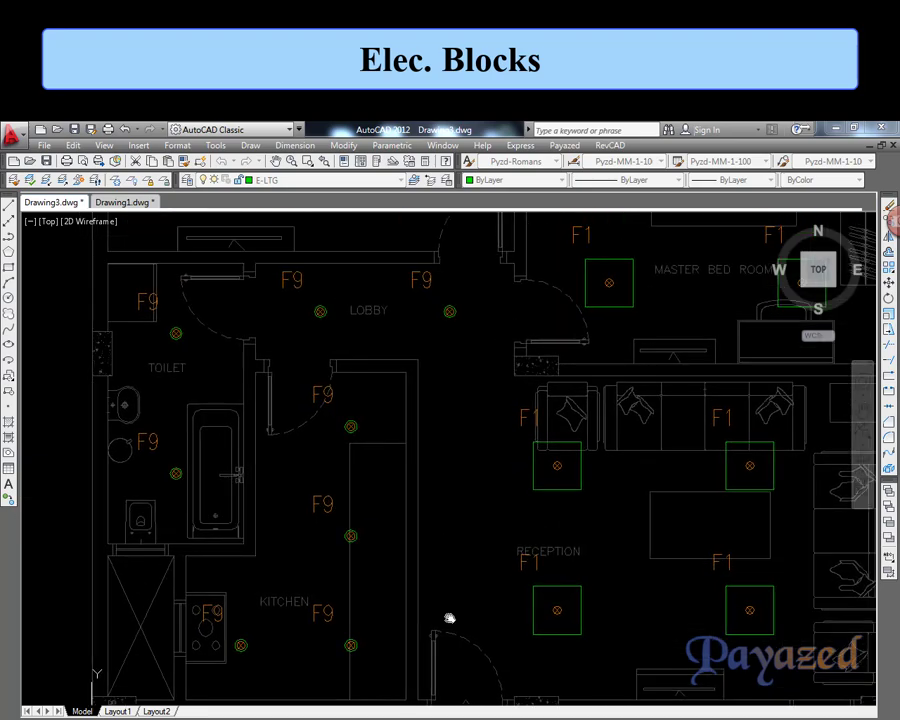
pyautogui.moveTo(345, 386); pyautogui.dragTo(335, 538, button='middle')
pyautogui.scroll(6, 430, 515)
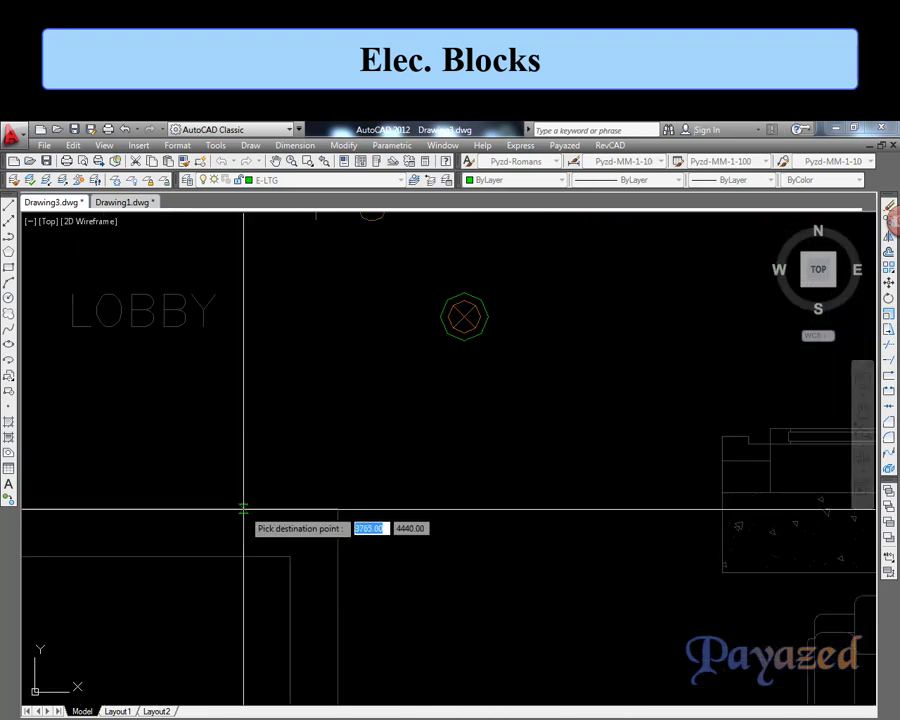
pyautogui.scroll(-5, 313, 506)
pyautogui.moveTo(357, 425); pyautogui.dragTo(252, 700, button='middle')
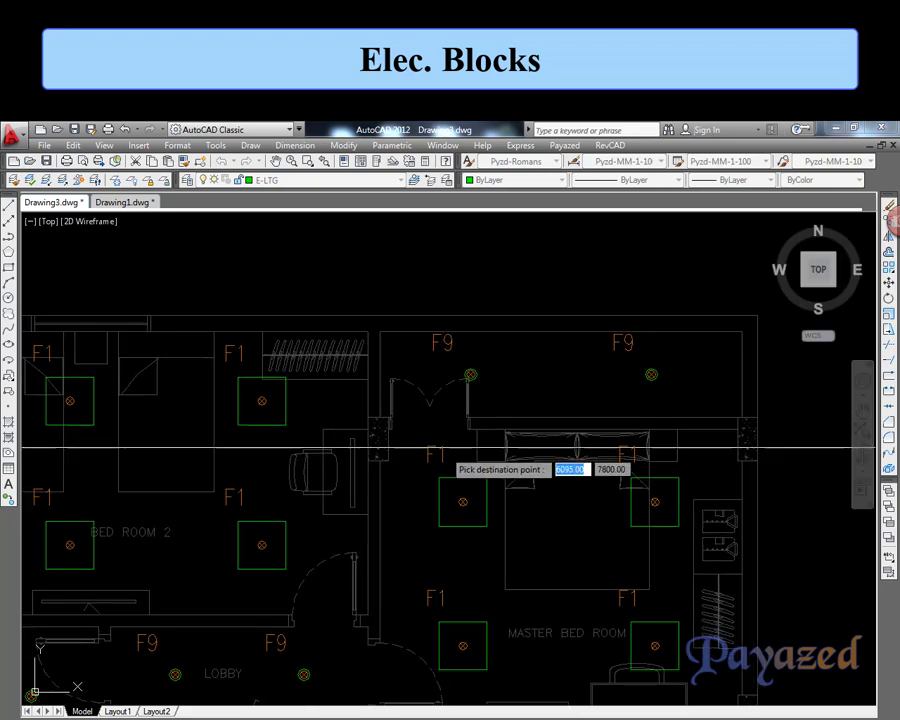
pyautogui.scroll(3, 443, 444)
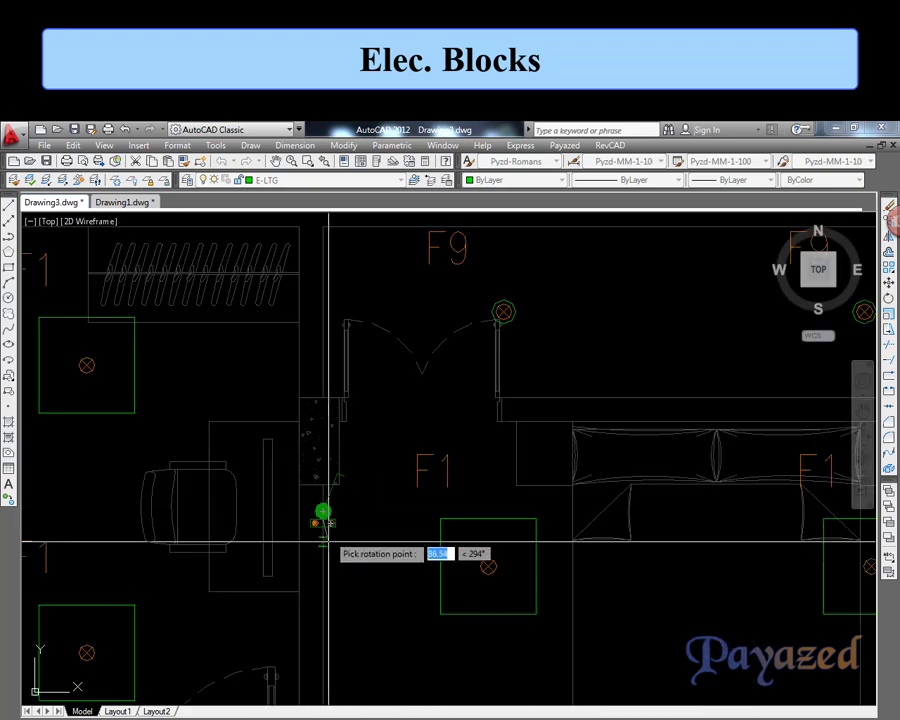
pyautogui.scroll(-3, 484, 473)
# - Select the DB-XX panel symbol in the legend and start moving it from its base point
pyautogui.click(395, 603)
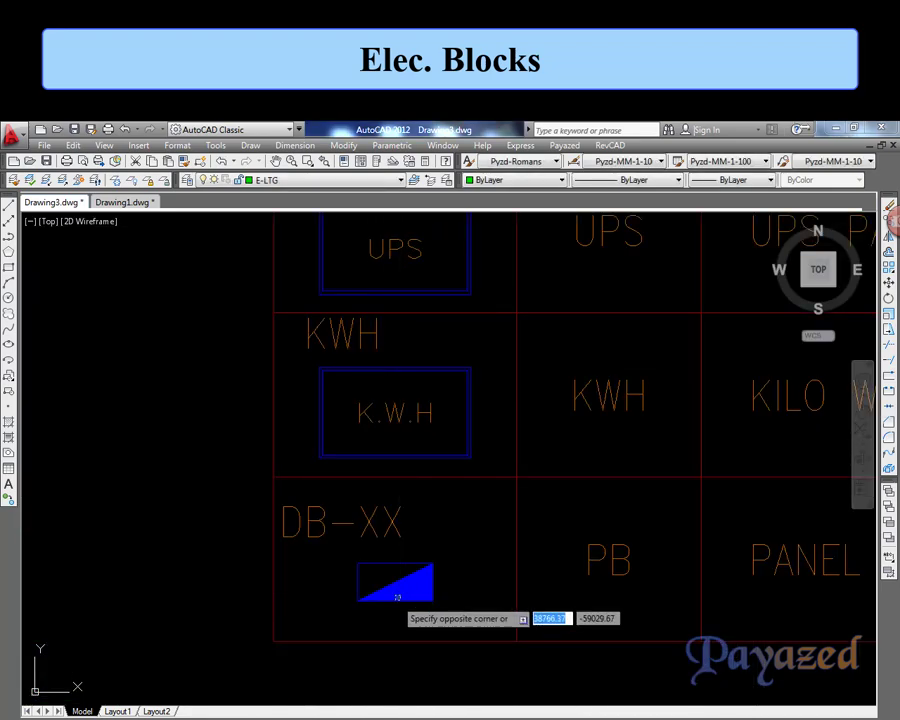
pyautogui.click(382, 598)
pyautogui.write('m')
pyautogui.press('Return')
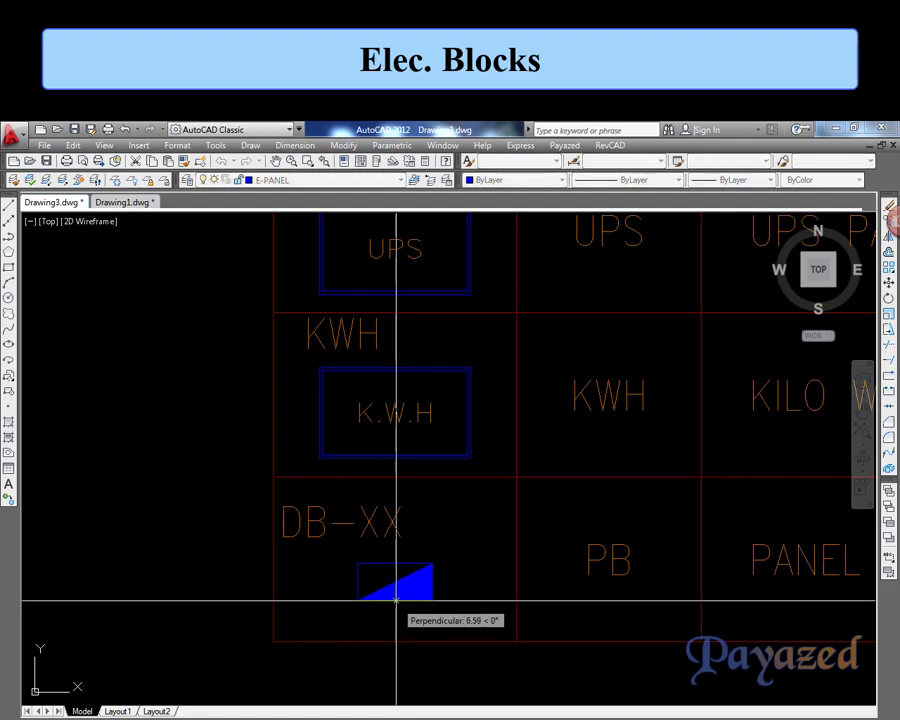
pyautogui.click(395, 600)
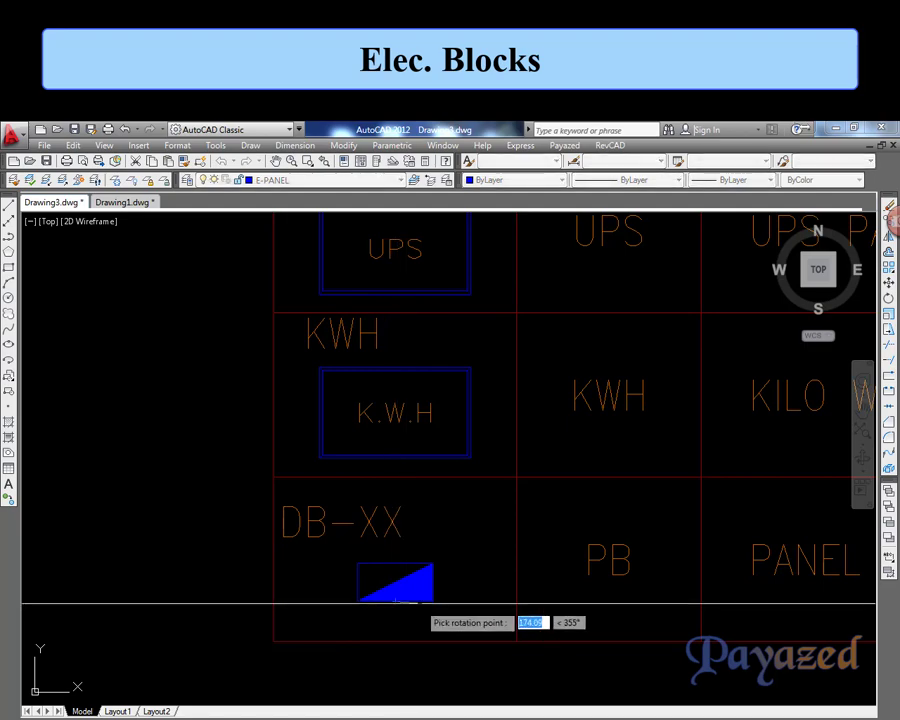
# - Drop the panel as DB-01 beside the entrance door near the kitchen
pyautogui.scroll(2, 420, 598)
pyautogui.scroll(-4, 432, 537)
pyautogui.scroll(-6, 432, 537)
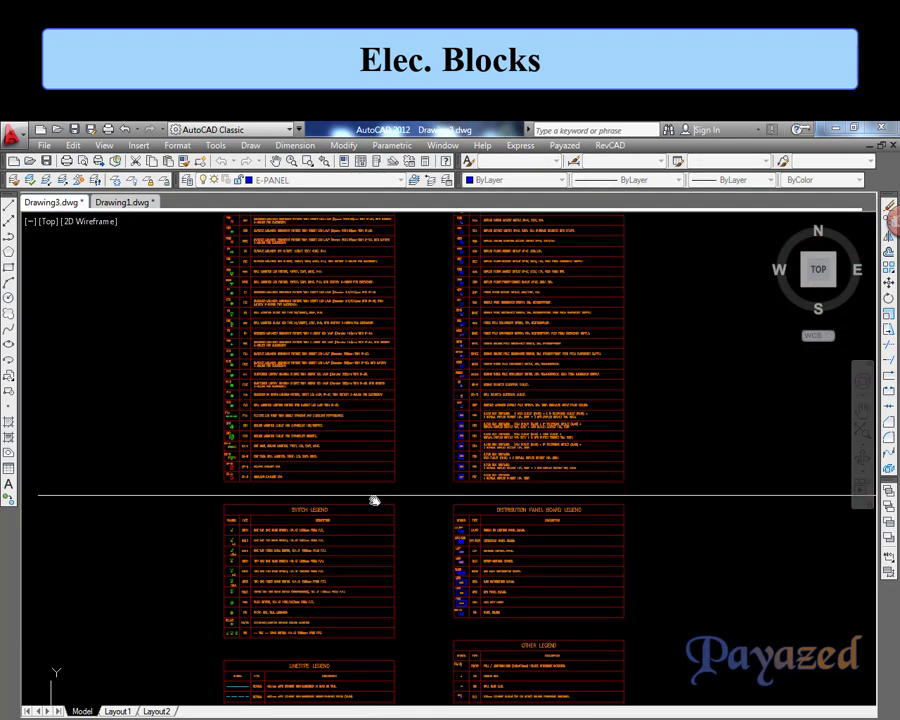
pyautogui.scroll(-5, 374, 498)
pyautogui.moveTo(392, 547); pyautogui.dragTo(384, 446, button='middle')
pyautogui.scroll(6, 392, 517)
pyautogui.scroll(4, 400, 574)
pyautogui.scroll(5, 344, 532)
pyautogui.scroll(2, 392, 516)
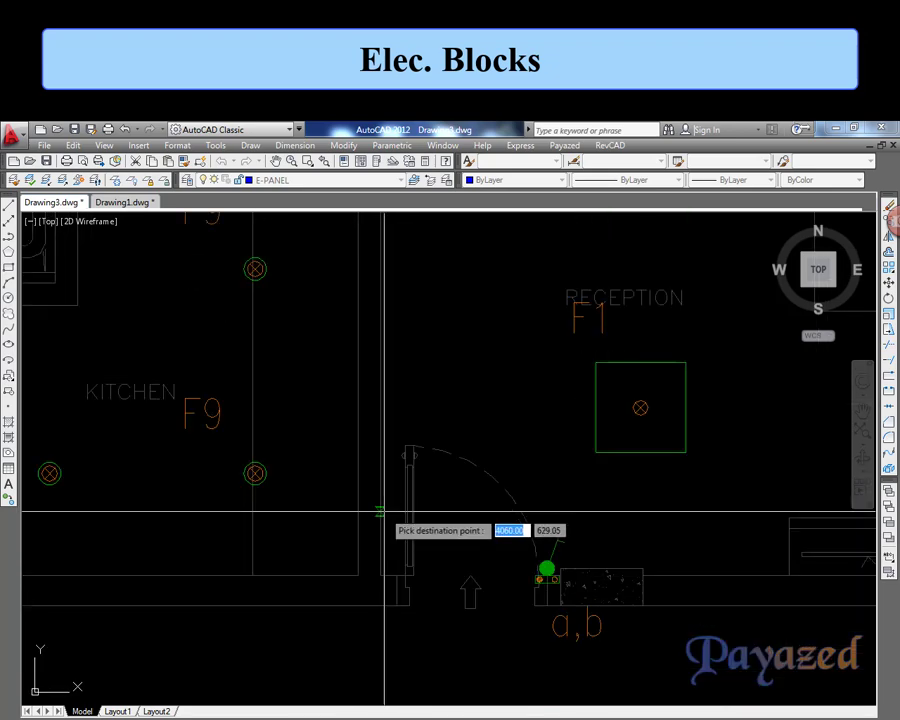
pyautogui.click(407, 540)
pyautogui.scroll(-5, 370, 540)
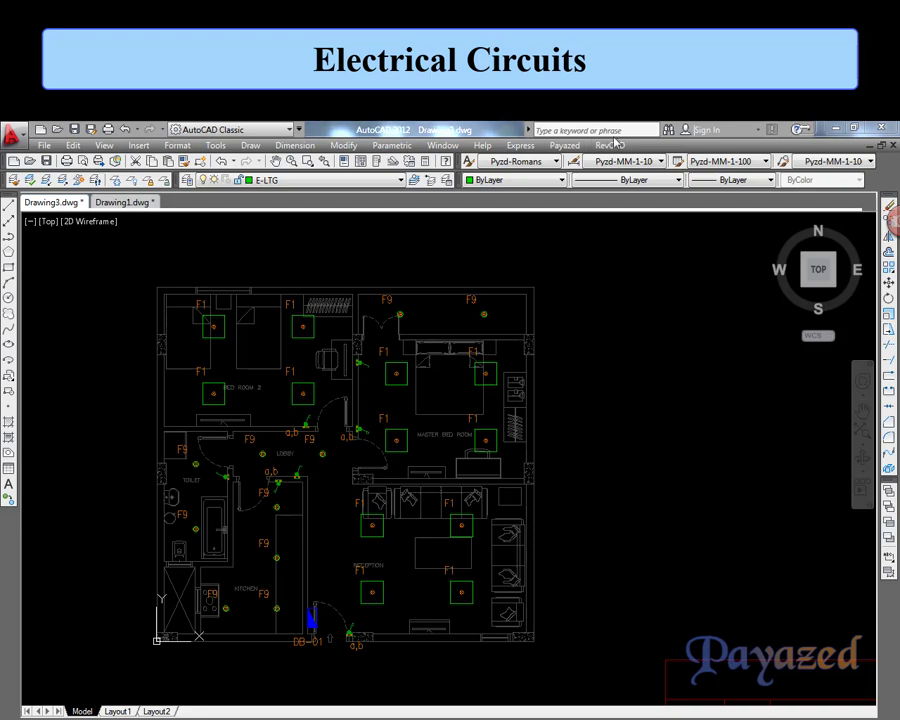
# - Number the master bedroom fixtures circuit 1 and select bedroom 2's fixtures for circuit 2
pyautogui.click(612, 145)
pyautogui.moveTo(624, 194)
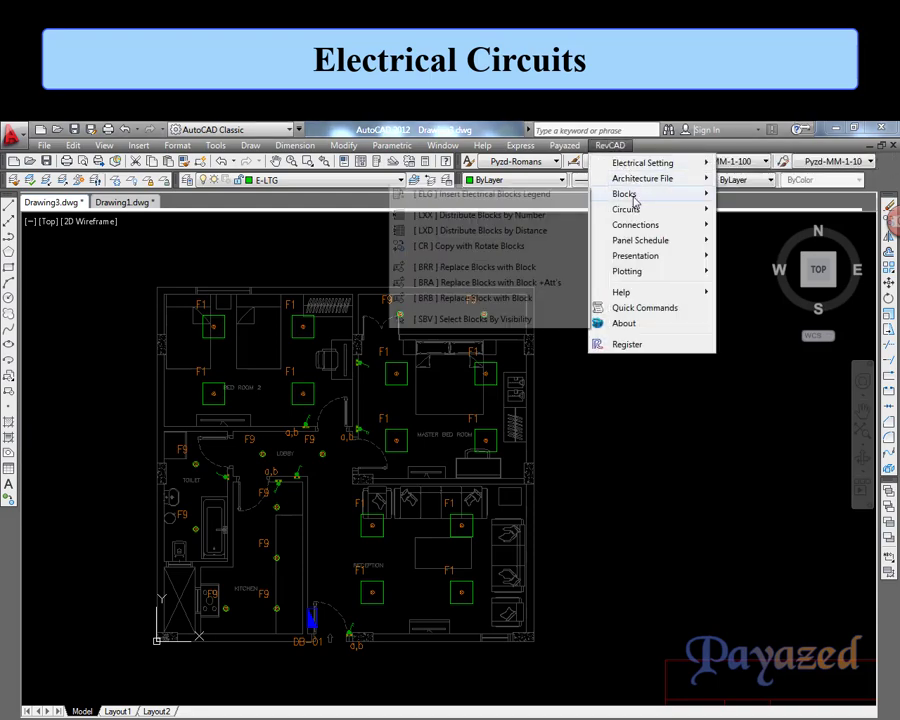
pyautogui.click(756, 212)
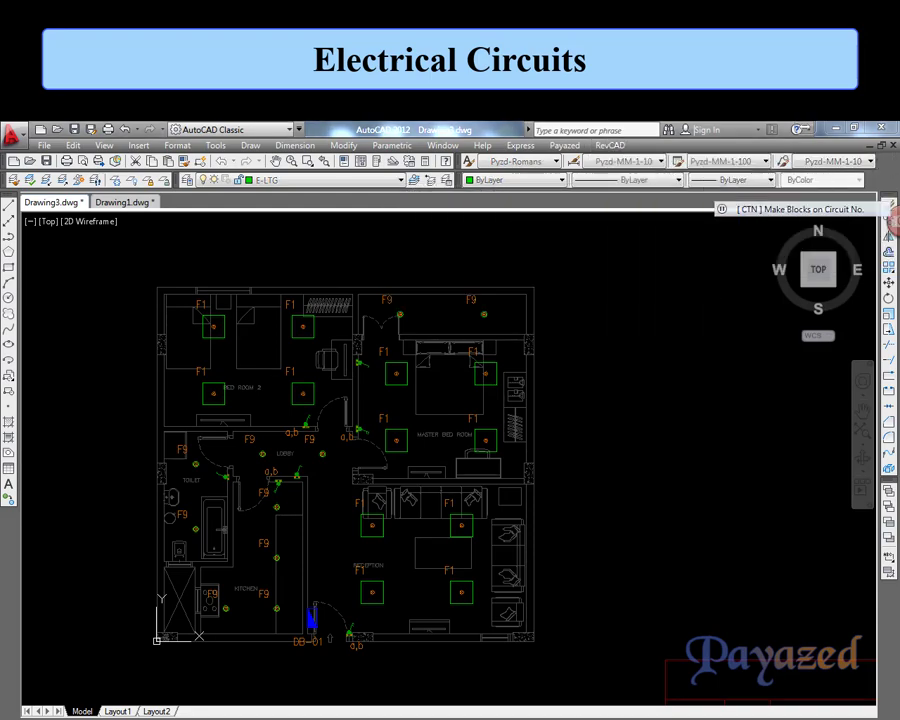
pyautogui.click(340, 267)
pyautogui.click(556, 472)
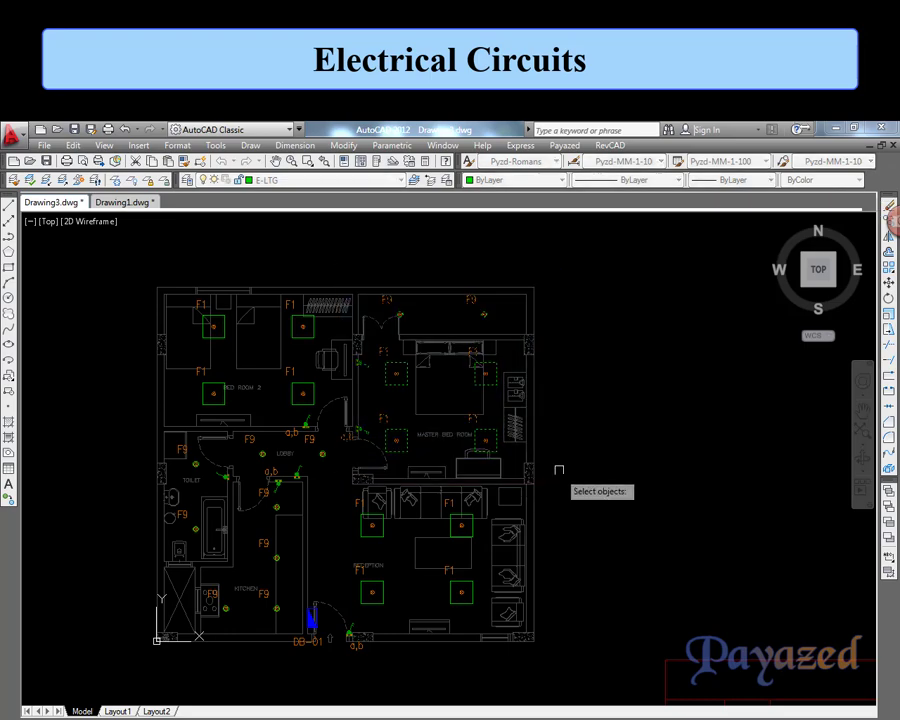
pyautogui.press('Return')
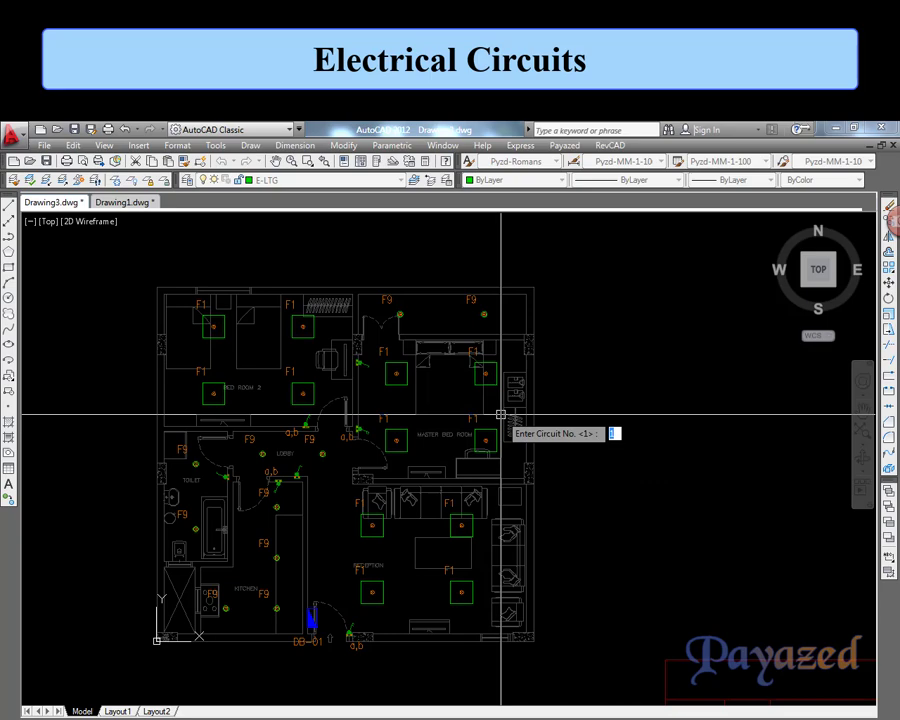
pyautogui.press('Return')
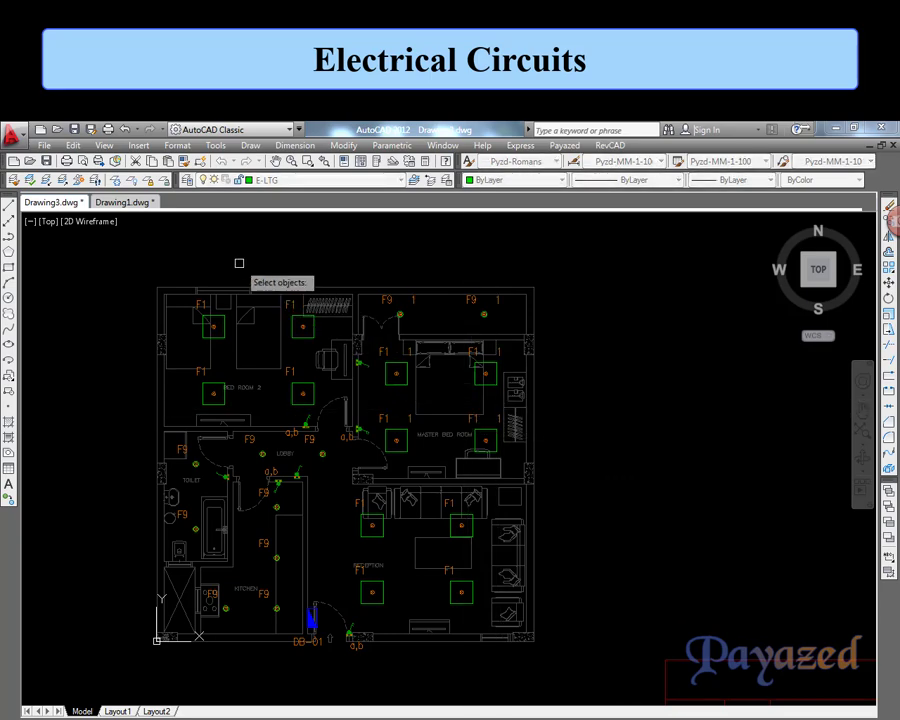
pyautogui.click(160, 266)
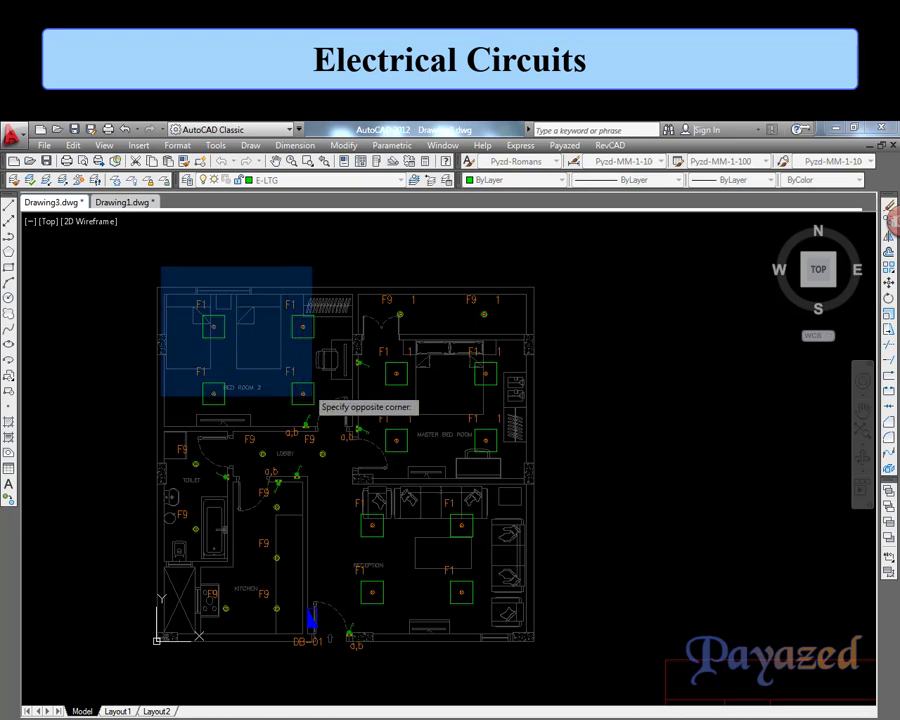
pyautogui.click(338, 435)
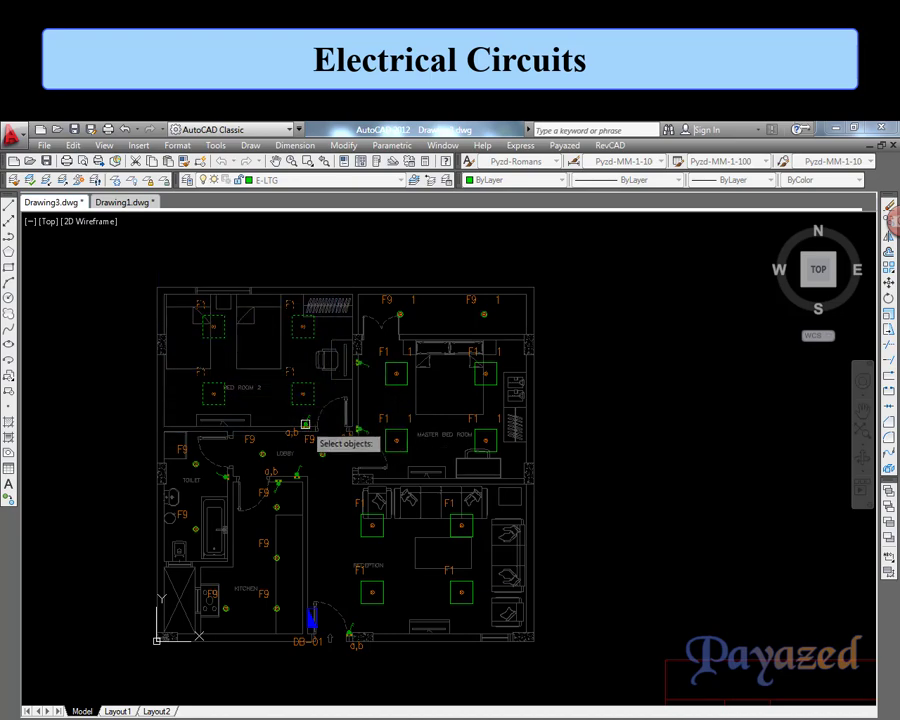
pyautogui.press('Return')
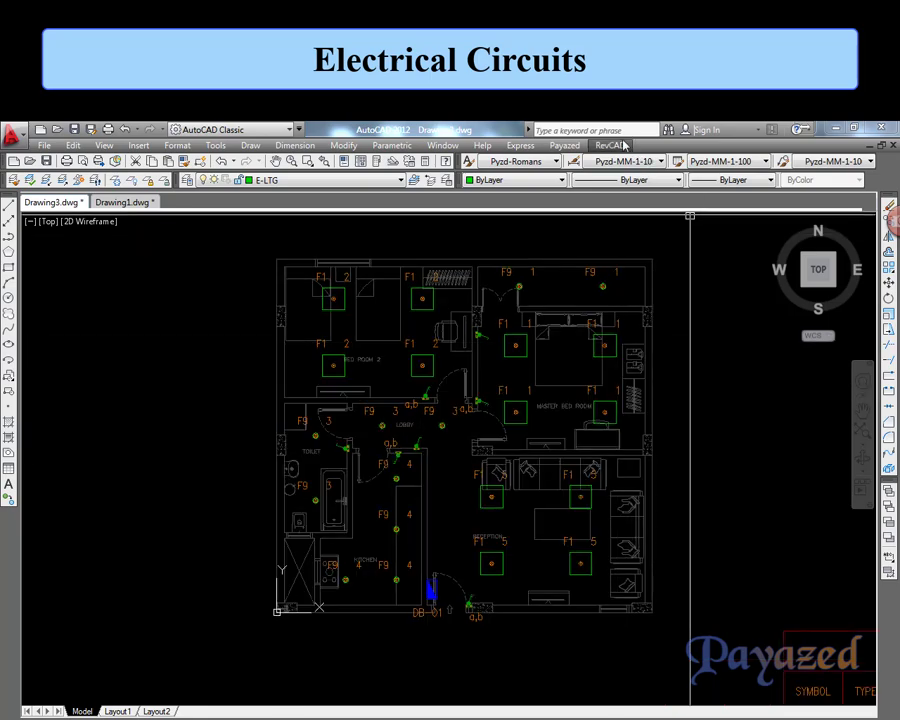
# - Select all the plan's light fixtures for Make Blocks on Panel
pyautogui.click(622, 146)
pyautogui.moveTo(627, 209)
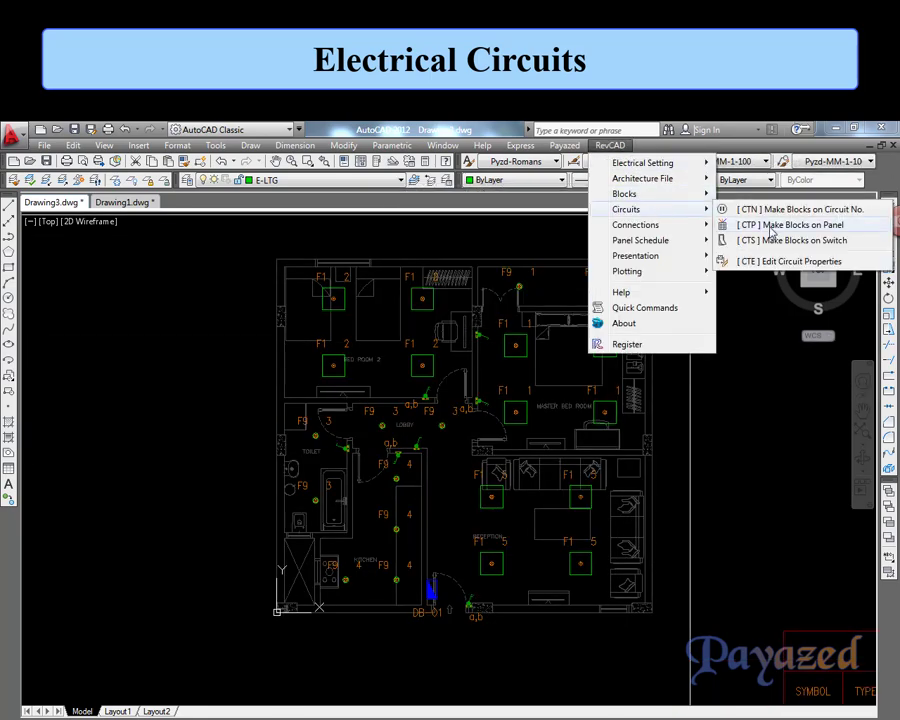
pyautogui.click(771, 227)
pyautogui.click(246, 243)
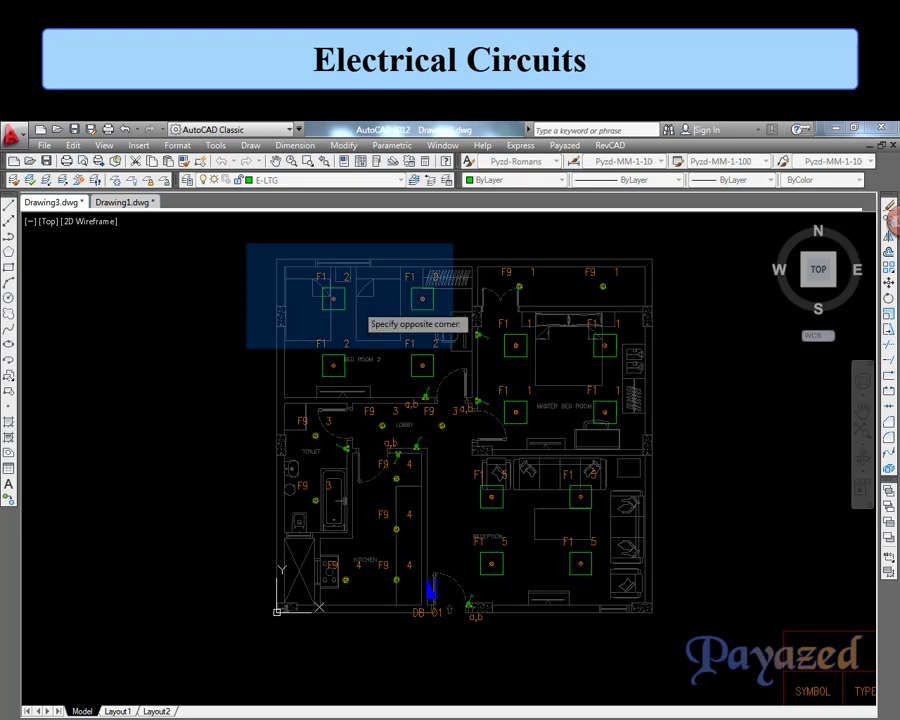
pyautogui.click(688, 620)
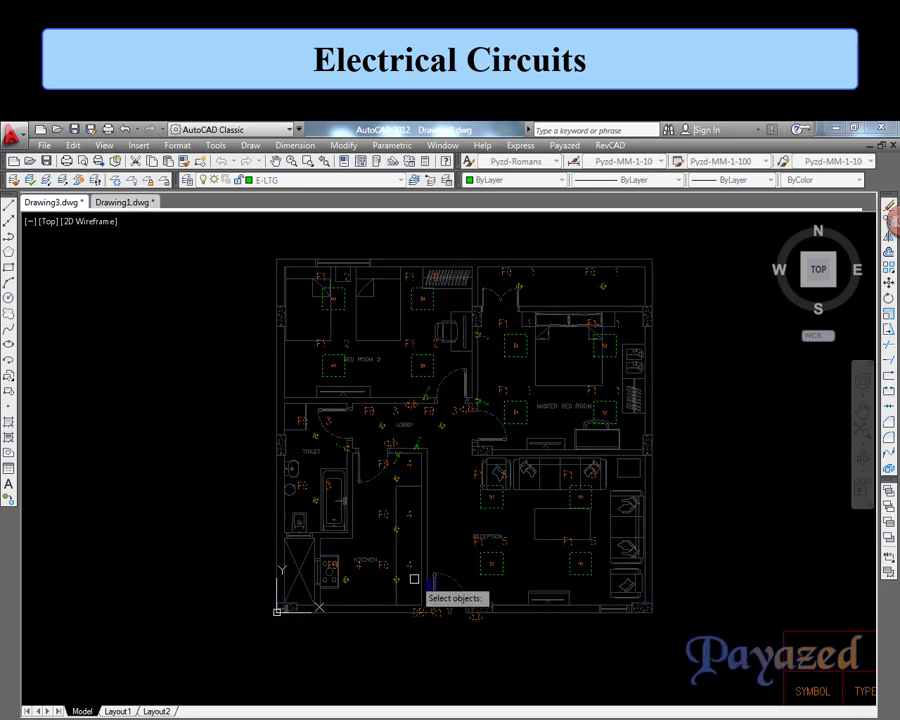
pyautogui.scroll(3, 435, 612)
pyautogui.scroll(-3, 435, 617)
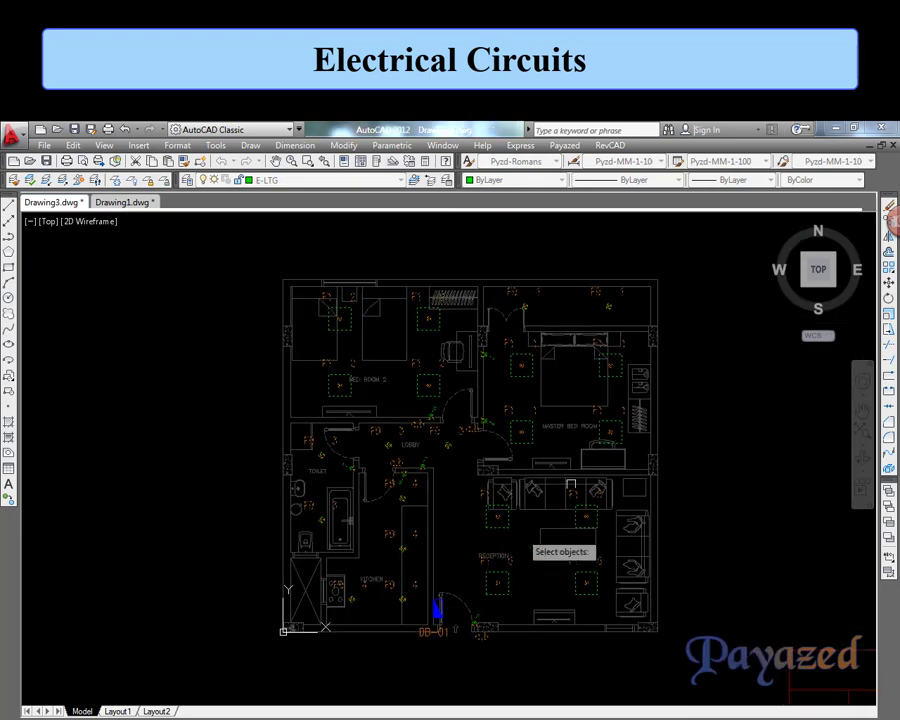
pyautogui.press('Return')
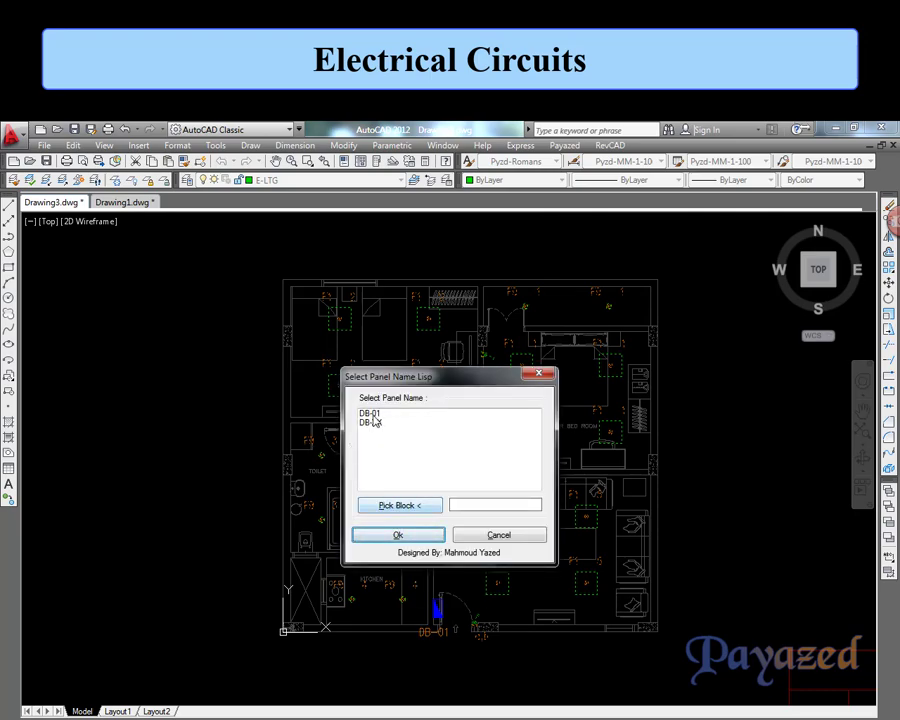
# - Pick the DB-01 block as the feeding panel and confirm
pyautogui.click(378, 415)
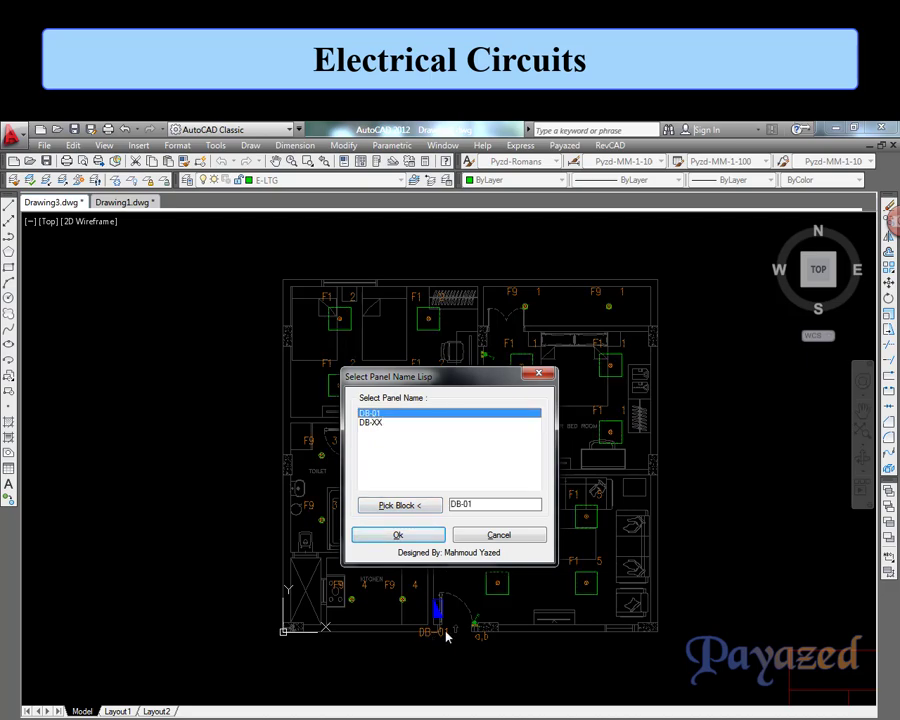
pyautogui.click(395, 506)
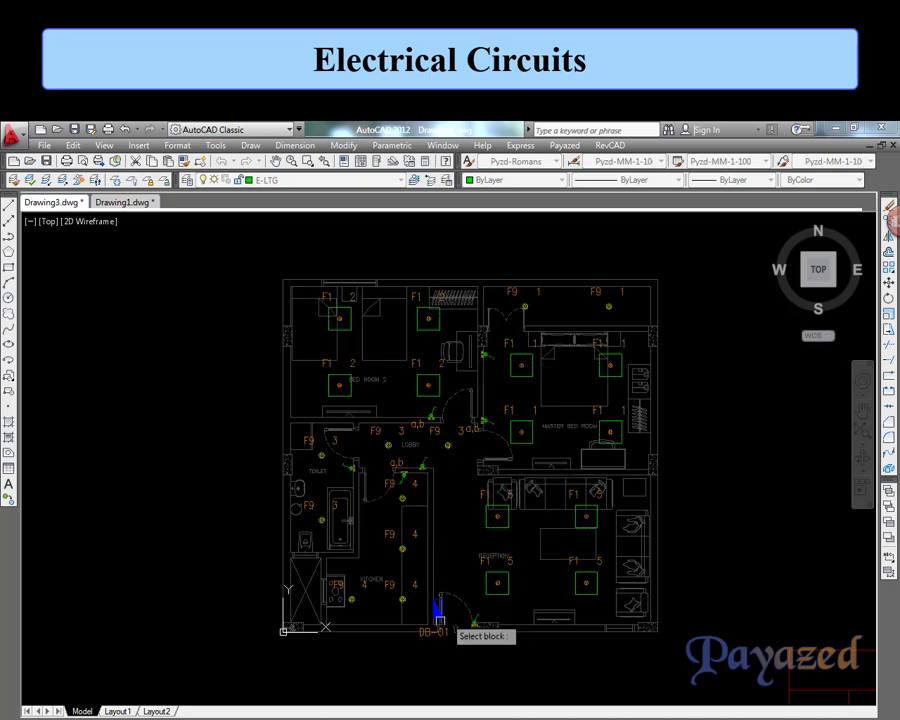
pyautogui.scroll(6, 438, 627)
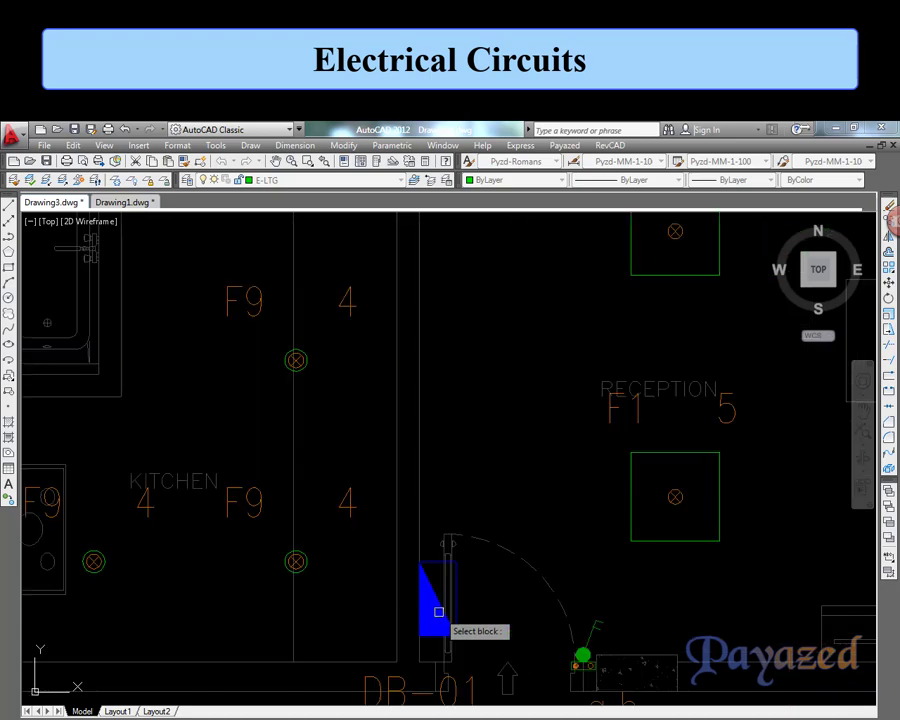
pyautogui.click(435, 598)
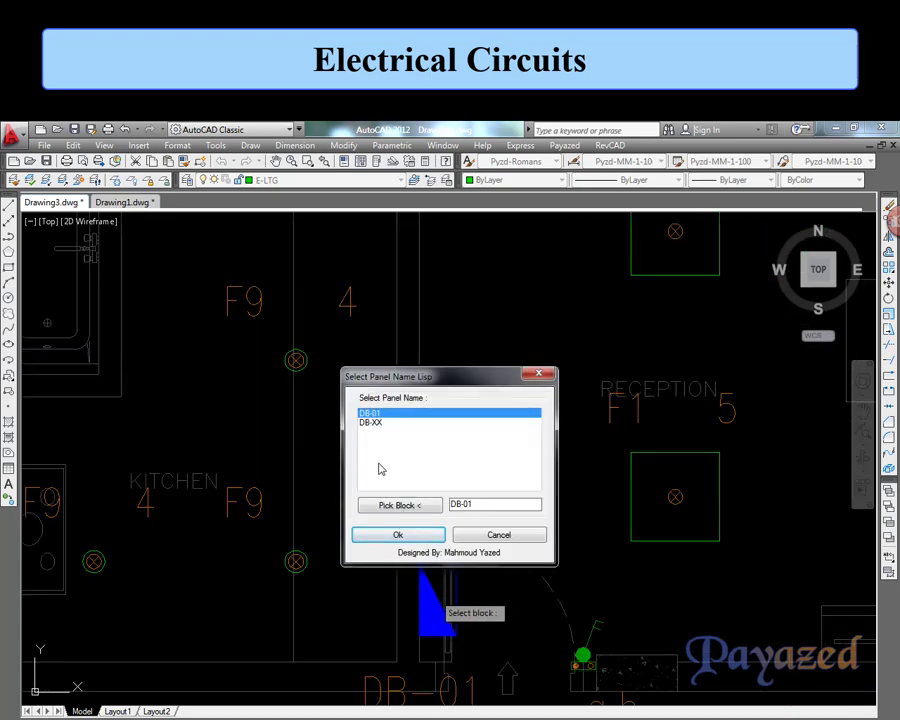
pyautogui.click(388, 537)
pyautogui.scroll(-3, 420, 482)
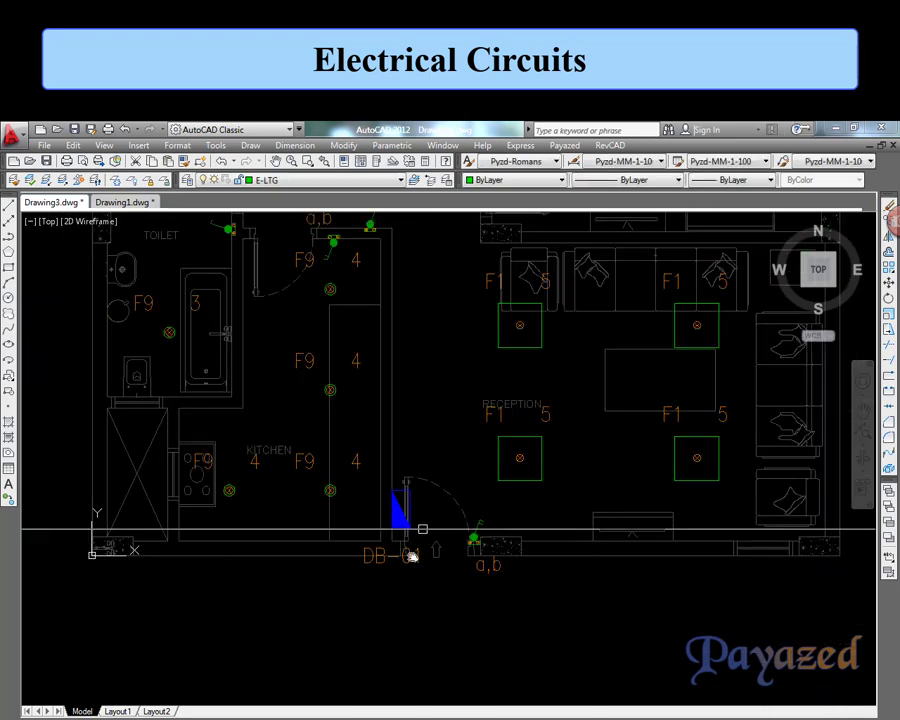
pyautogui.scroll(-3, 444, 522)
pyautogui.moveTo(444, 522); pyautogui.dragTo(412, 552, button='middle')
pyautogui.click(610, 145)
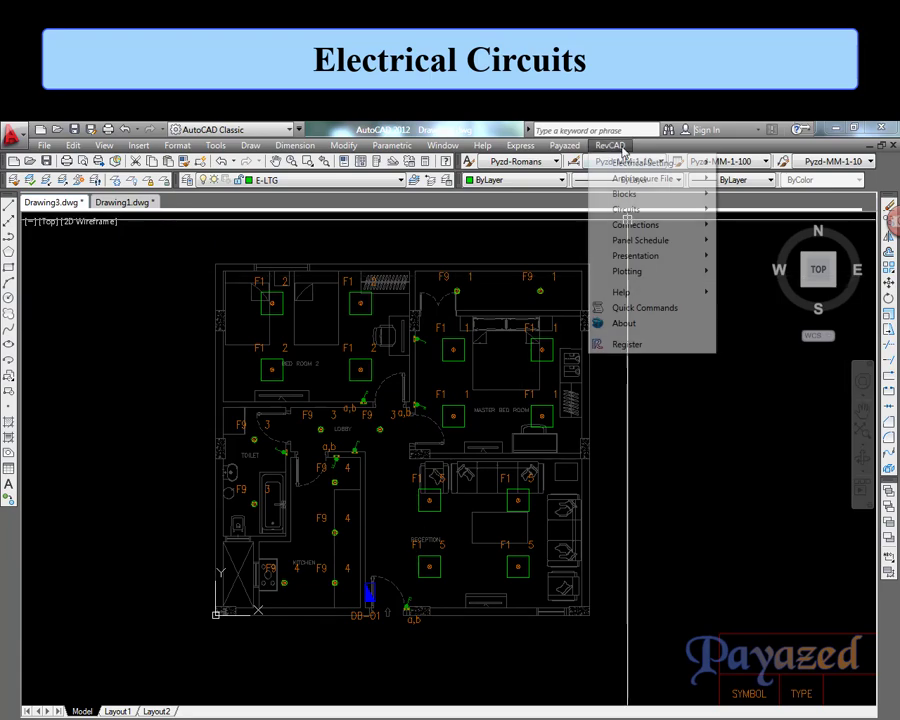
pyautogui.moveTo(627, 209)
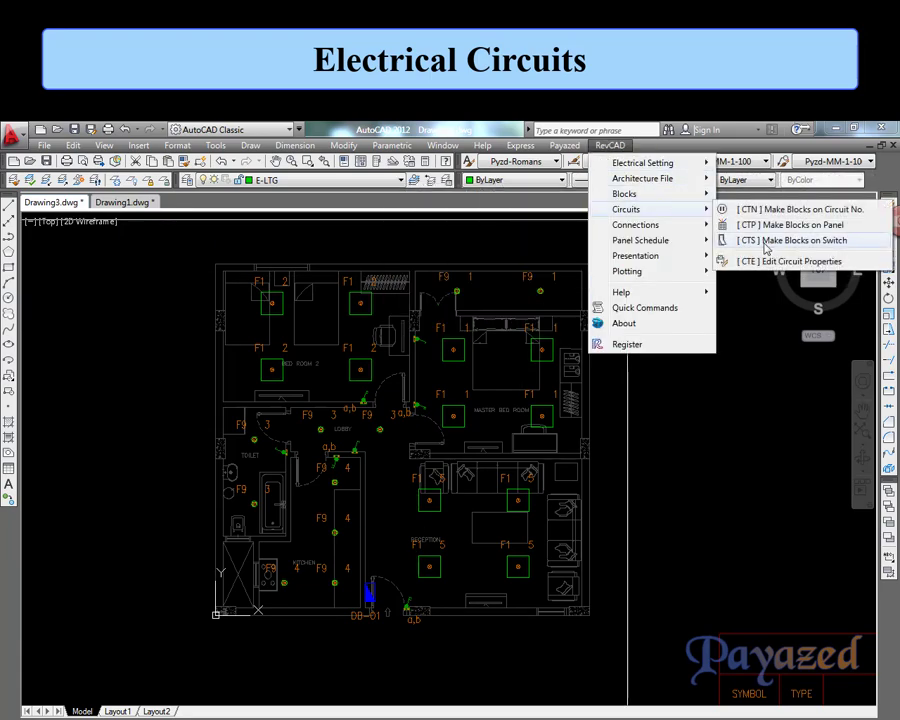
# - Assign the F9 lights along the room top to their switch with the default leg label
pyautogui.click(762, 241)
pyautogui.scroll(3, 420, 380)
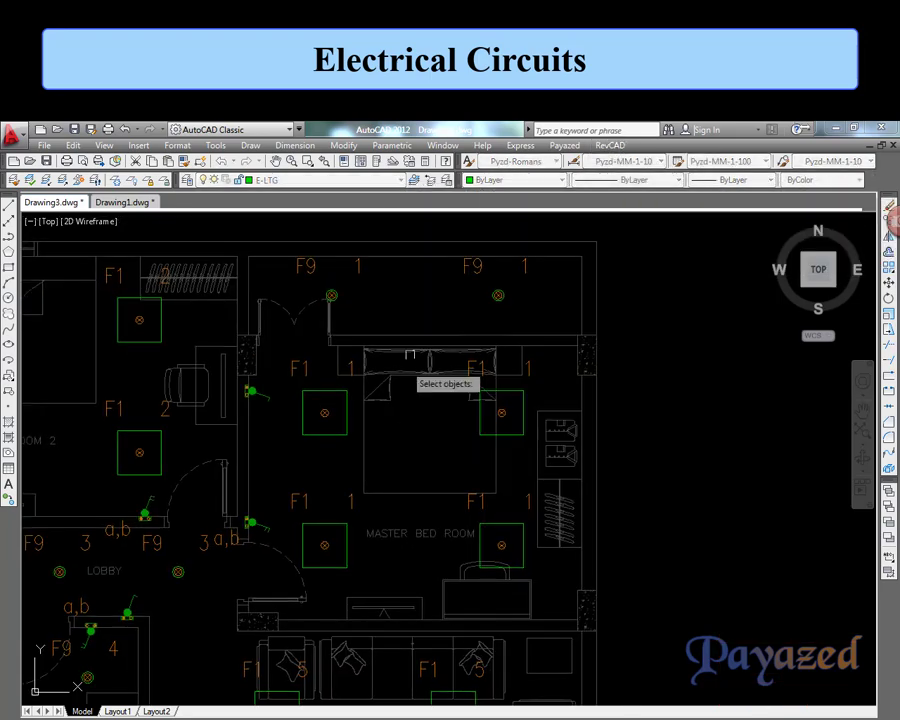
pyautogui.scroll(1, 412, 360)
pyautogui.click(292, 252)
pyautogui.click(624, 391)
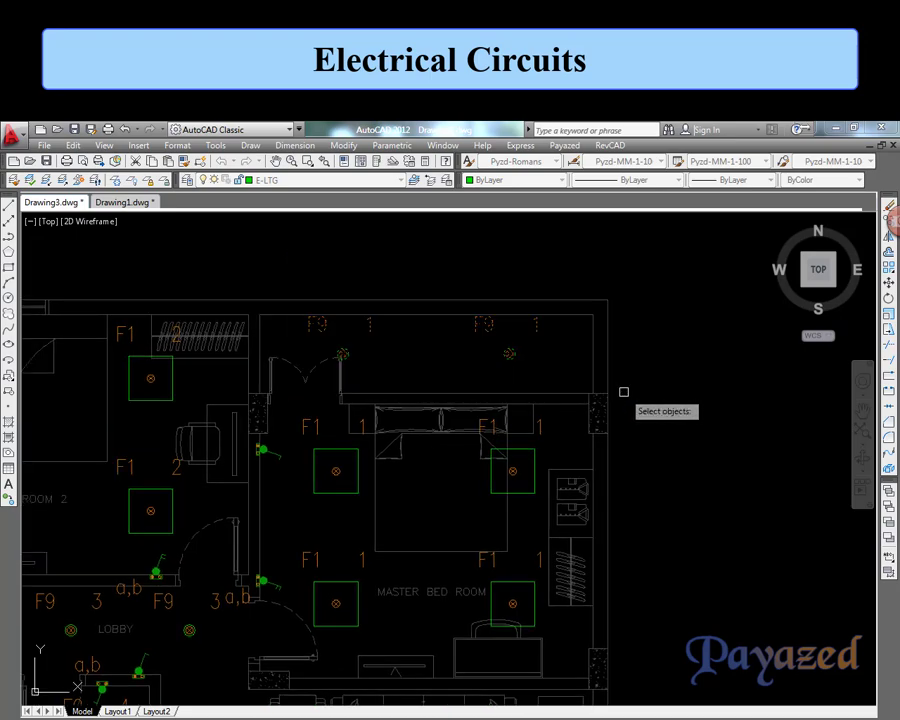
pyautogui.press('Return')
pyautogui.click(279, 452)
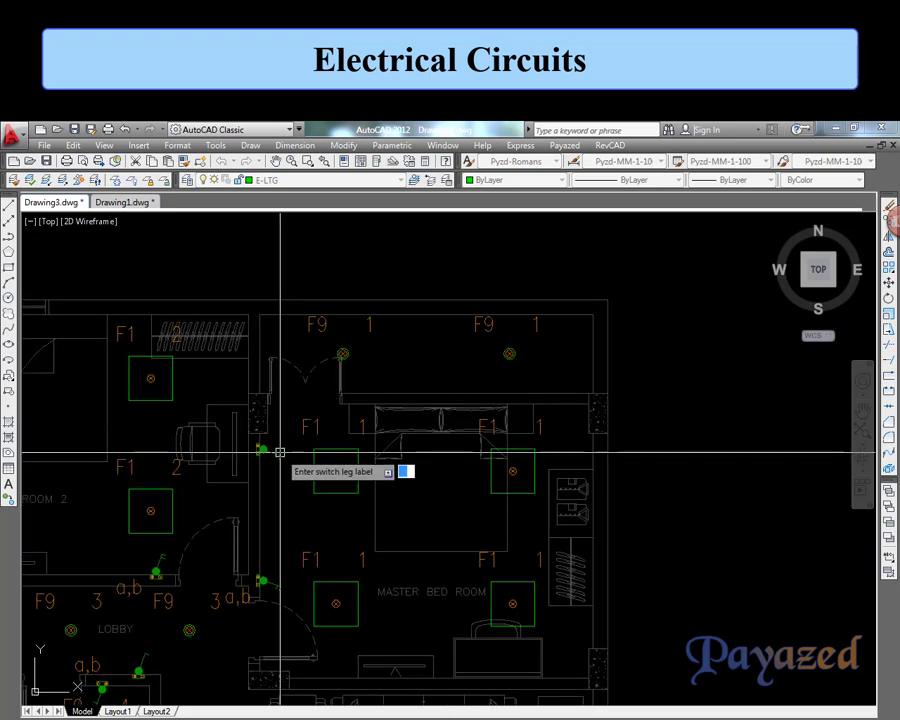
pyautogui.press('Return')
# - Tag the upper F1 fixtures with switch leg b from the bedroom door switch
pyautogui.click(288, 409)
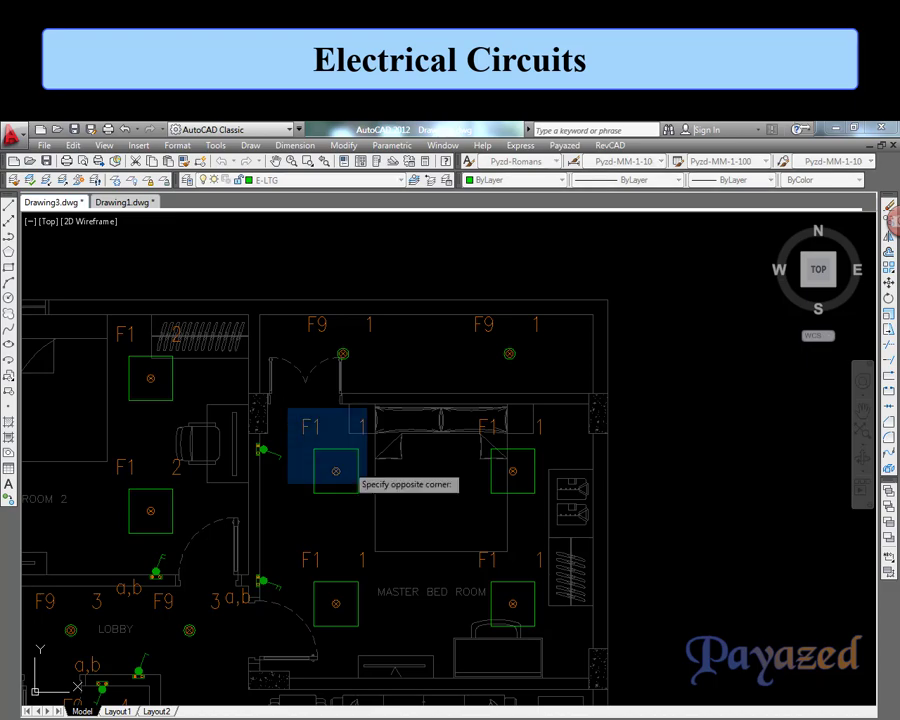
pyautogui.click(573, 512)
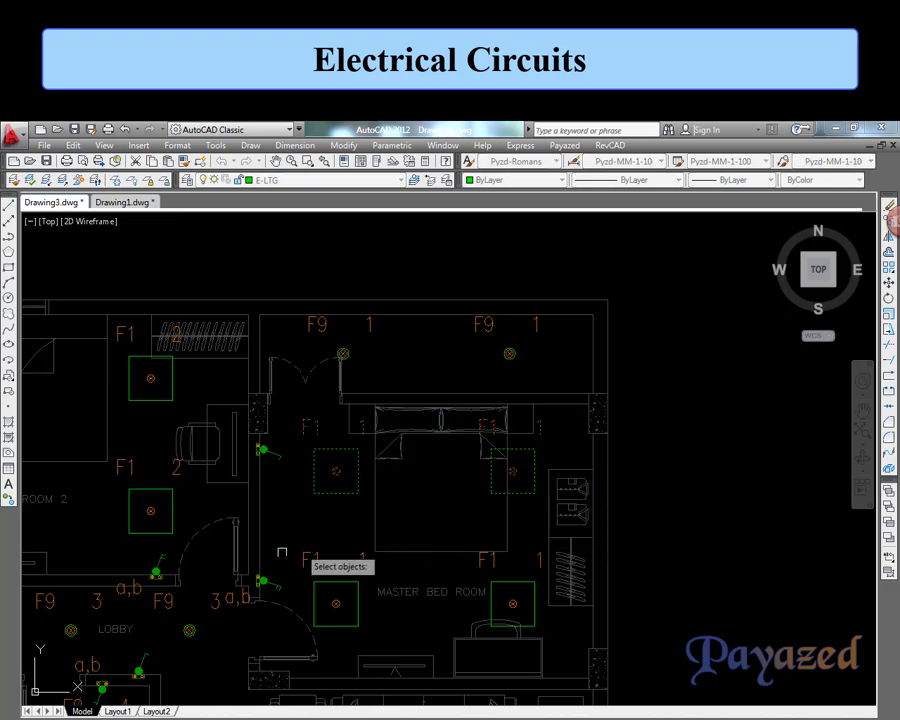
pyautogui.press('Return')
pyautogui.click(267, 581)
pyautogui.write('b')
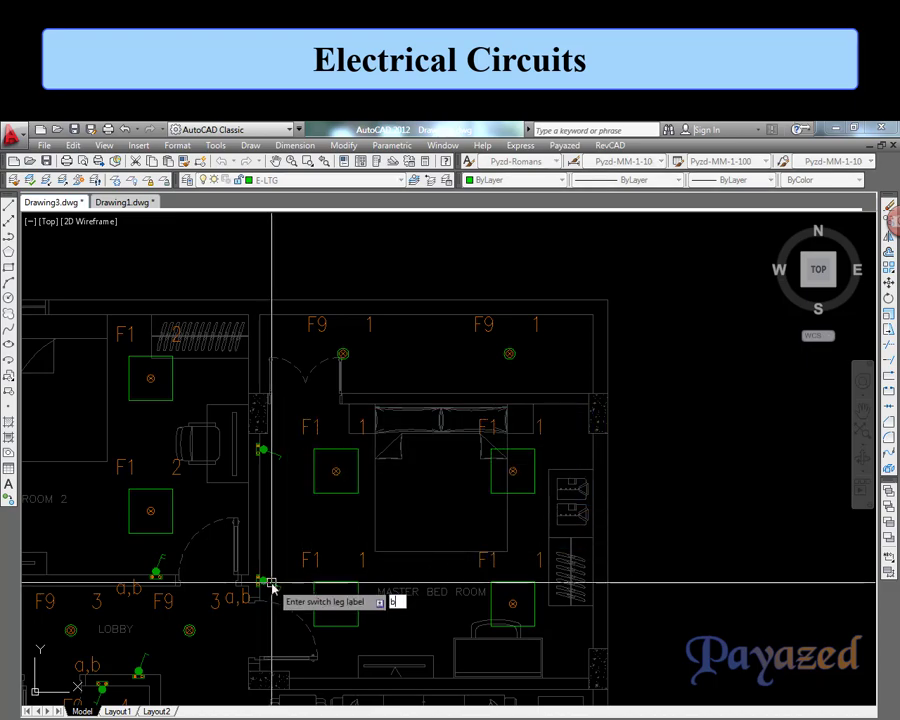
pyautogui.press('Return')
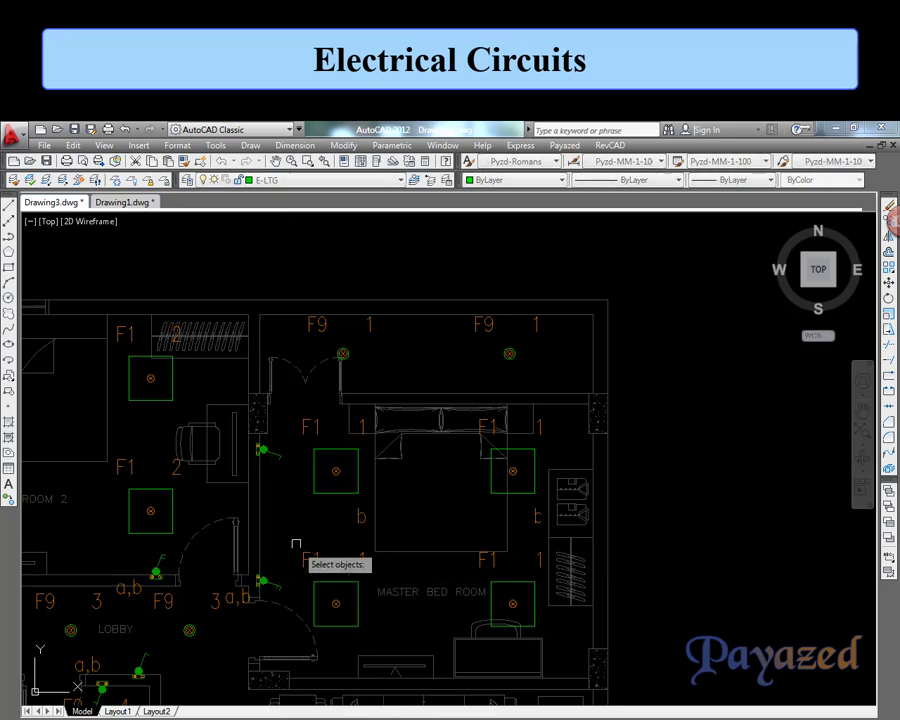
# - Assign the lower F1 fixtures to their switch as leg a
pyautogui.click(296, 536)
pyautogui.click(651, 662)
pyautogui.press('Return')
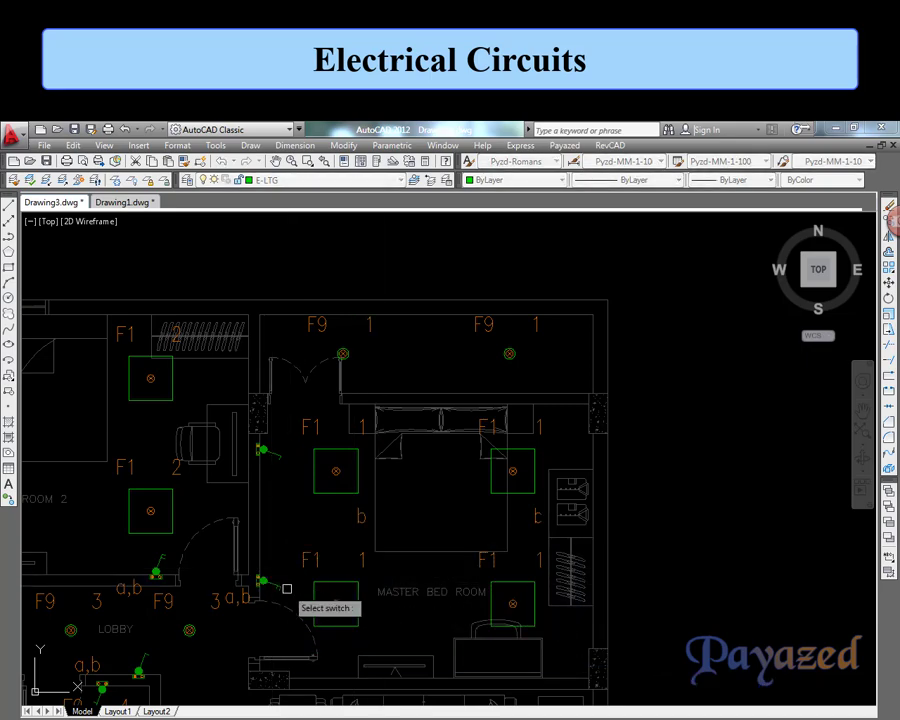
pyautogui.click(284, 590)
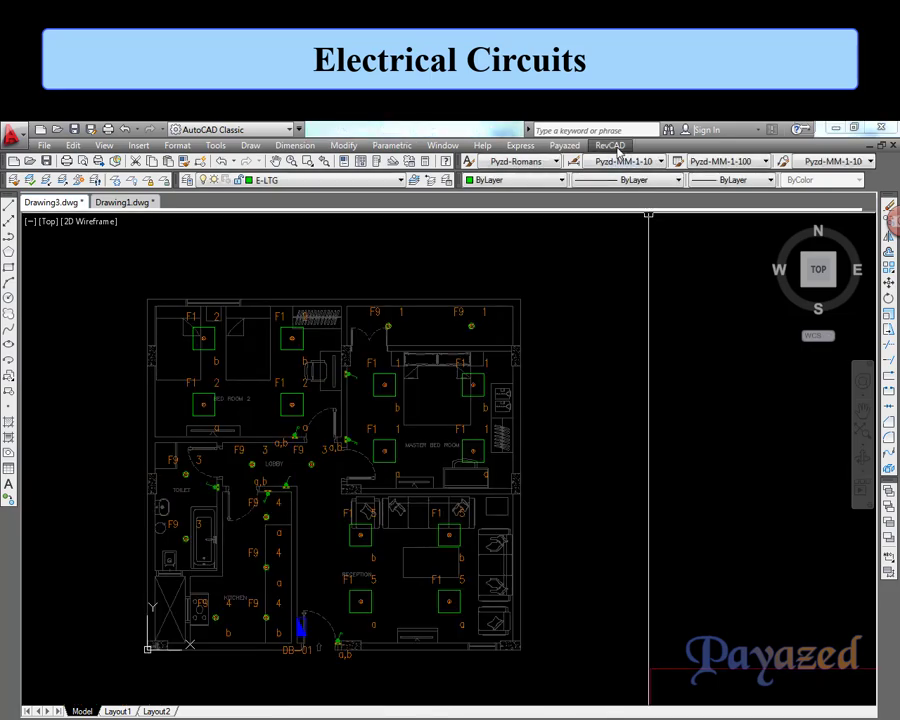
pyautogui.click(617, 150)
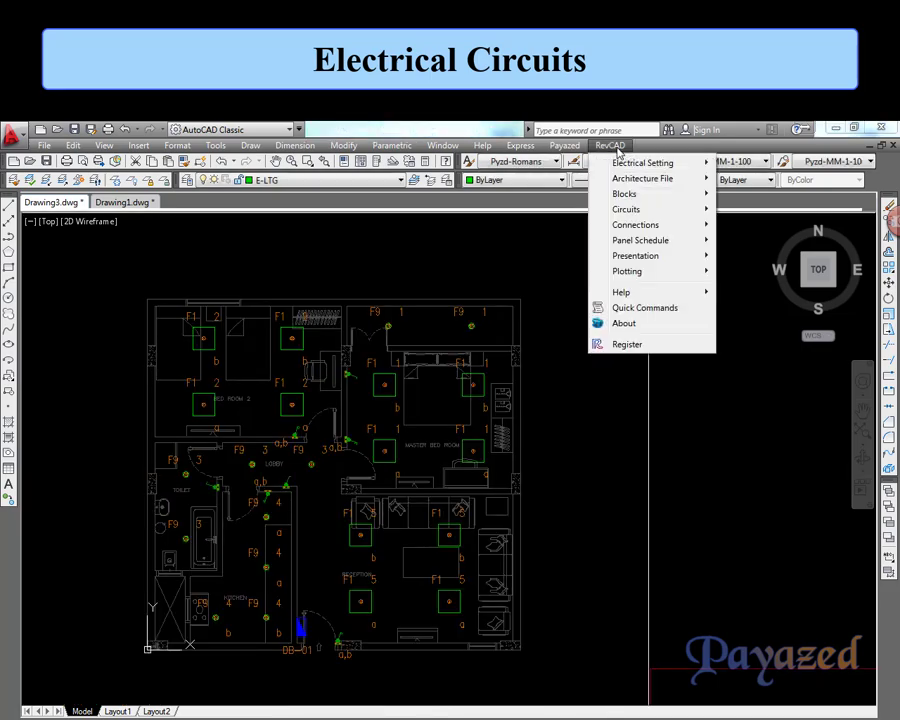
pyautogui.moveTo(640, 209)
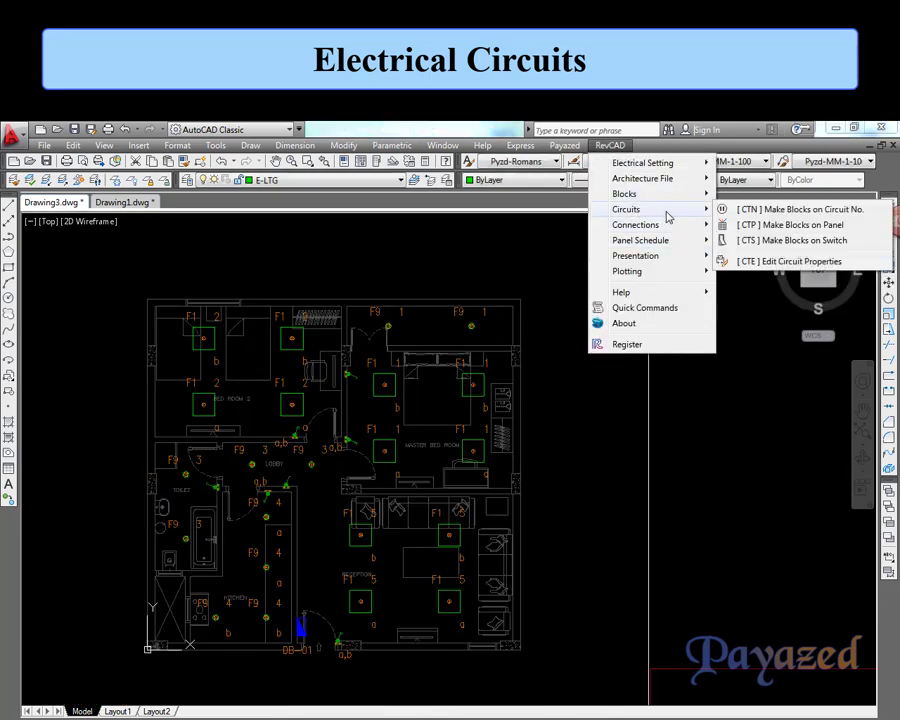
# - Edit a circuit's properties and add an element near the bedroom door to it
pyautogui.click(752, 263)
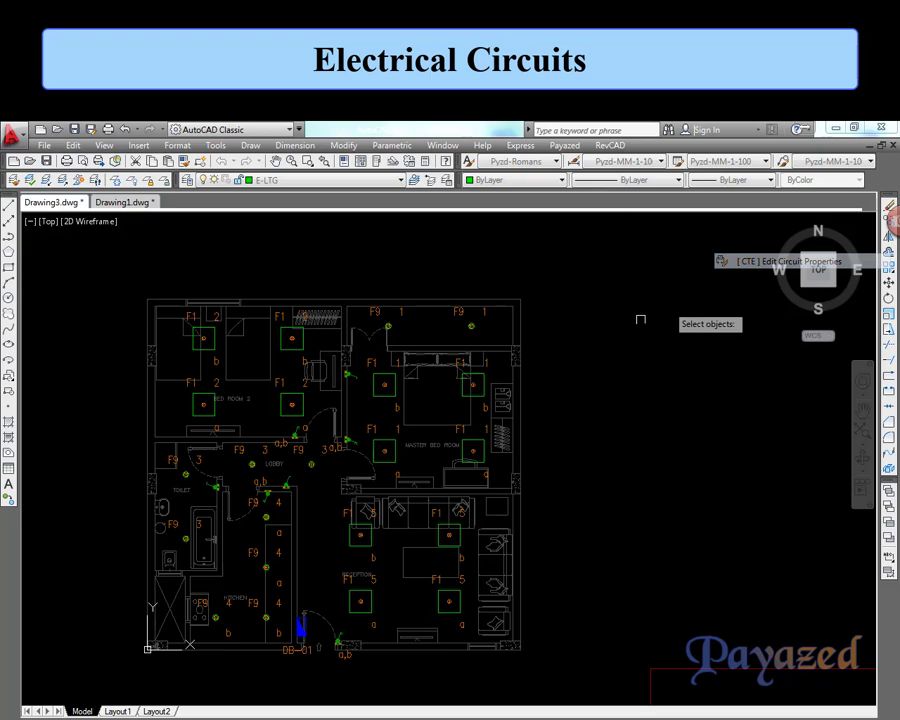
pyautogui.click(471, 399)
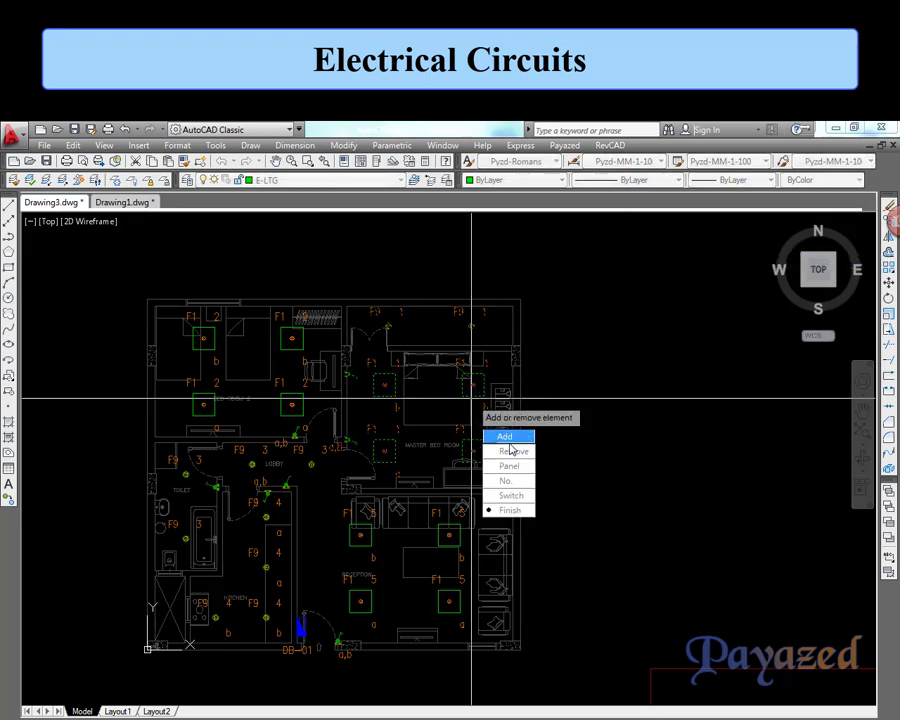
pyautogui.click(516, 440)
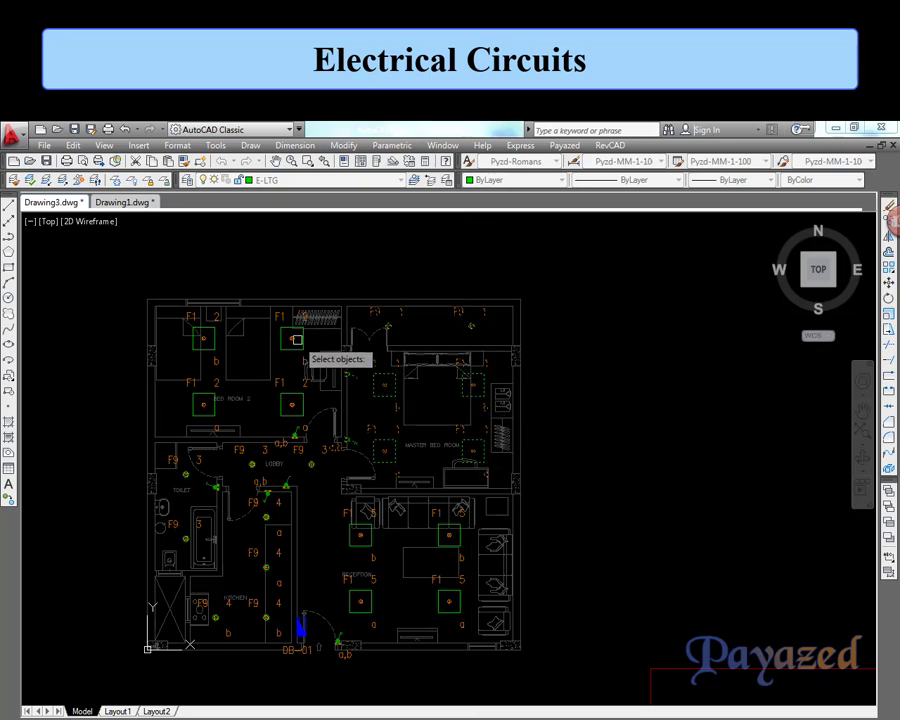
pyautogui.scroll(5, 276, 324)
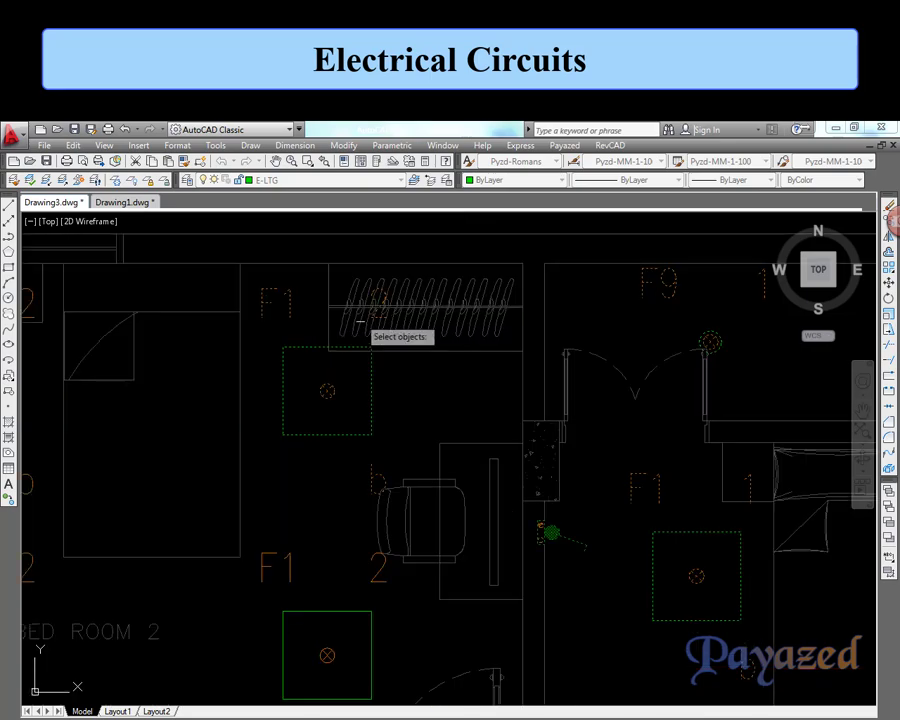
pyautogui.moveTo(326, 390); pyautogui.dragTo(652, 340, button='middle')
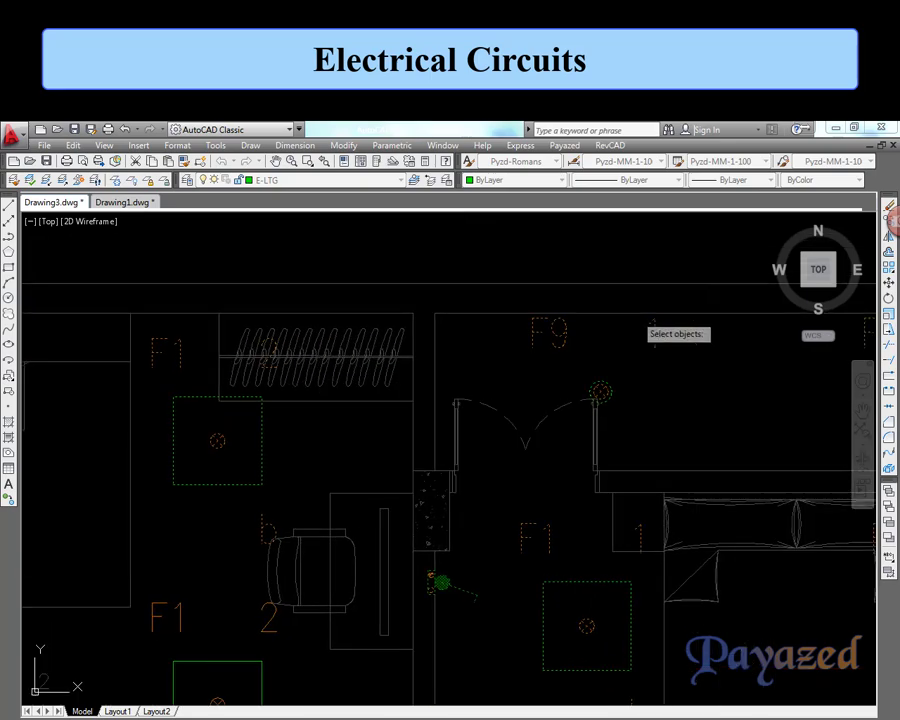
pyautogui.moveTo(277, 355); pyautogui.dragTo(258, 314, button='middle')
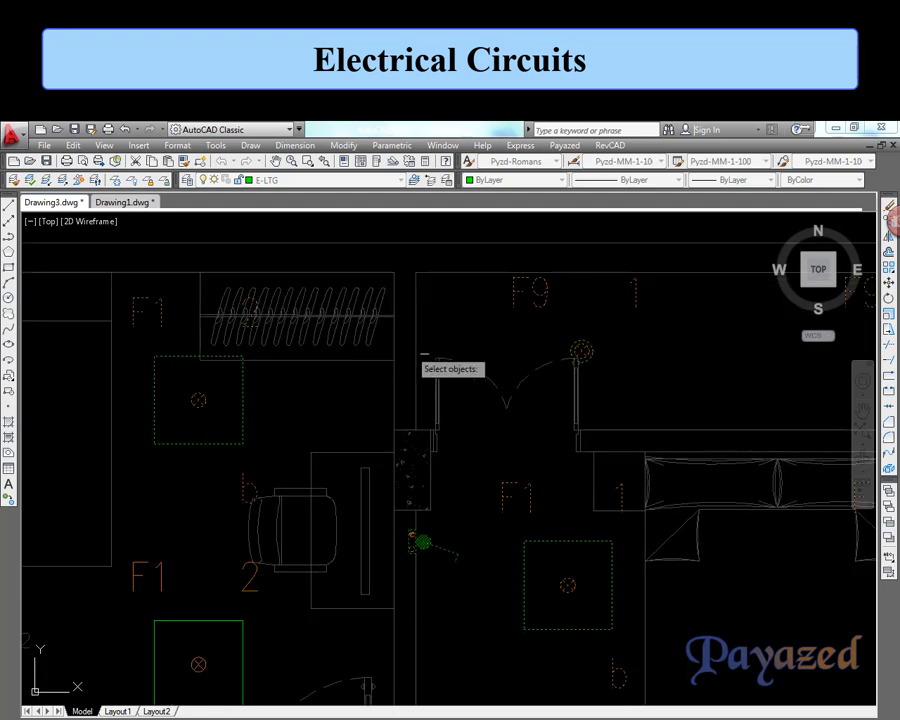
pyautogui.click(436, 356)
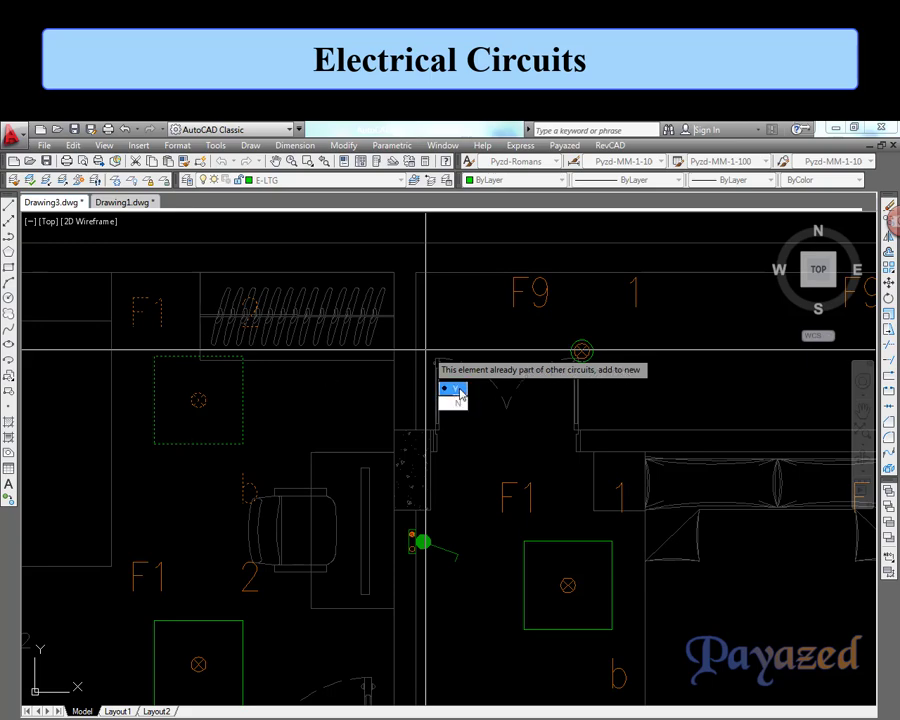
pyautogui.click(455, 404)
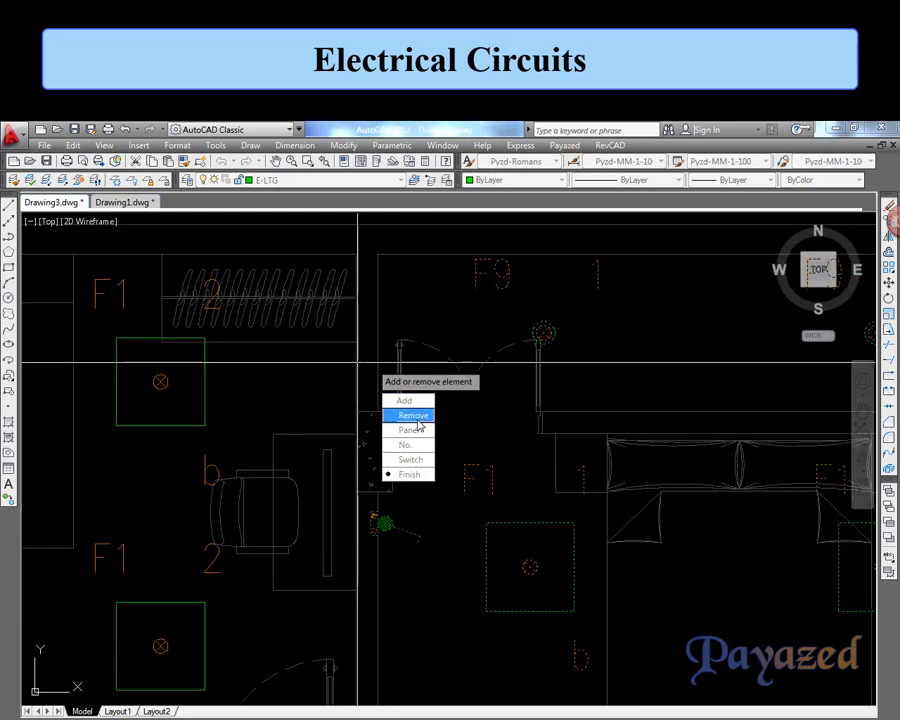
# - Remove elements from the circuit in the master bedroom and finish the circuit command
pyautogui.click(421, 420)
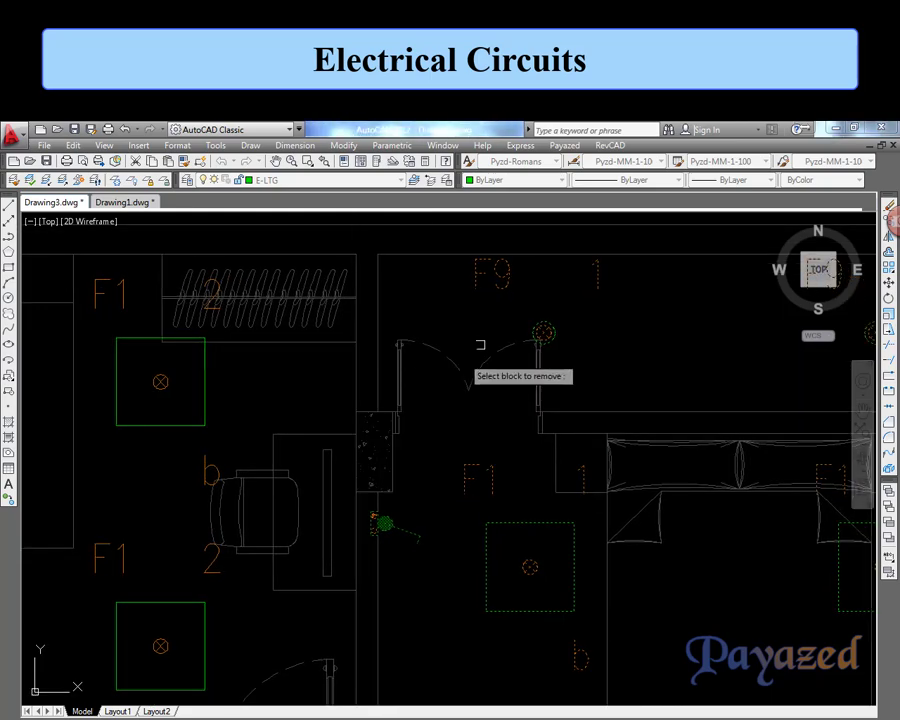
pyautogui.moveTo(539, 320); pyautogui.dragTo(344, 373, button='middle')
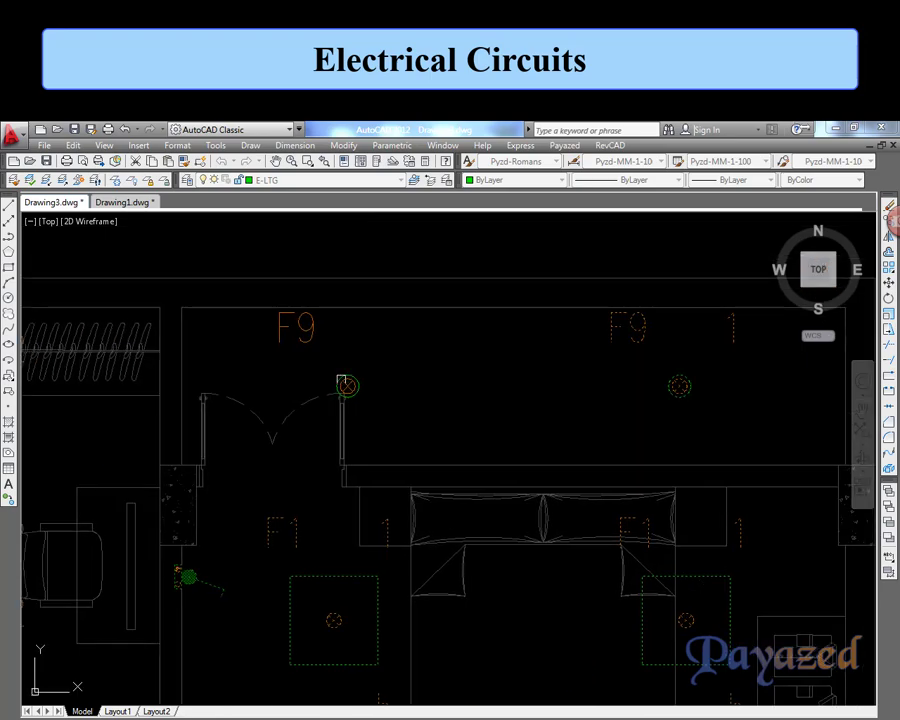
pyautogui.scroll(-3, 427, 306)
pyautogui.moveTo(620, 490); pyautogui.dragTo(553, 380, button='middle')
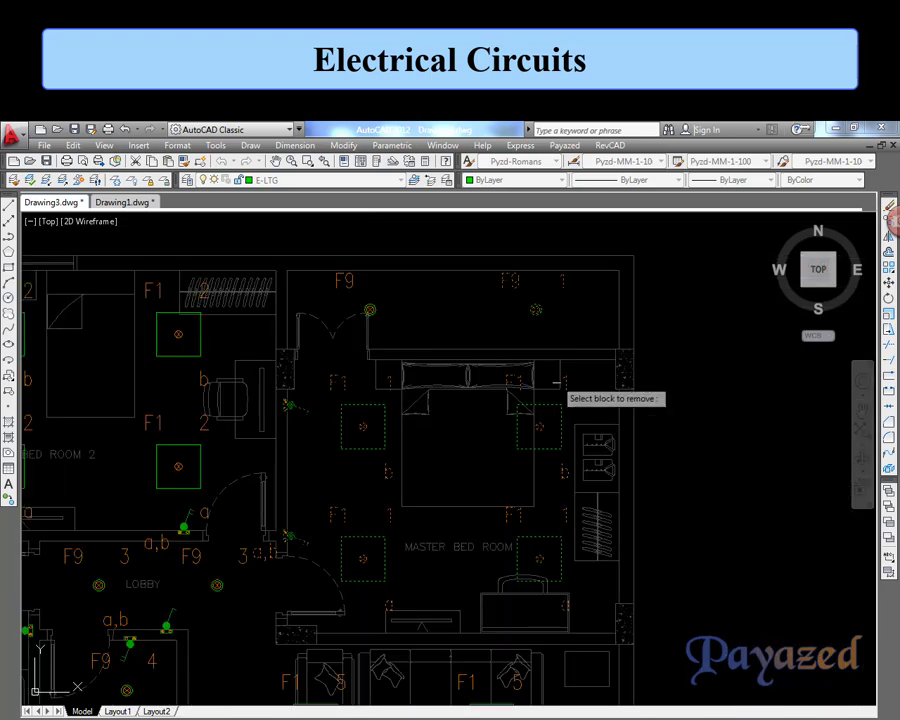
pyautogui.press('Down')
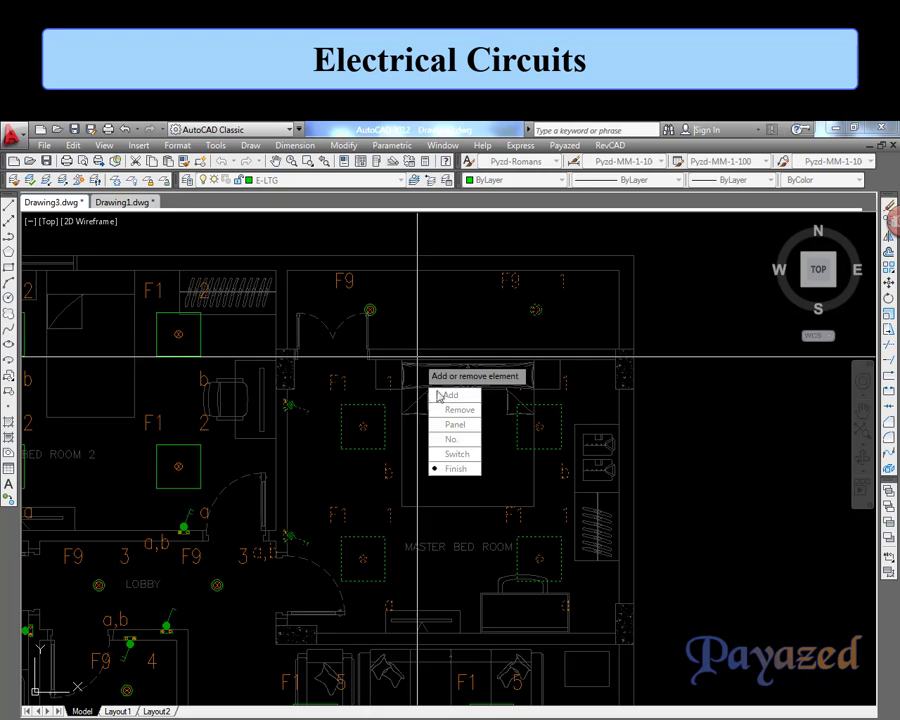
pyautogui.press('Return')
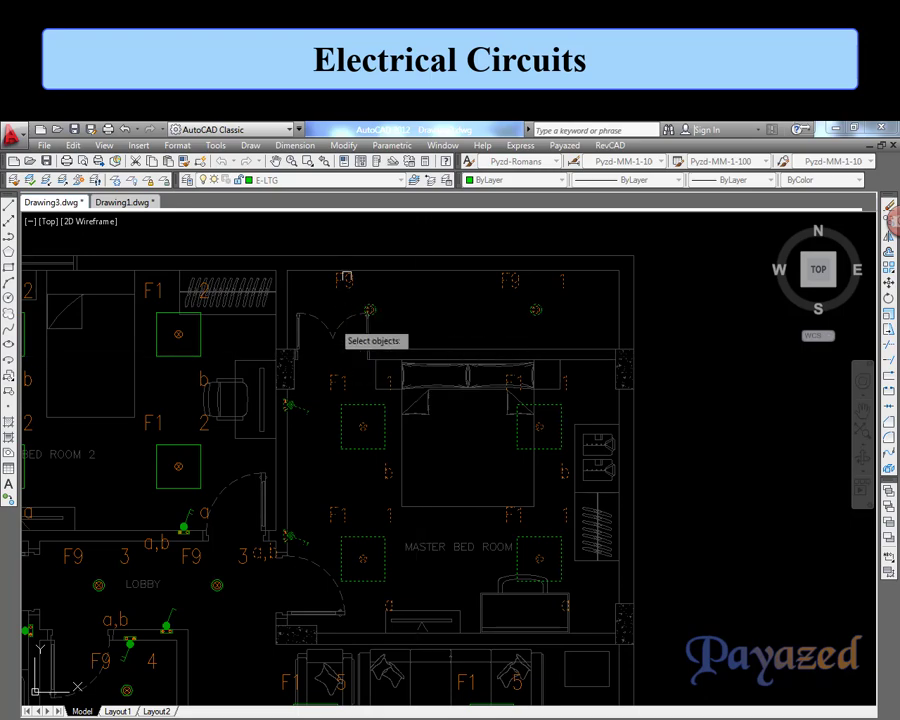
pyautogui.press('Return')
pyautogui.press('Down')
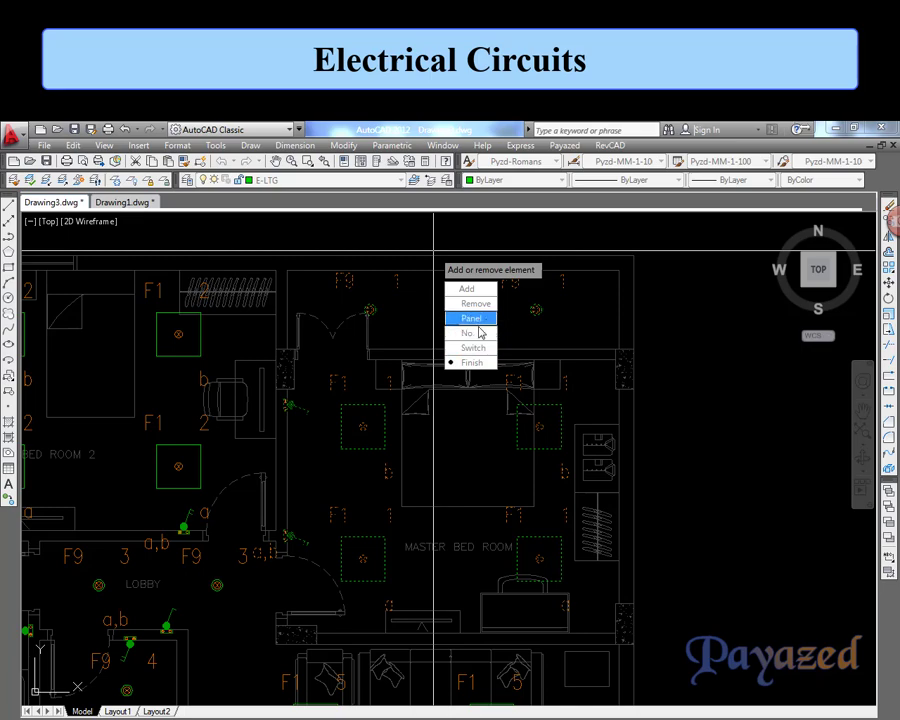
pyautogui.click(470, 363)
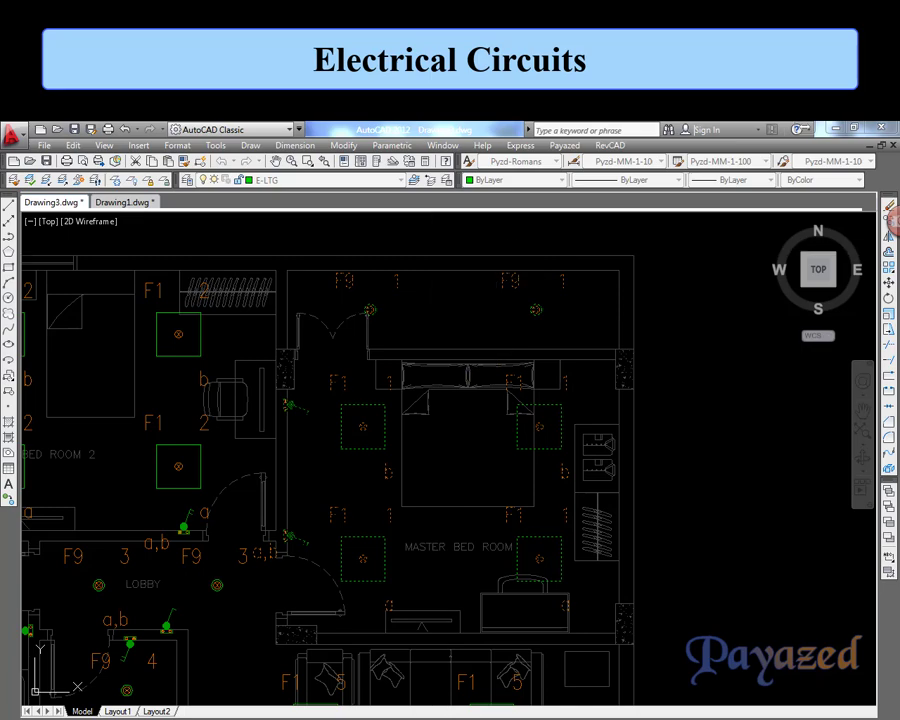
pyautogui.scroll(-8, 474, 381)
pyautogui.scroll(4, 471, 396)
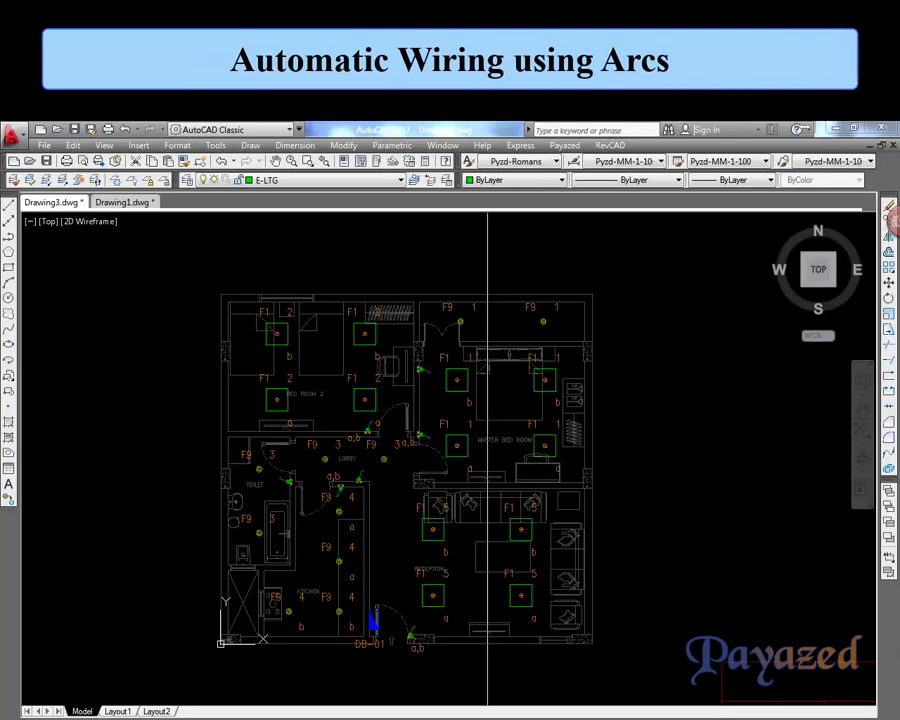
# - Wire each lighting circuit's fixtures together with arcs across the whole plan
pyautogui.click(610, 145)
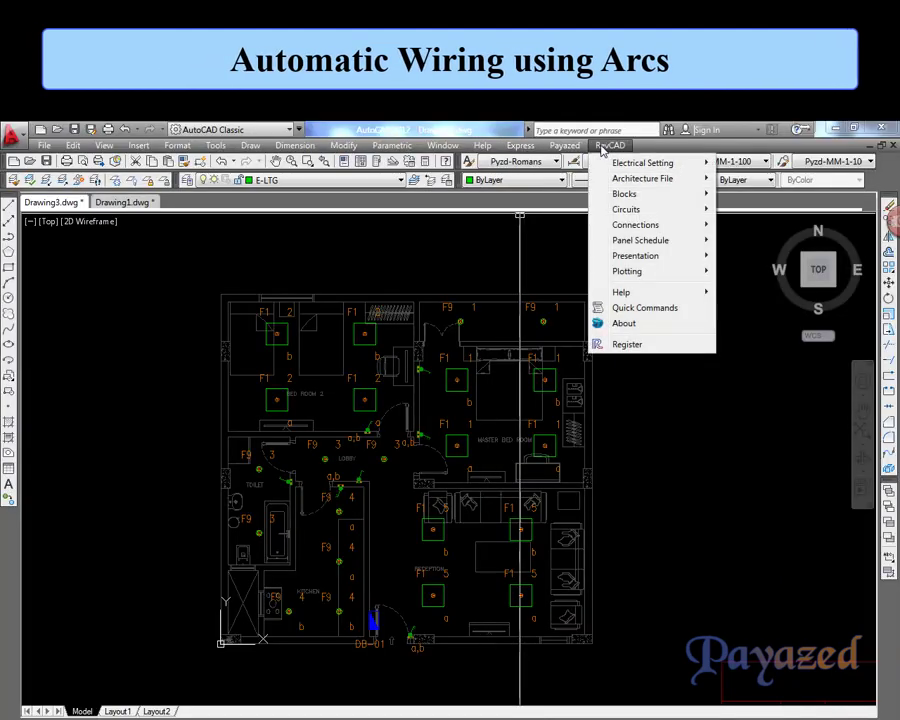
pyautogui.moveTo(636, 224)
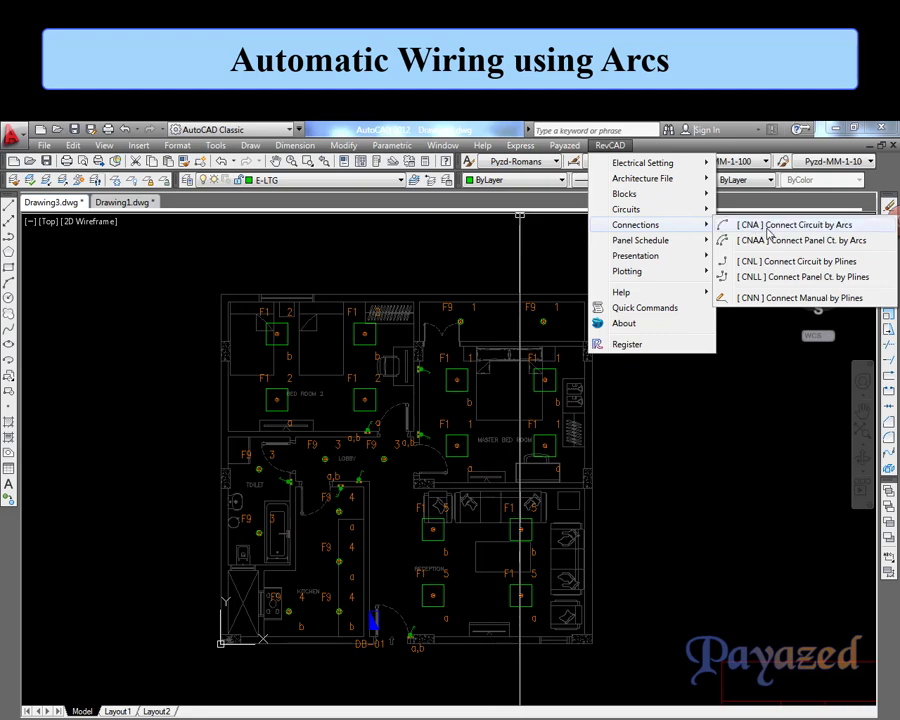
pyautogui.click(768, 226)
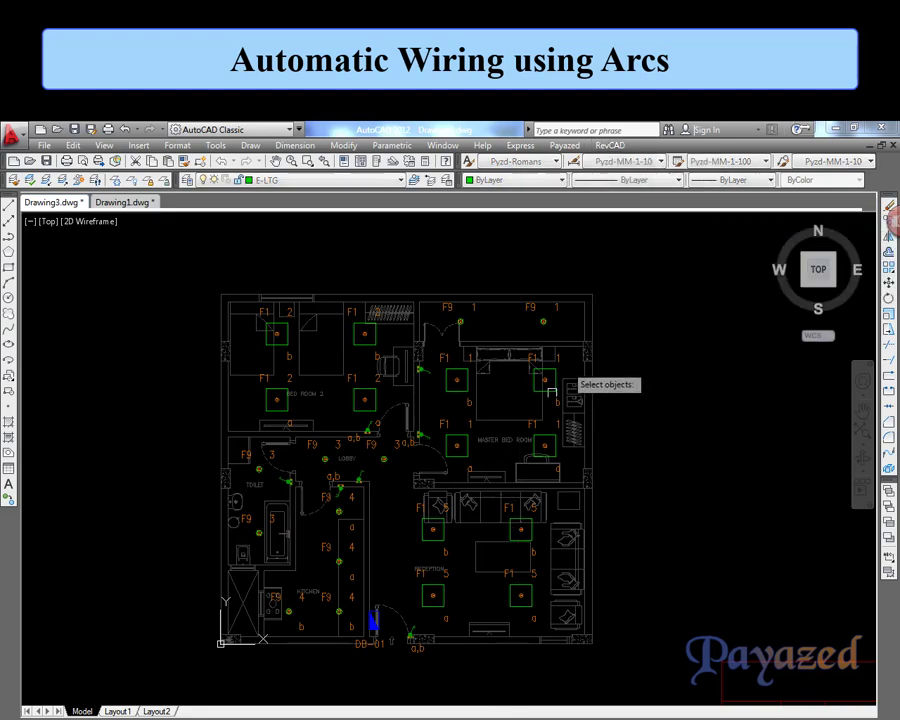
pyautogui.click(190, 266)
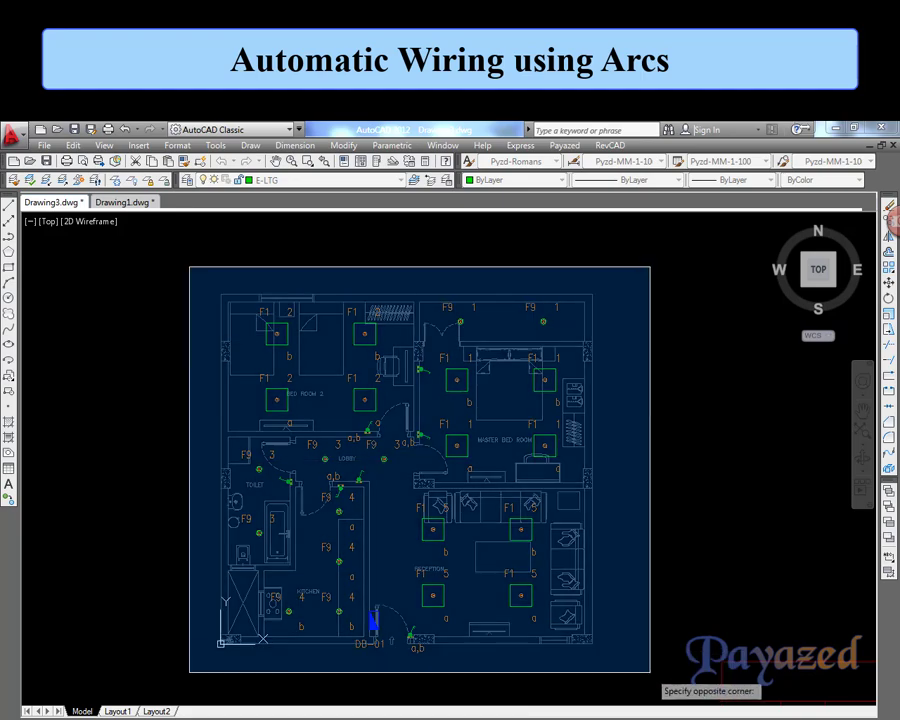
pyautogui.click(650, 672)
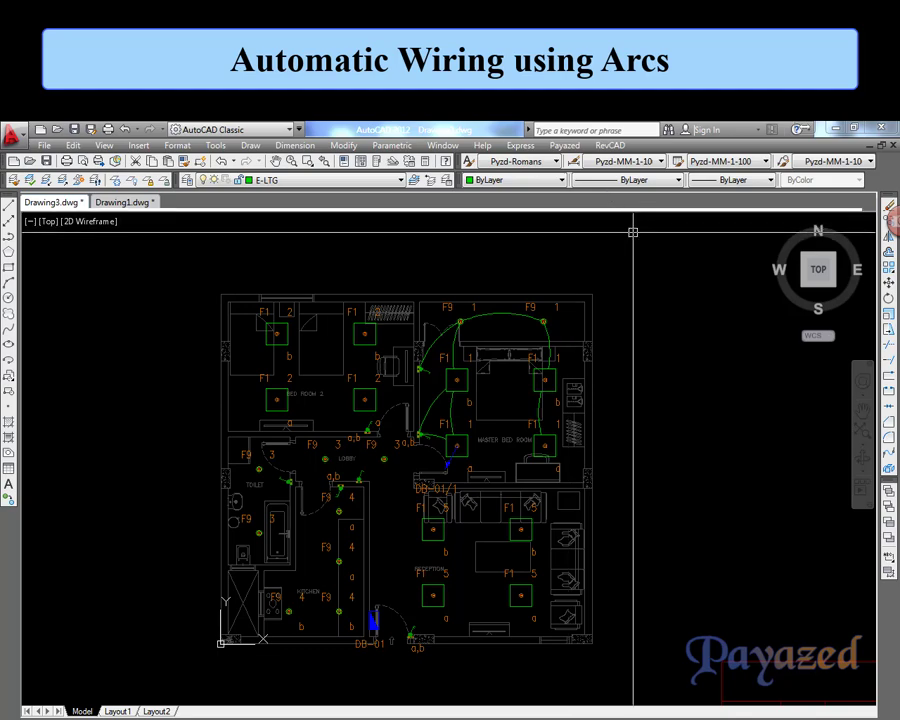
# - Connect the circuits to panel DB-01 with arc home runs tagged DB-01/1, /2 and /4
pyautogui.click(610, 145)
pyautogui.moveTo(636, 225)
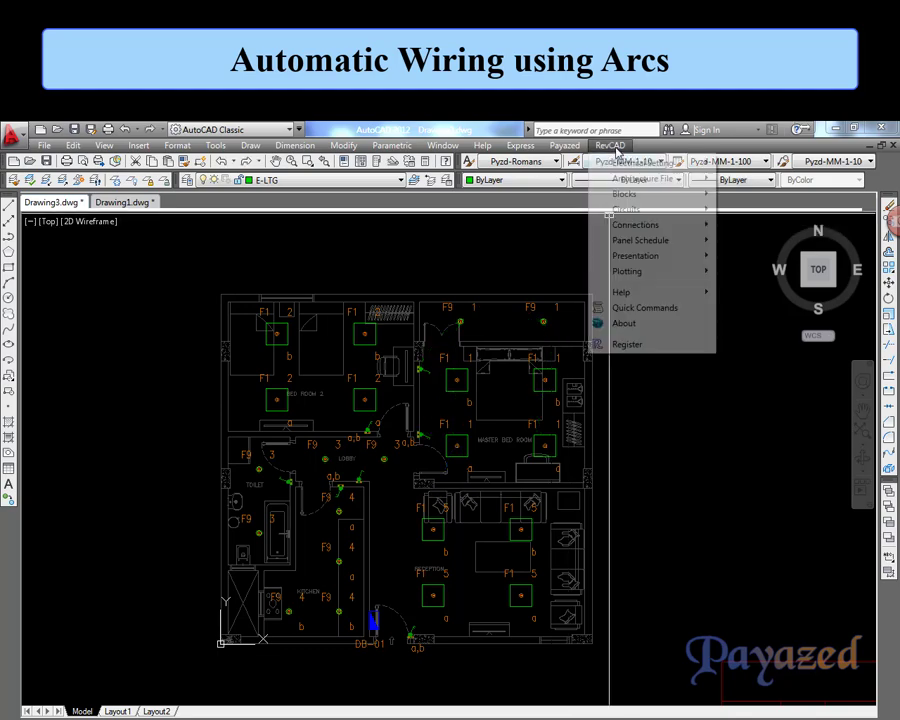
pyautogui.click(760, 241)
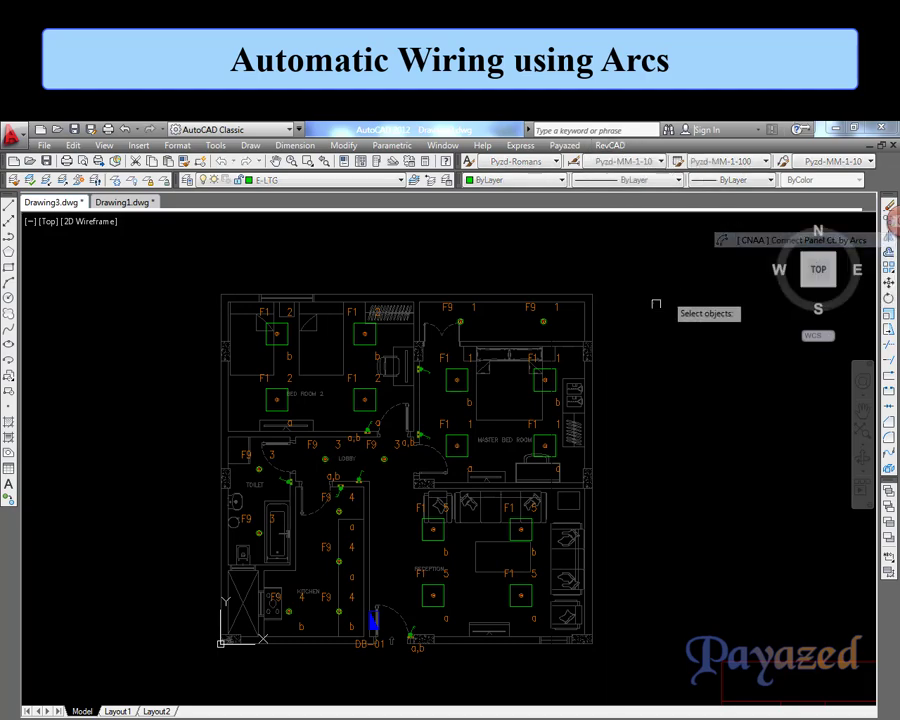
pyautogui.click(137, 254)
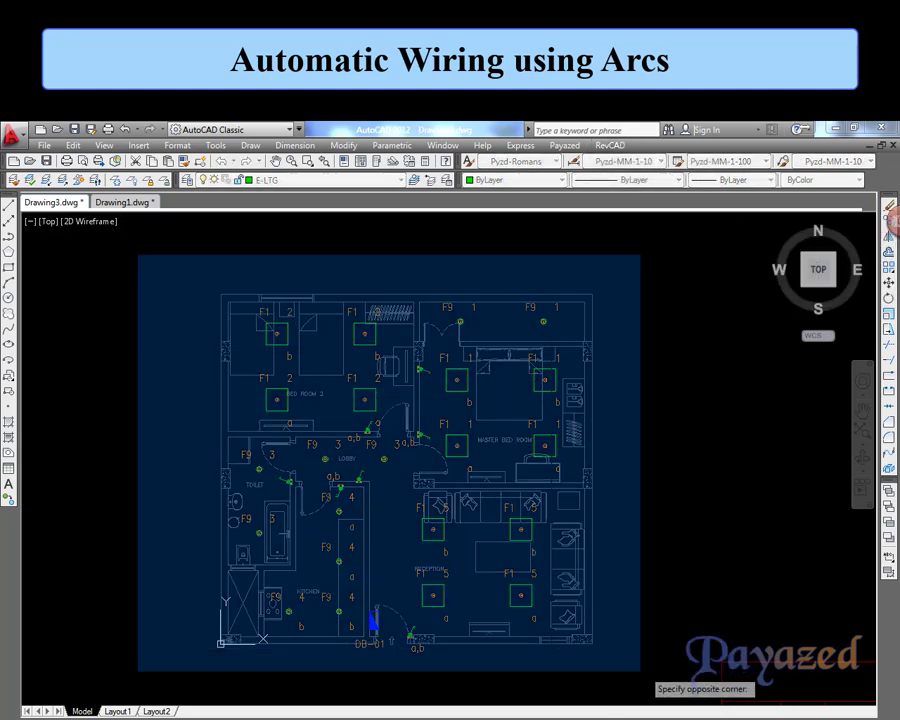
pyautogui.click(640, 668)
pyautogui.press('Return')
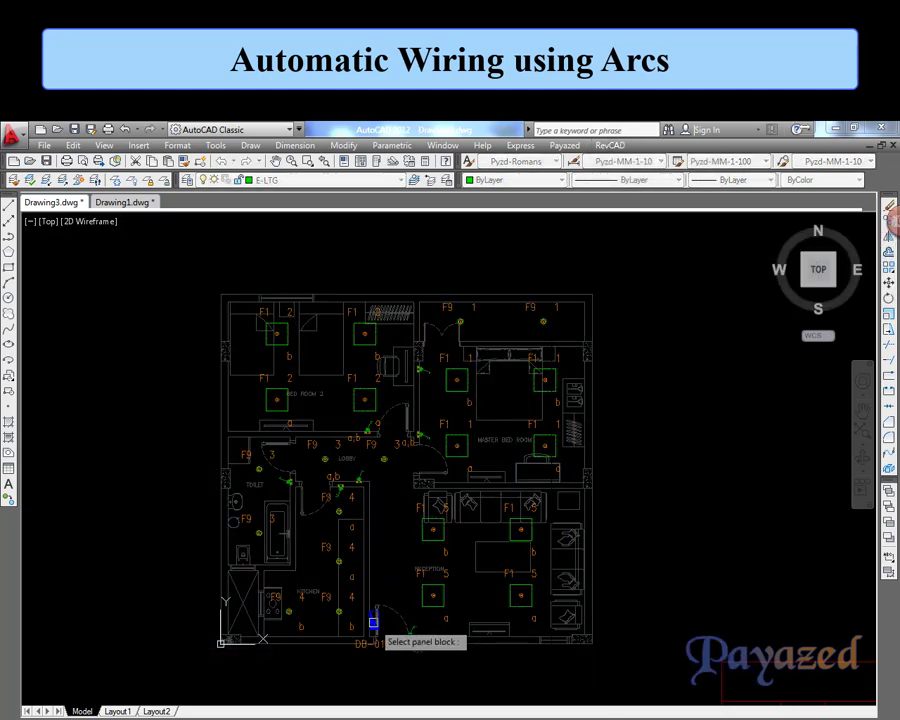
pyautogui.click(390, 632)
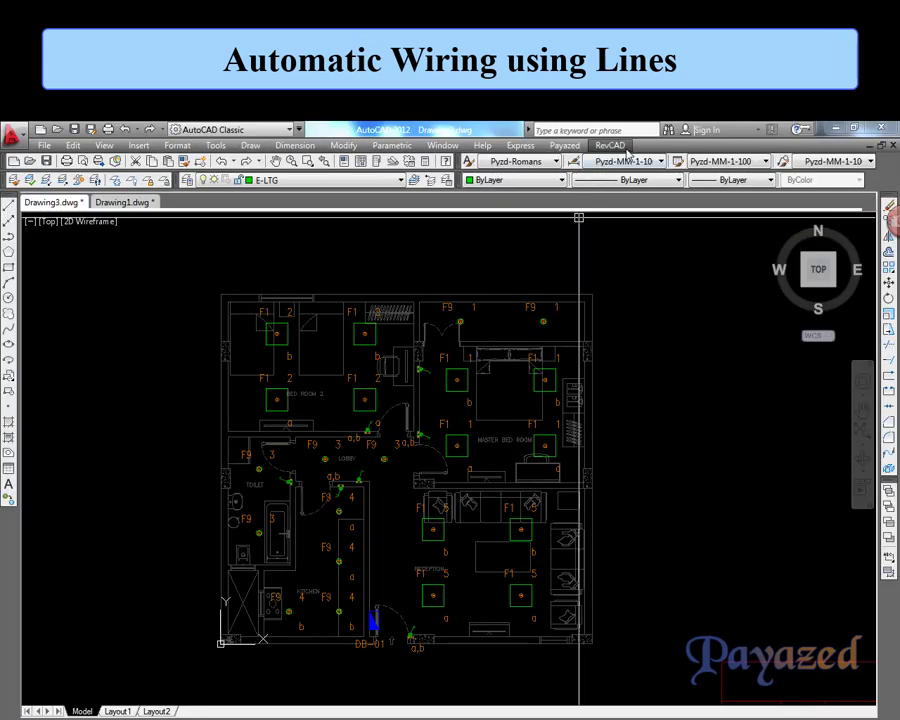
# - Link the window-selected fixtures with straight polyline wiring runs using Connect Circuit by Plines
pyautogui.click(624, 147)
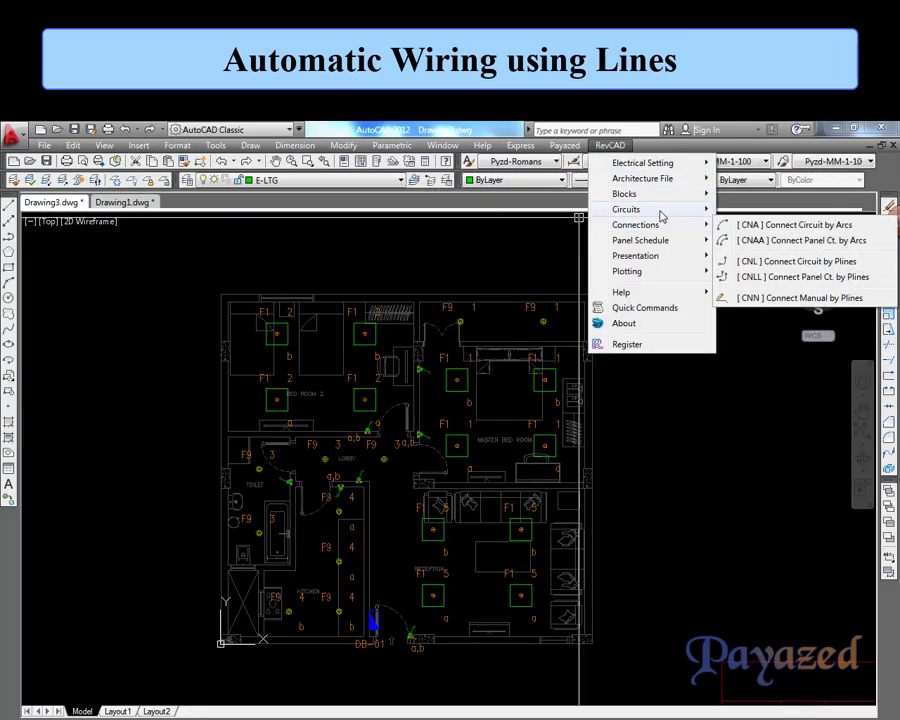
pyautogui.moveTo(636, 225)
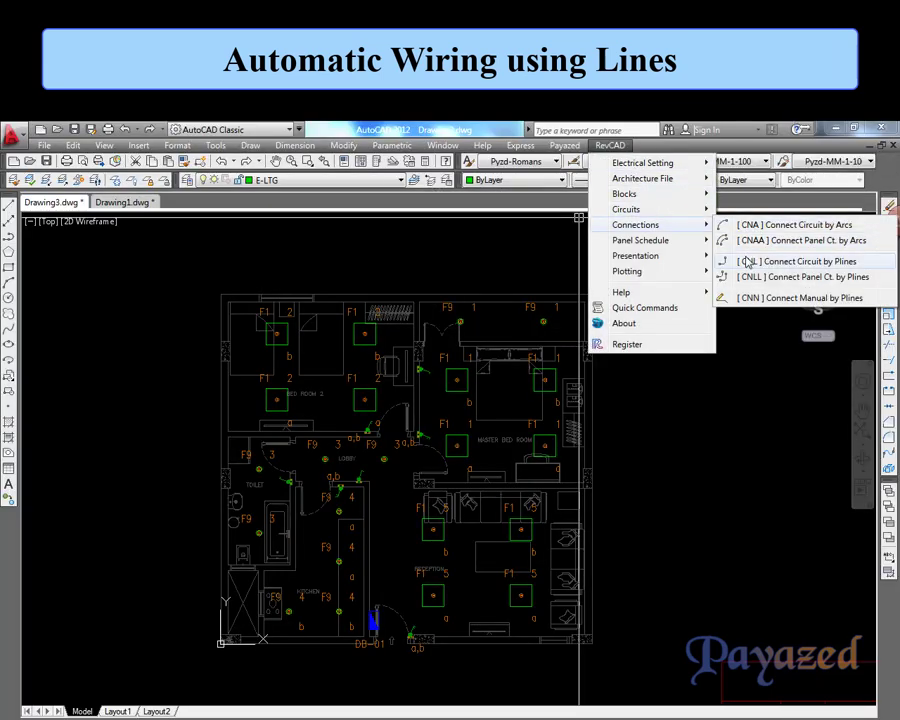
pyautogui.click(770, 262)
pyautogui.click(203, 268)
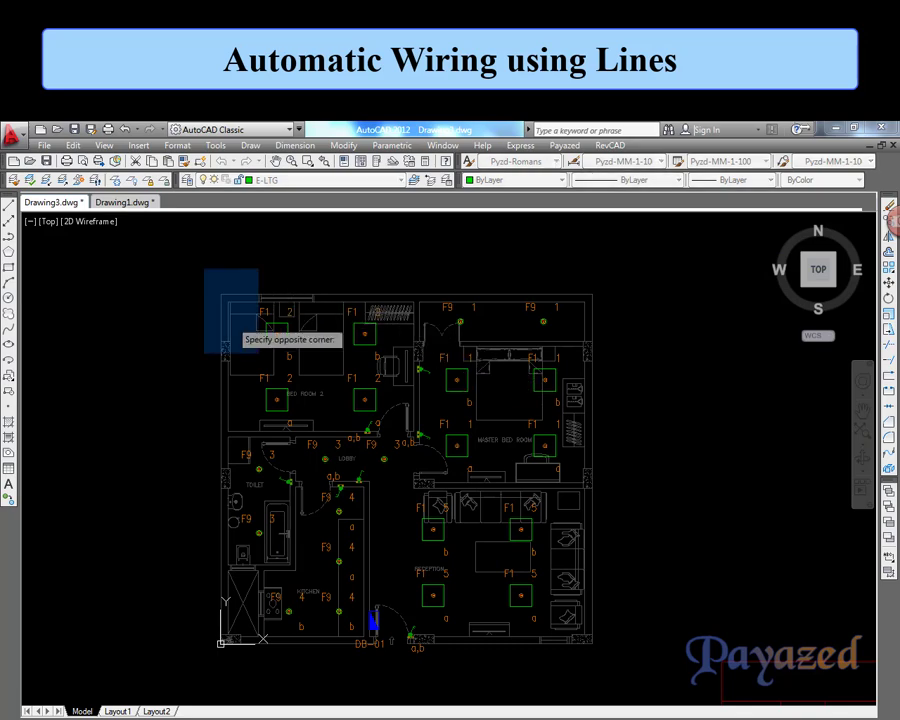
pyautogui.click(612, 660)
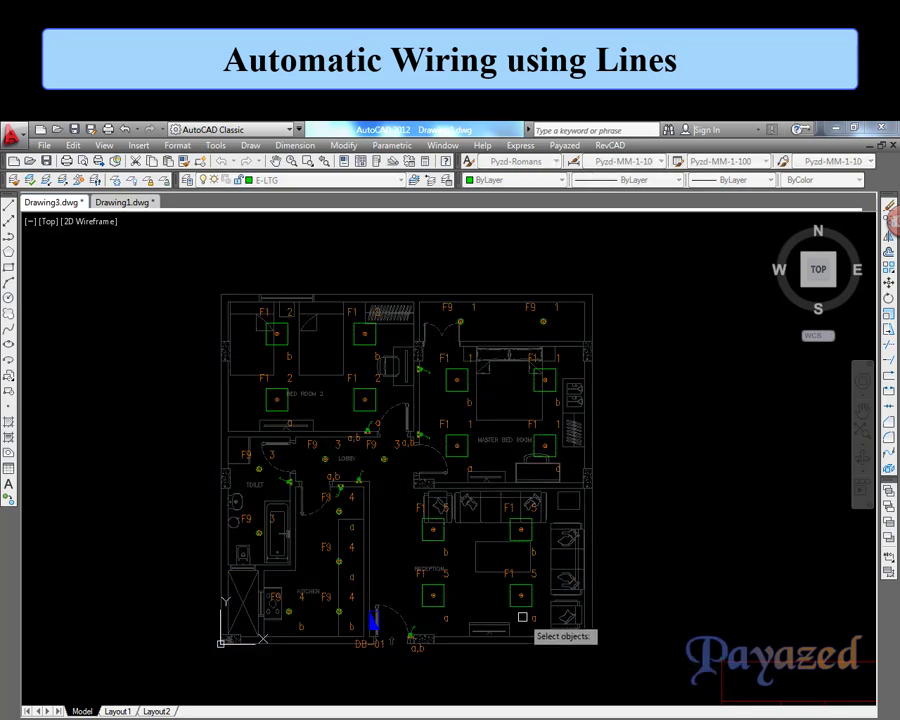
pyautogui.press('Return')
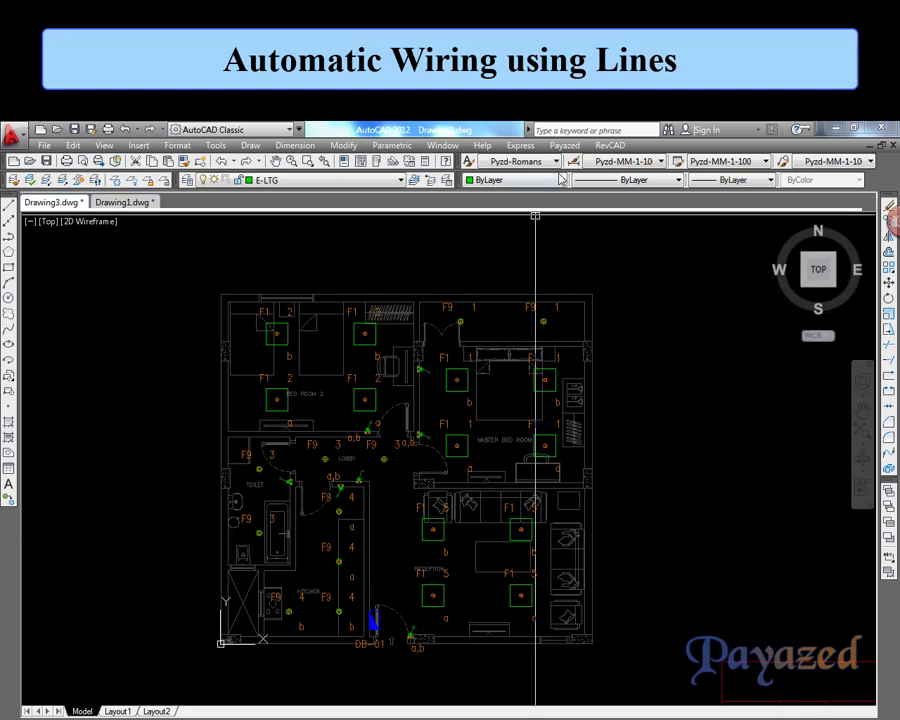
# - Connect the upper rooms' circuits back to panel DB-01 with straight home runs
pyautogui.click(608, 146)
pyautogui.moveTo(636, 225)
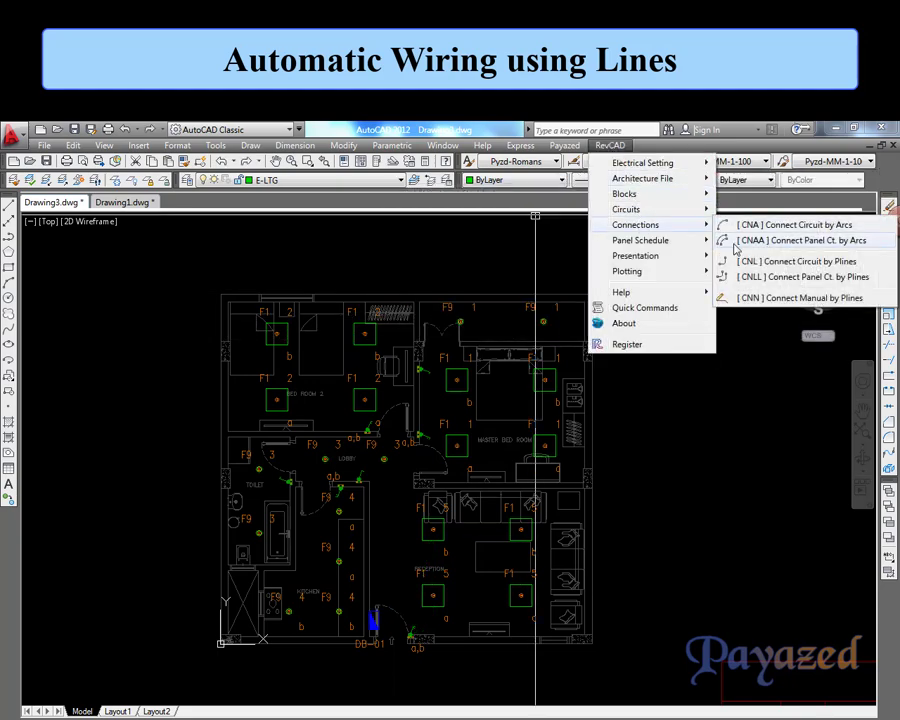
pyautogui.click(742, 284)
pyautogui.click(187, 267)
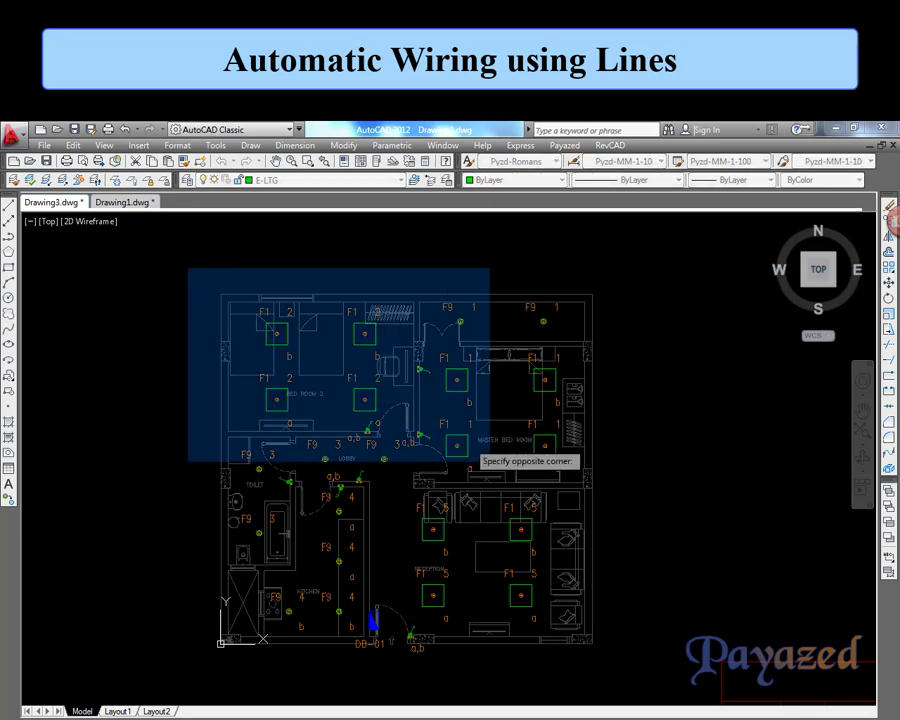
pyautogui.click(671, 660)
pyautogui.press('Return')
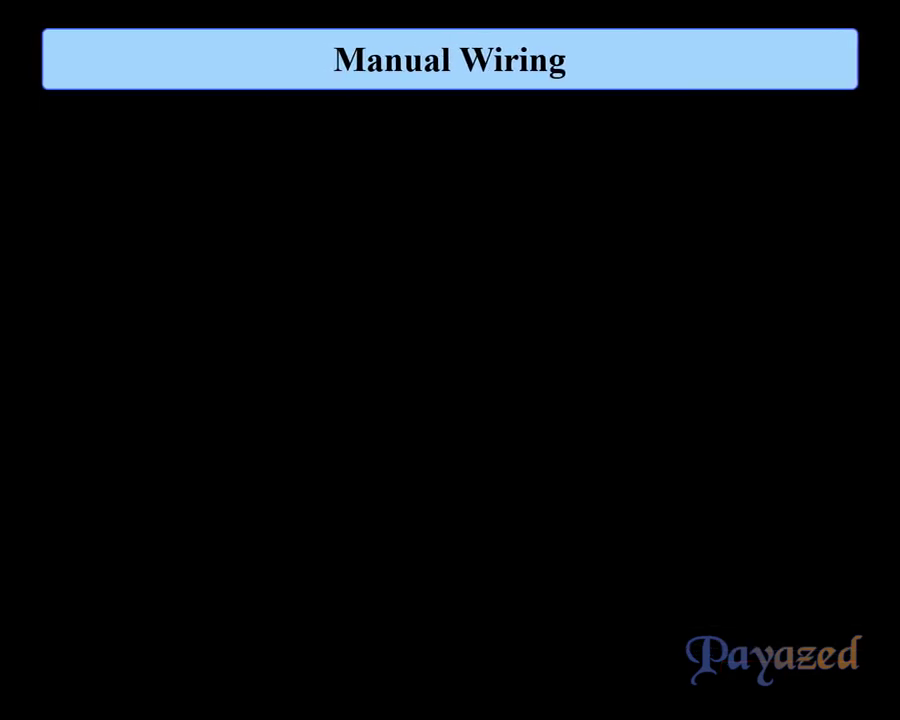
# - Start Connect Manual by Plines with X/Y diagonal settings kept at 150
pyautogui.click(608, 145)
pyautogui.moveTo(636, 225)
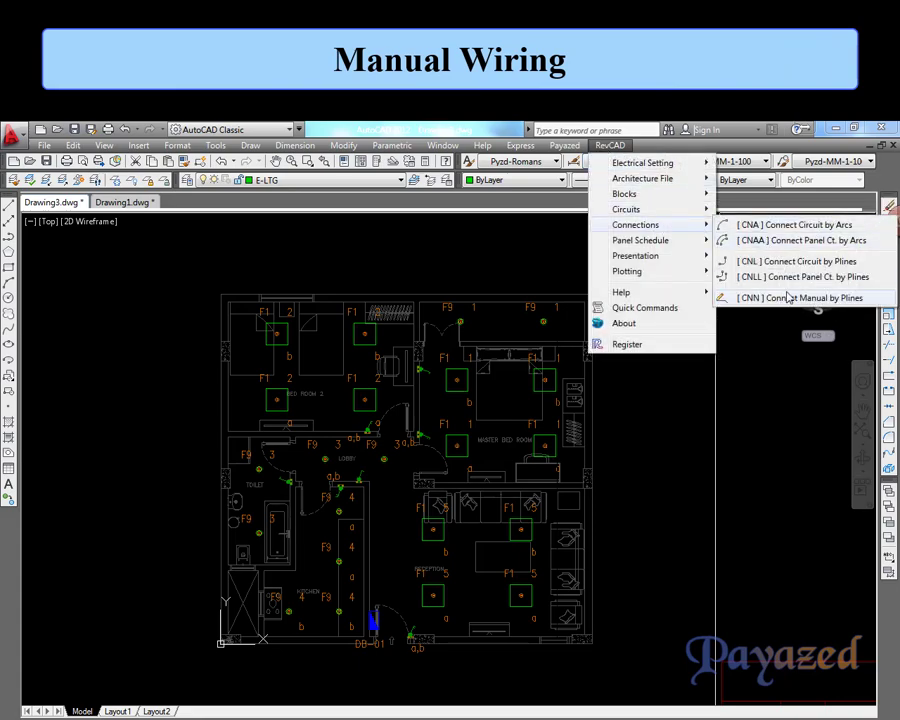
pyautogui.click(800, 298)
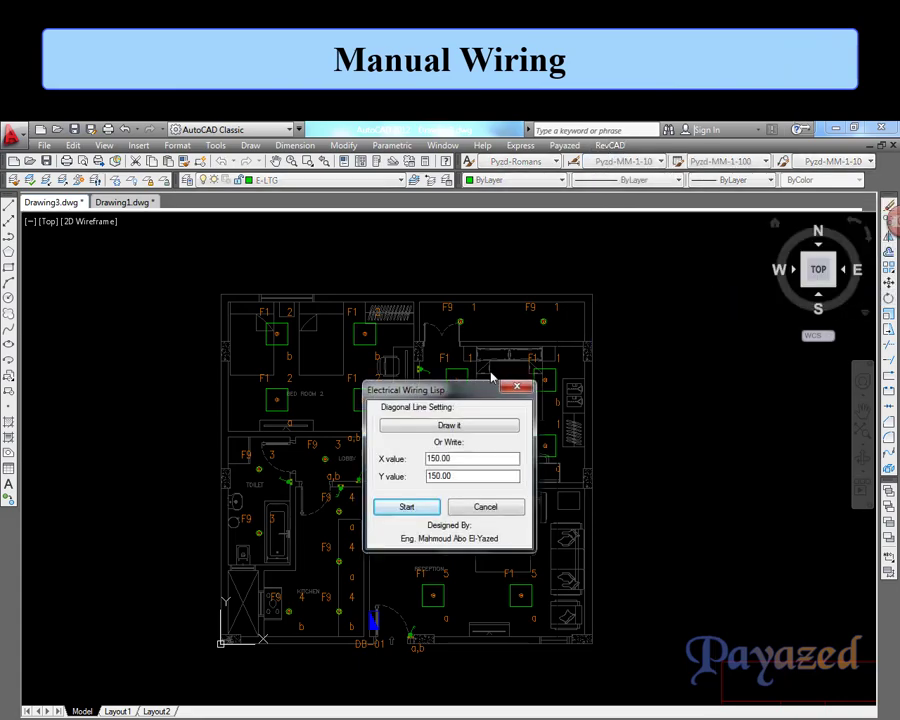
pyautogui.click(421, 509)
pyautogui.scroll(6, 484, 463)
pyautogui.scroll(-3, 550, 352)
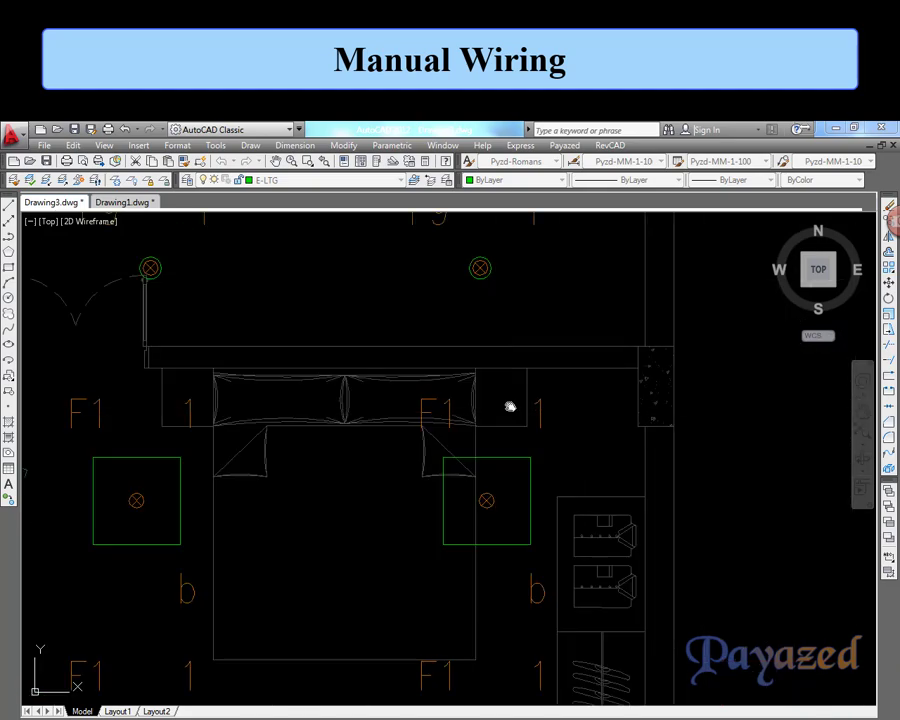
pyautogui.moveTo(510, 408)
pyautogui.mouseDown(button='middle')
pyautogui.moveTo(602, 410)
pyautogui.moveTo(606, 368)
pyautogui.mouseUp(button='middle')
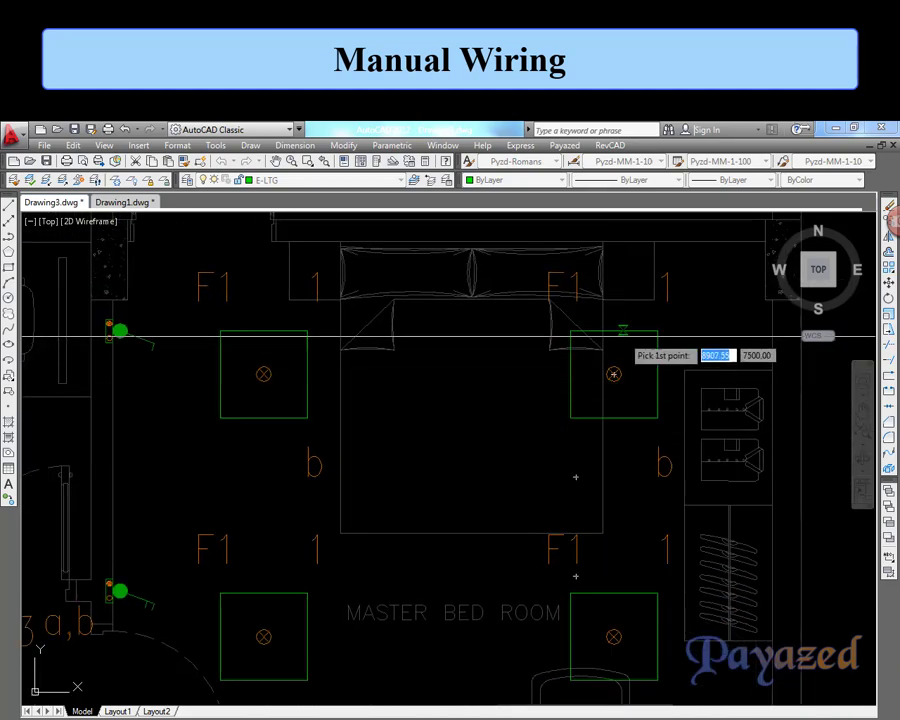
# - Draw a cut-corner wire looping around the four master bedroom F1 fixtures
pyautogui.click(613, 331)
pyautogui.click(600, 308)
pyautogui.click(285, 308)
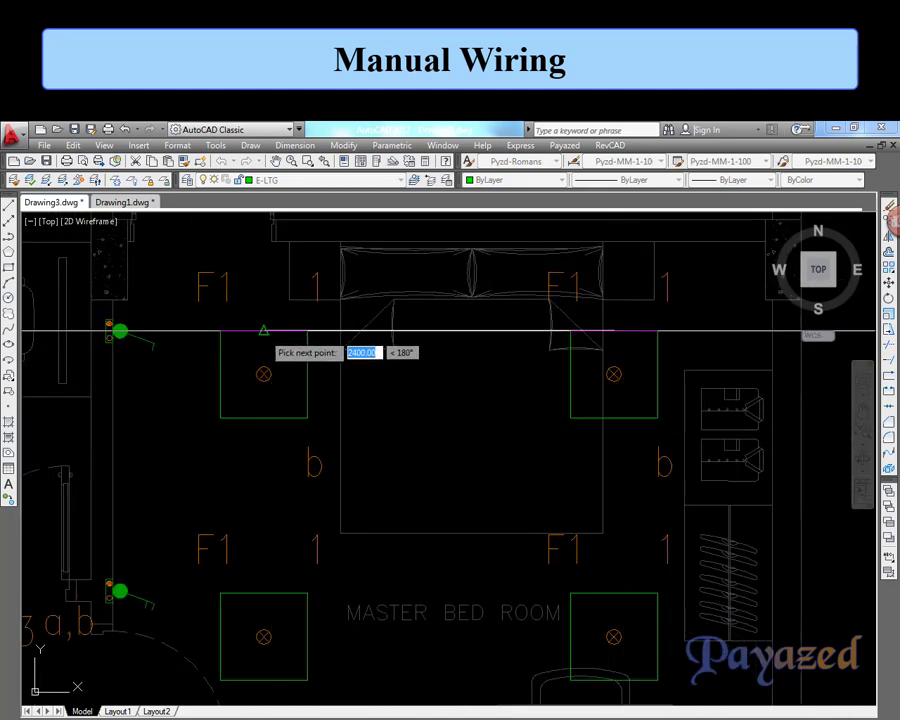
pyautogui.click(198, 394)
pyautogui.click(198, 621)
pyautogui.click(220, 634)
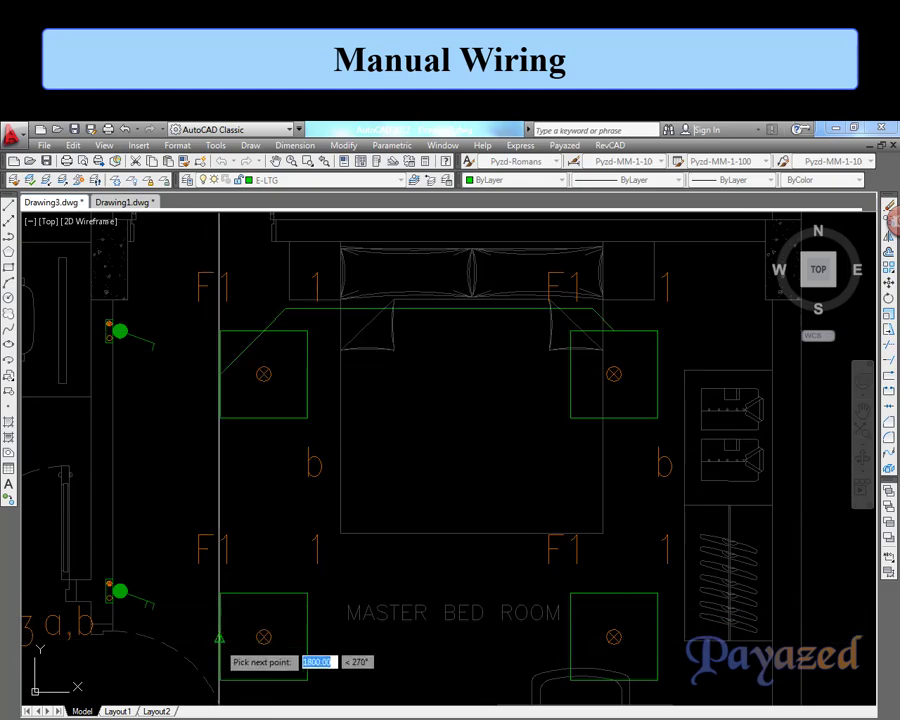
pyautogui.moveTo(348, 589)
pyautogui.mouseDown(button='middle')
pyautogui.moveTo(333, 565)
pyautogui.moveTo(330, 448)
pyautogui.mouseUp(button='middle')
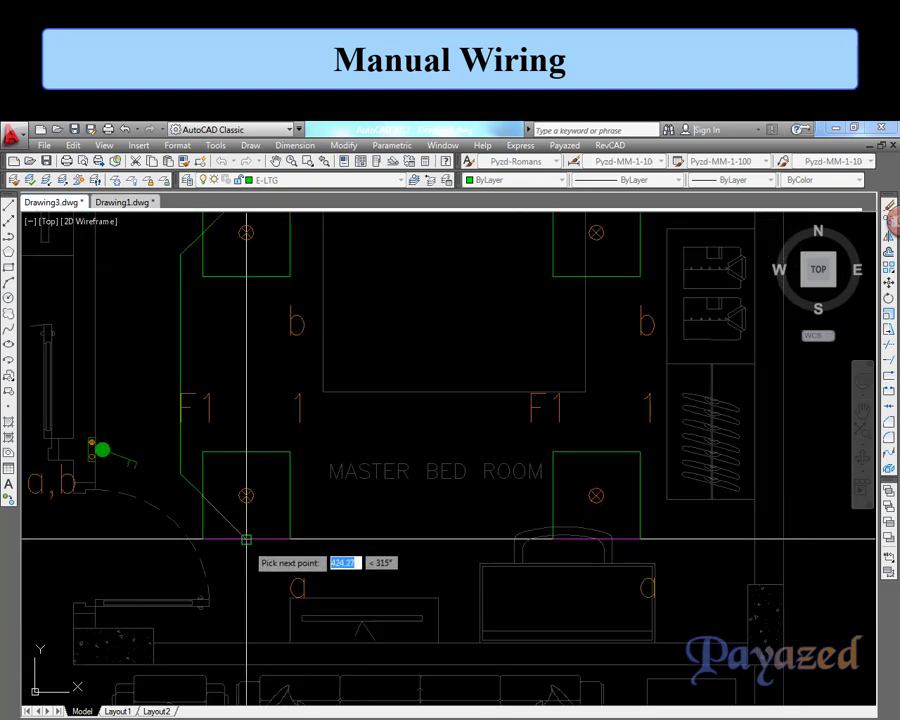
pyautogui.click(597, 538)
pyautogui.press('Return')
pyautogui.scroll(-3, 537, 513)
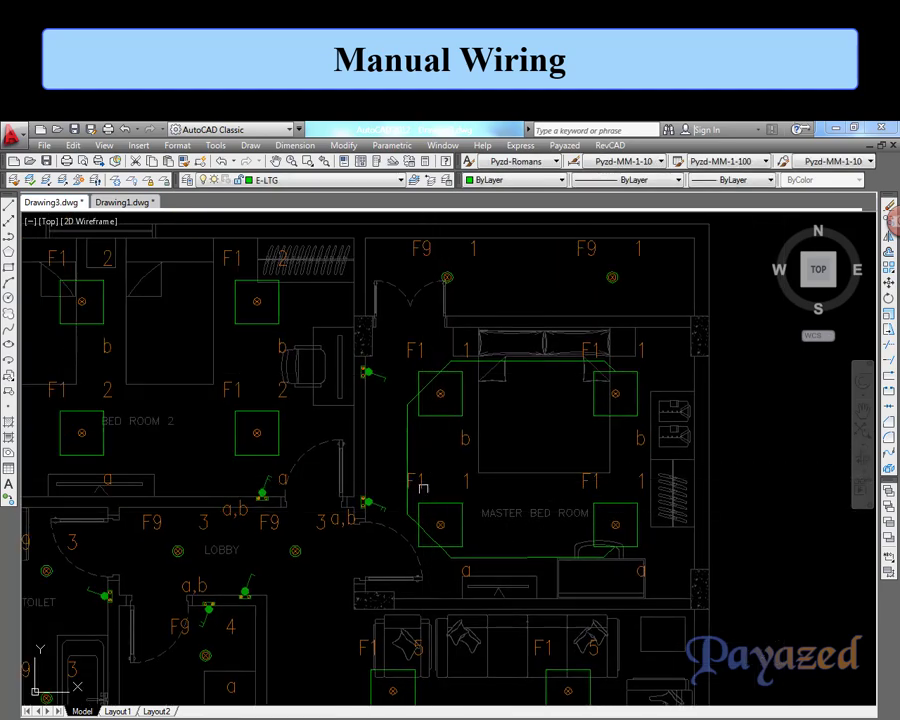
# - Start another manual wire at the master bedroom switch
pyautogui.scroll(2, 385, 505)
pyautogui.scroll(1, 385, 510)
pyautogui.scroll(2, 392, 540)
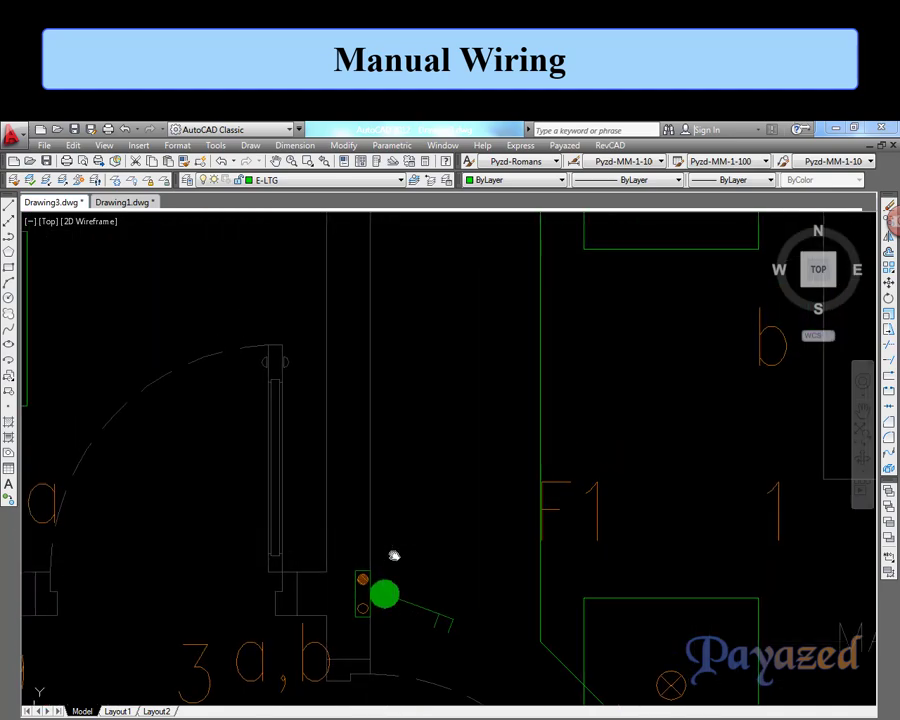
pyautogui.press('Return')
pyautogui.press('Return')
pyautogui.scroll(2, 370, 590)
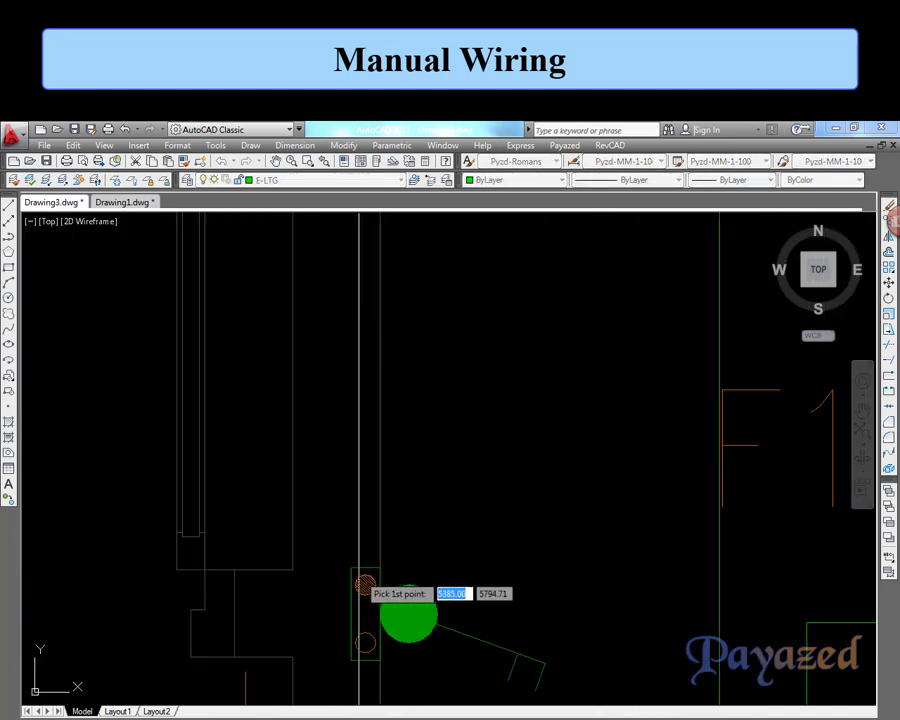
pyautogui.scroll(2, 372, 590)
pyautogui.click(400, 648)
pyautogui.scroll(-3, 400, 620)
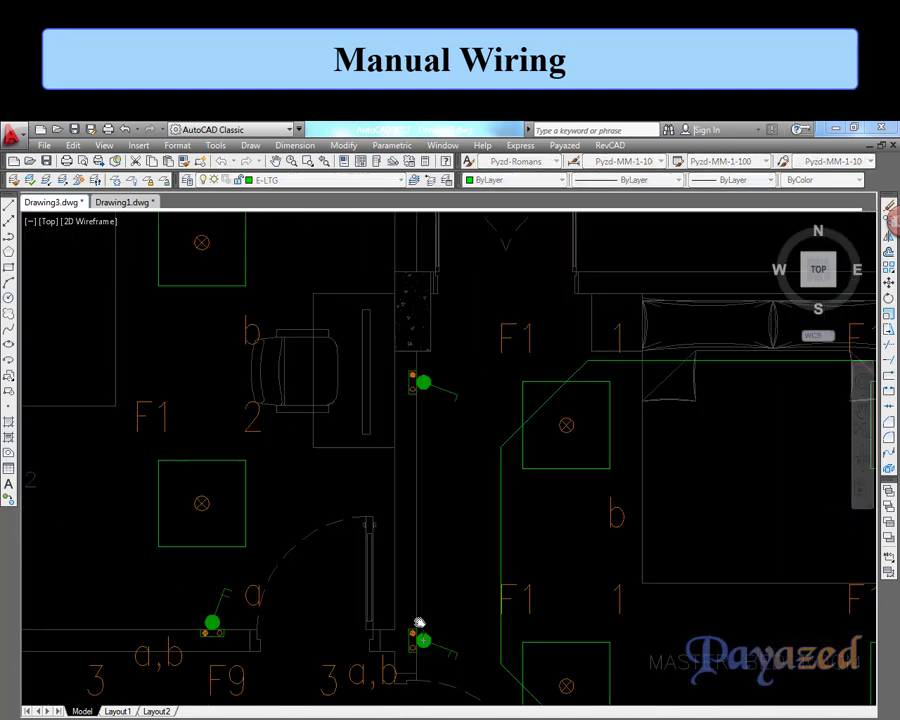
pyautogui.scroll(-2, 416, 503)
pyautogui.scroll(4, 380, 560)
pyautogui.scroll(2, 370, 445)
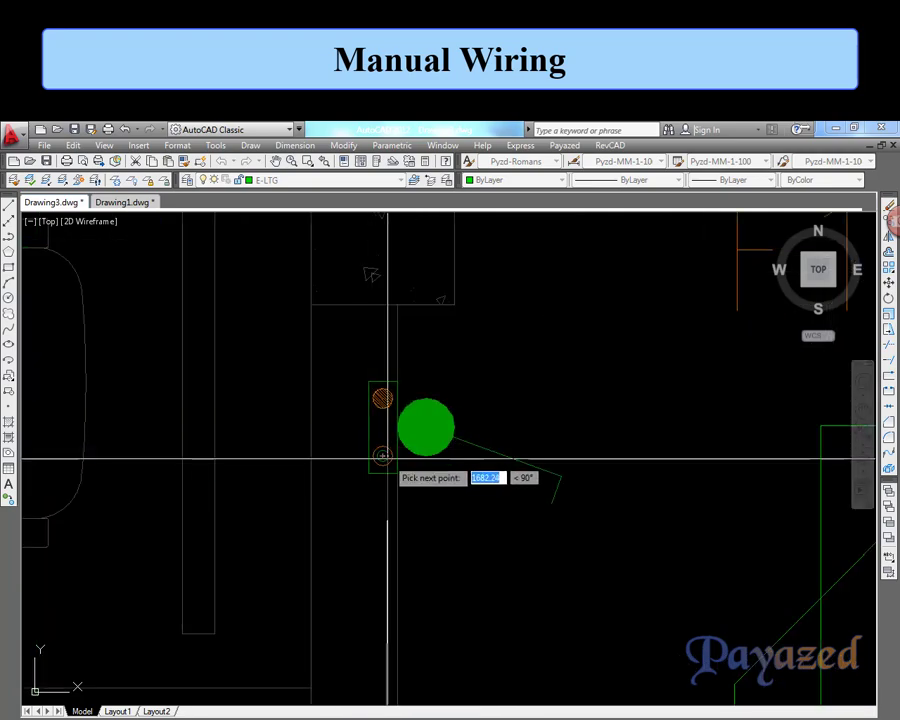
pyautogui.scroll(-3, 400, 440)
pyautogui.scroll(-2, 455, 400)
pyautogui.scroll(1, 470, 378)
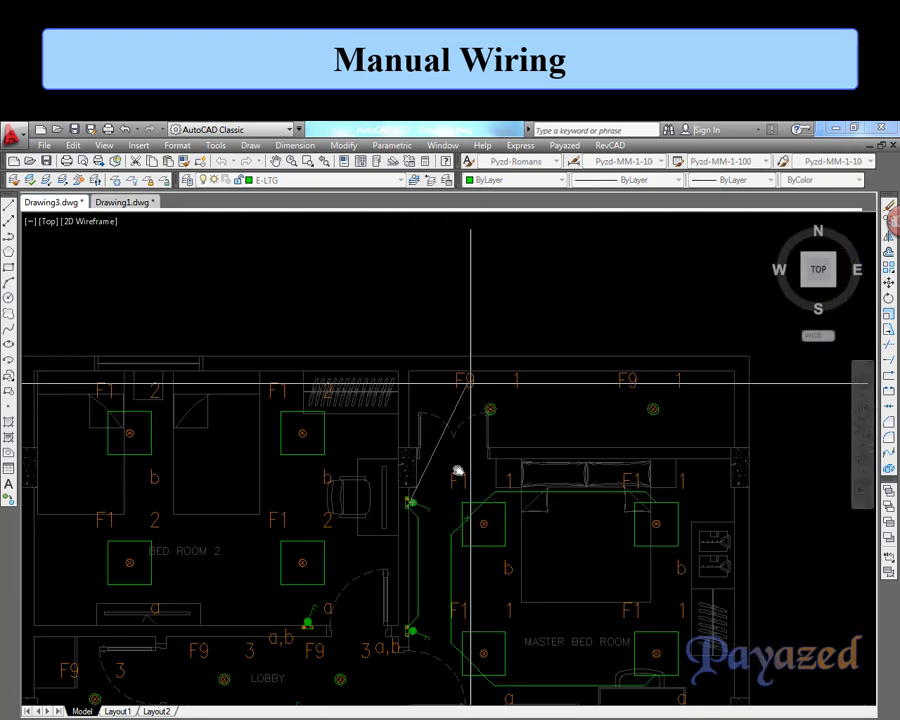
pyautogui.scroll(2, 460, 450)
pyautogui.scroll(2, 410, 505)
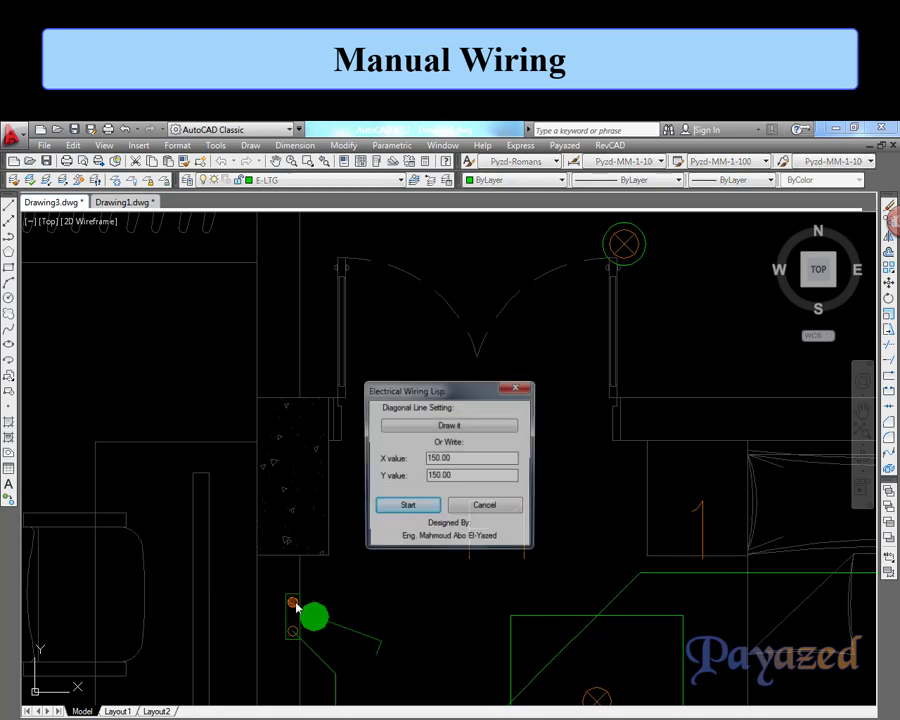
# - Run the diagonal wire from the door switch up to the ceiling light outlet
pyautogui.press('Return')
pyautogui.scroll(5, 362, 614)
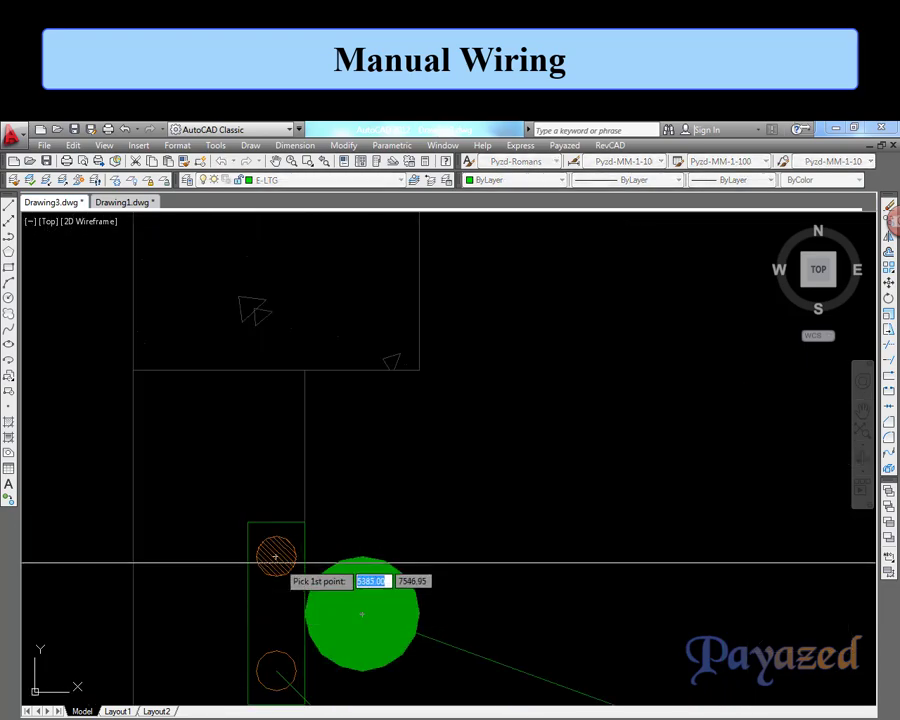
pyautogui.click(305, 609)
pyautogui.scroll(-5, 404, 485)
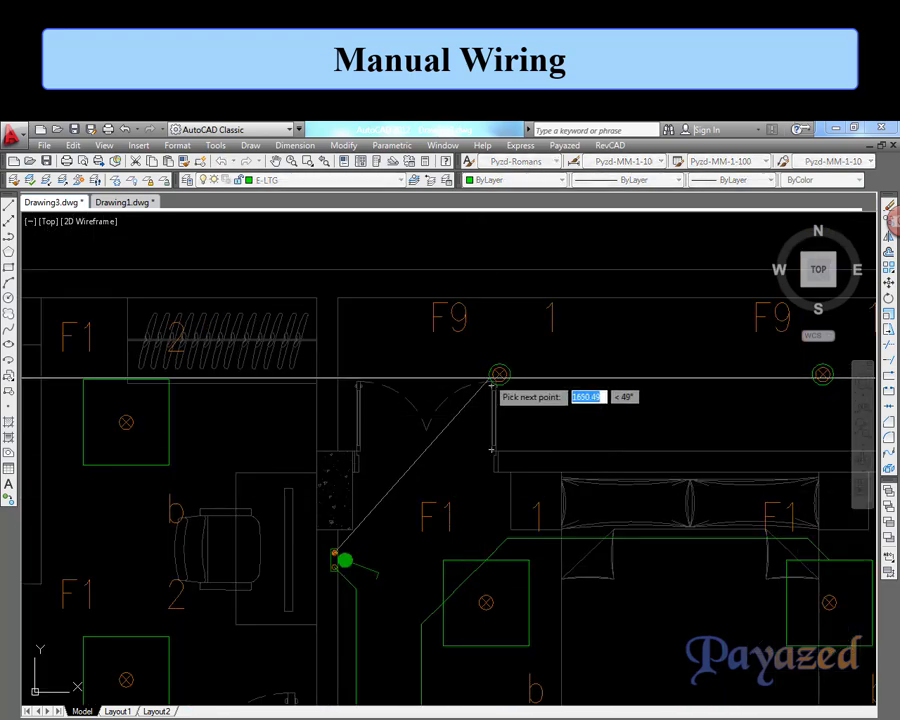
pyautogui.scroll(5, 492, 376)
pyautogui.click(514, 362)
pyautogui.scroll(-5, 514, 362)
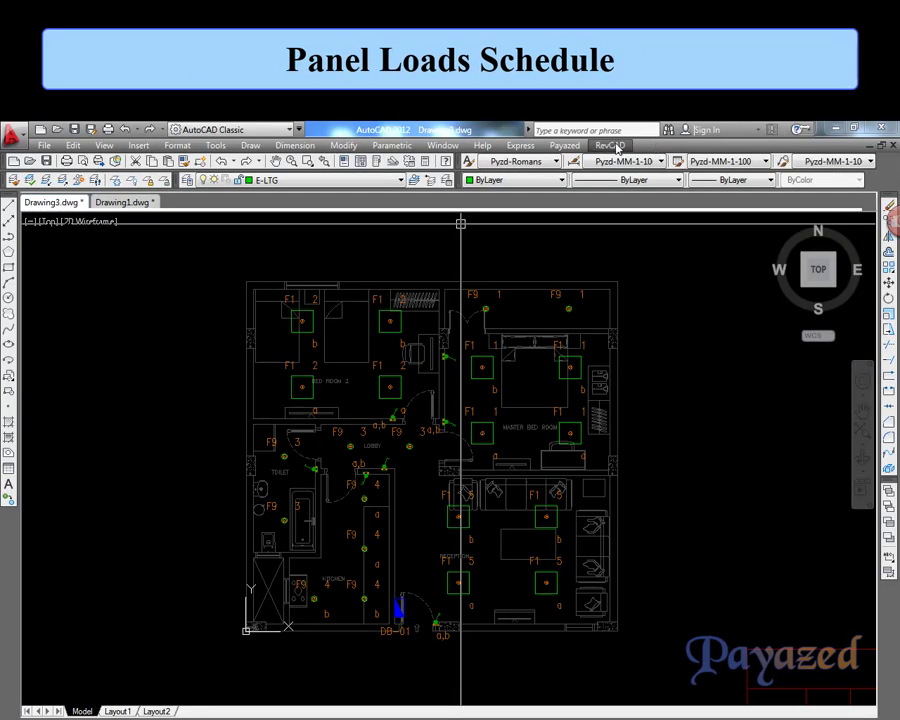
# - Create the DB-01 panel schedule with [SCH] from a window selection of the whole plan
pyautogui.click(609, 145)
pyautogui.click(752, 241)
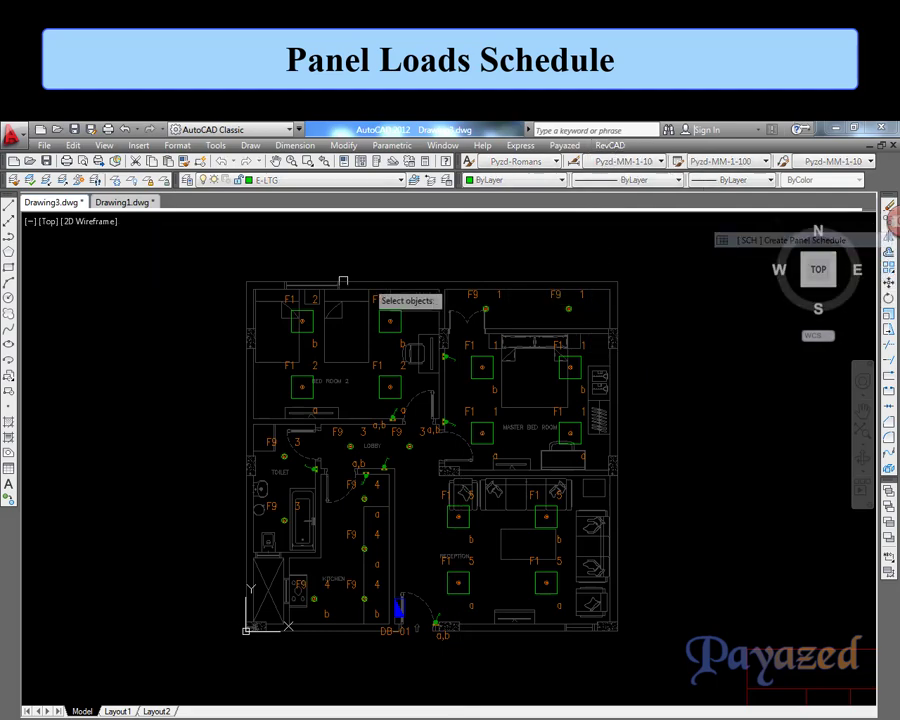
pyautogui.click(217, 259)
pyautogui.click(666, 656)
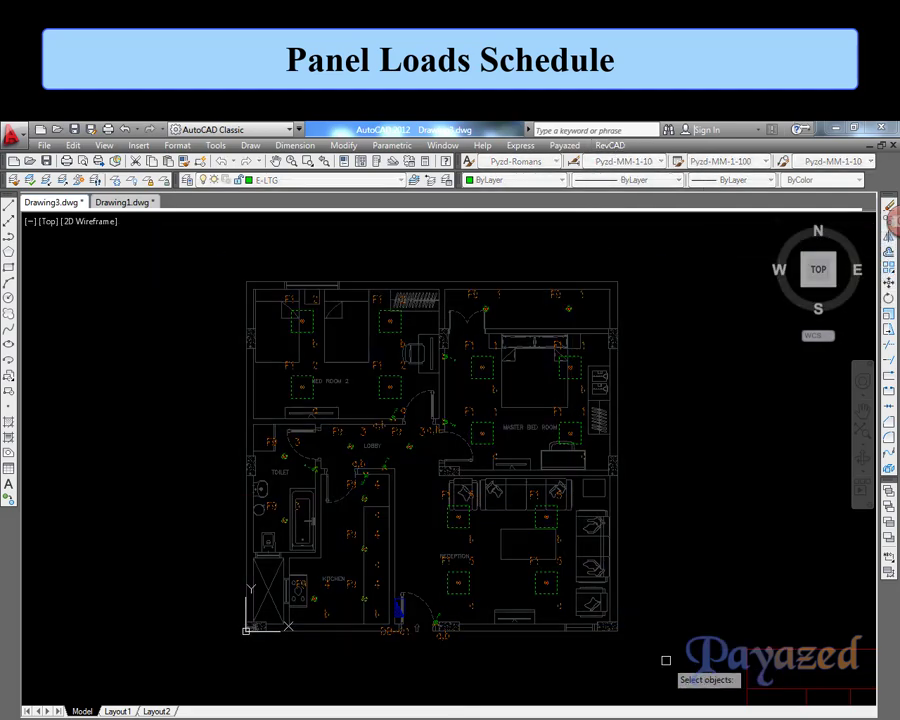
pyautogui.press('Return')
pyautogui.click(400, 607)
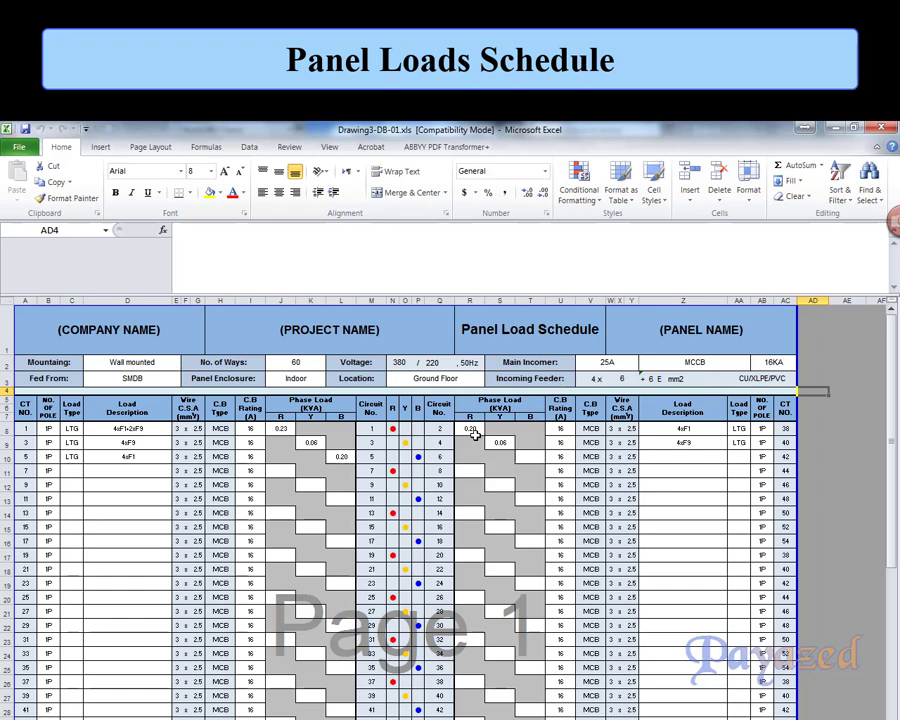
pyautogui.click(155, 429)
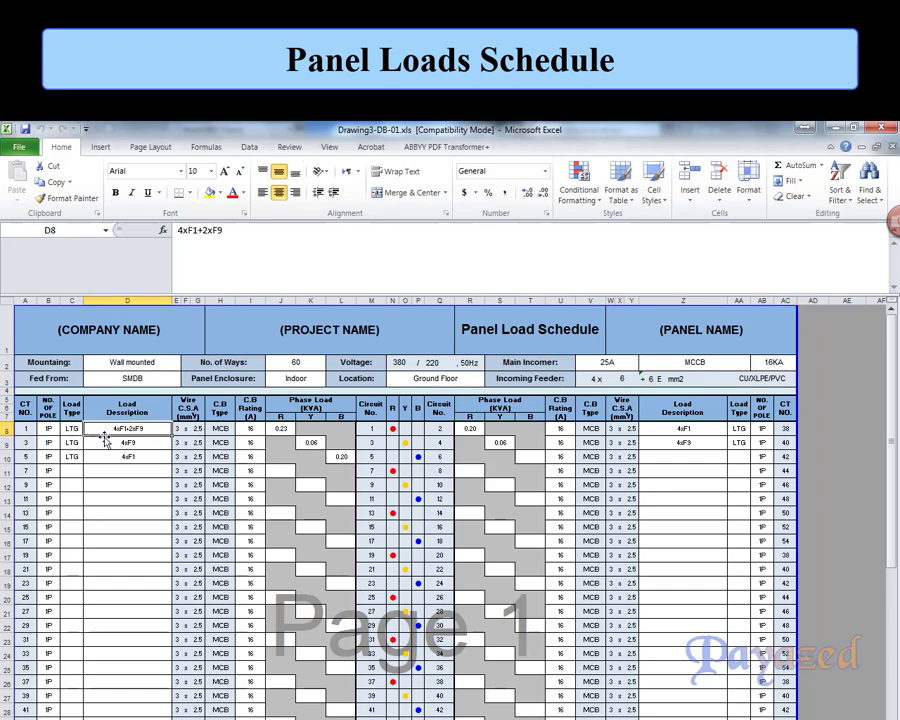
pyautogui.click(108, 442)
pyautogui.click(170, 456)
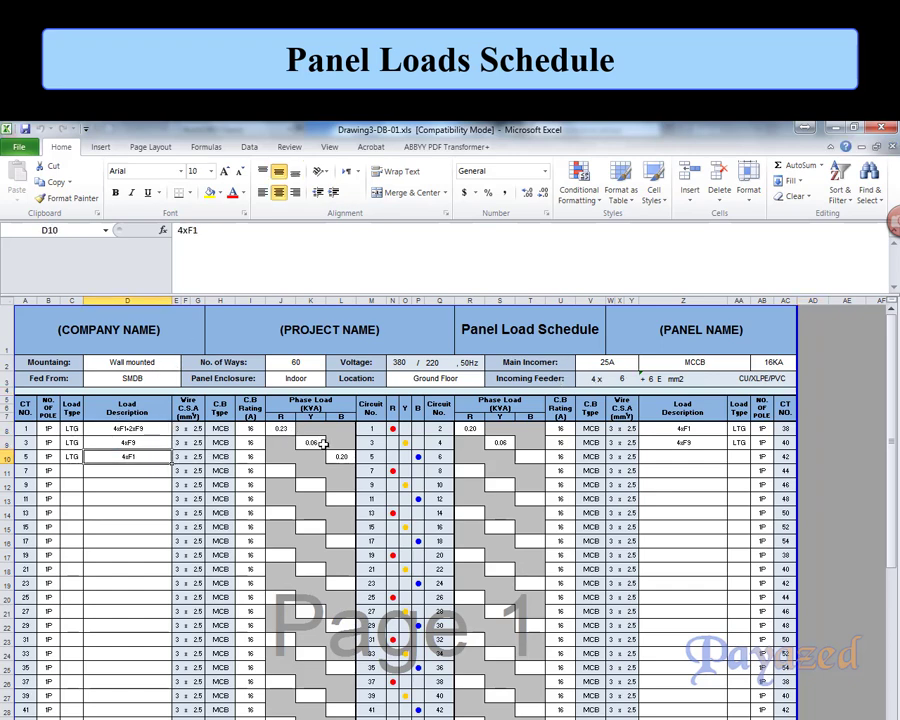
pyautogui.click(706, 442)
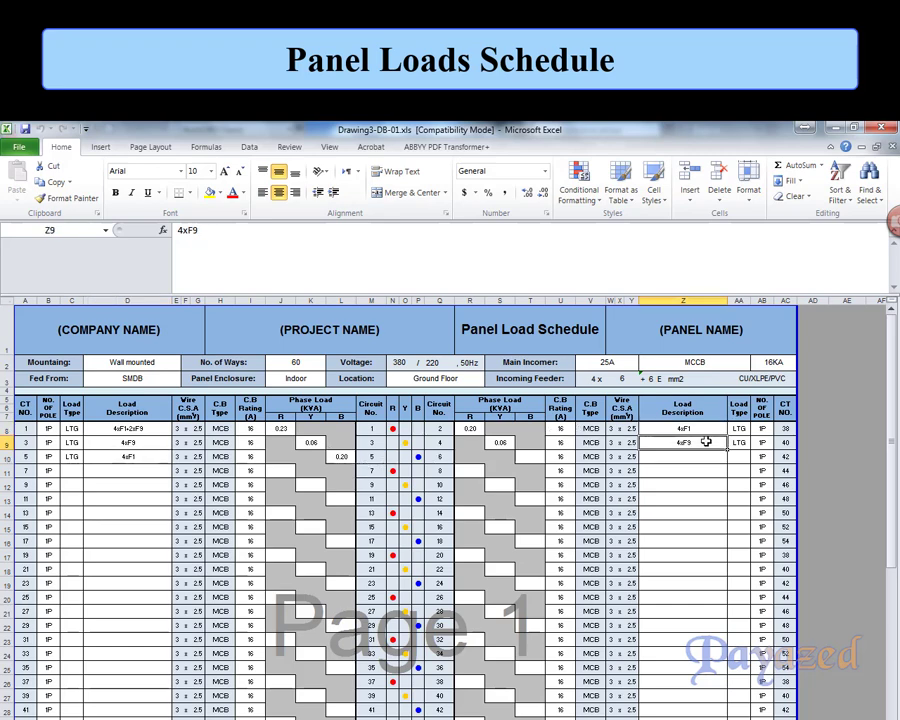
pyautogui.click(482, 428)
pyautogui.click(500, 442)
pyautogui.scroll(-4, 556, 452)
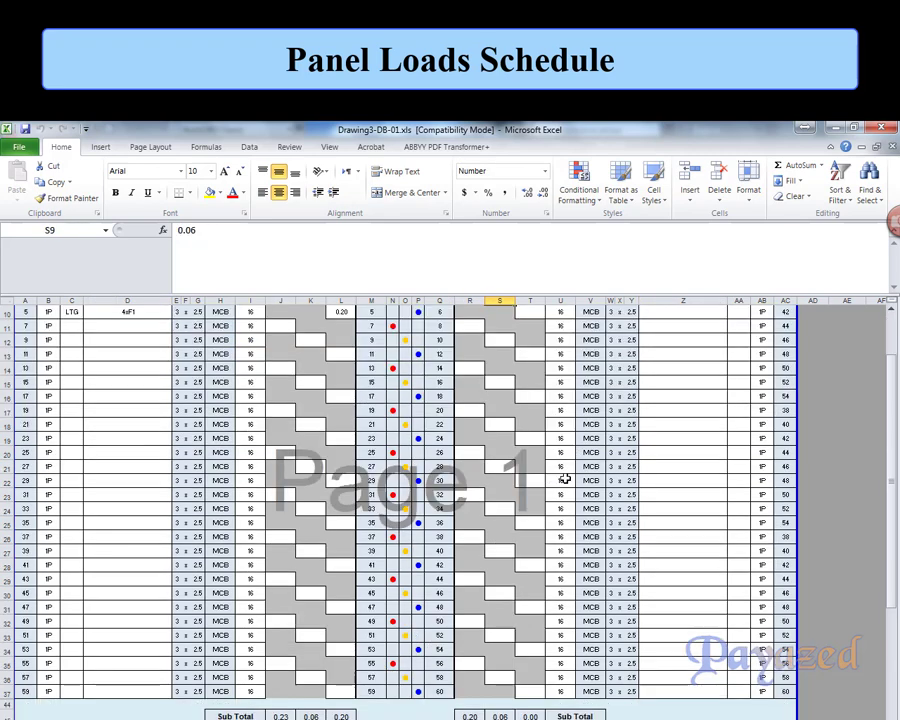
pyautogui.scroll(-1, 583, 478)
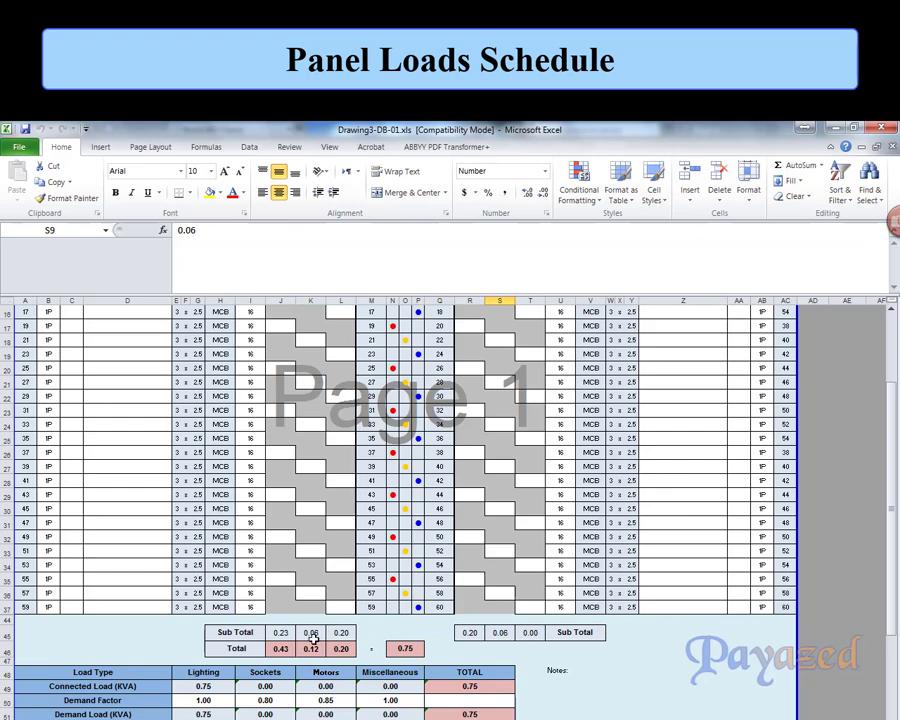
# - Close Excel and rebalance DB-01 twice, swapping CT 3 for CT 5 to reach 11.54% imbalance
pyautogui.click(876, 133)
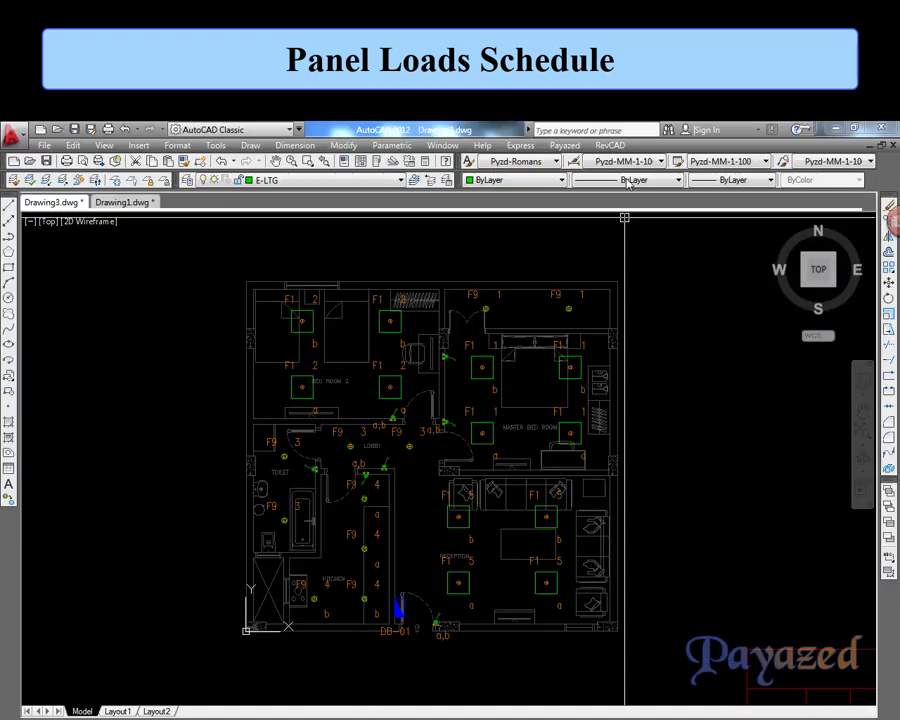
pyautogui.click(612, 146)
pyautogui.moveTo(641, 240)
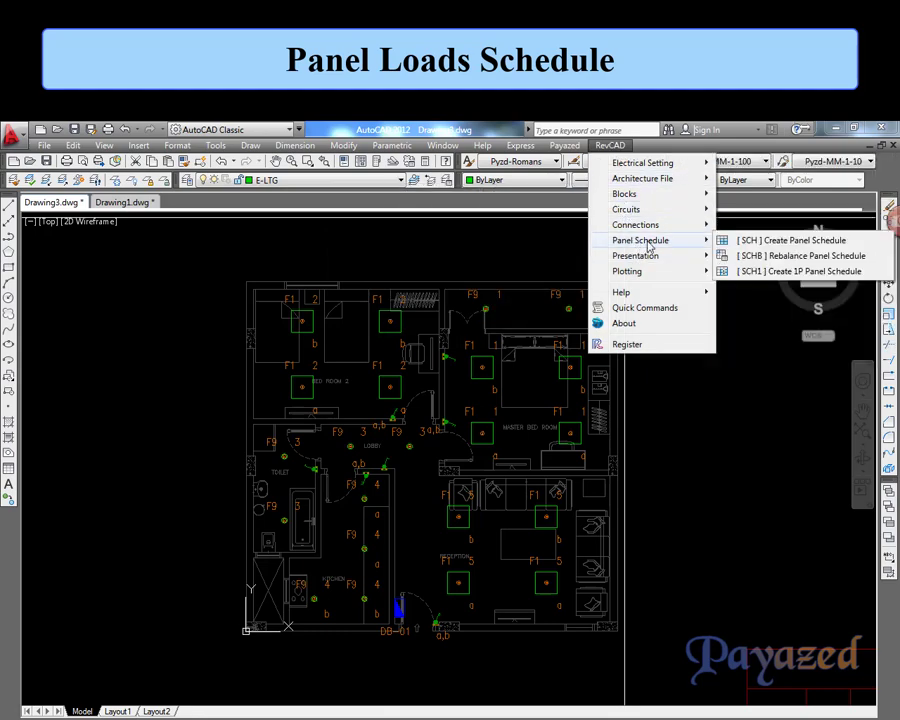
pyautogui.click(750, 258)
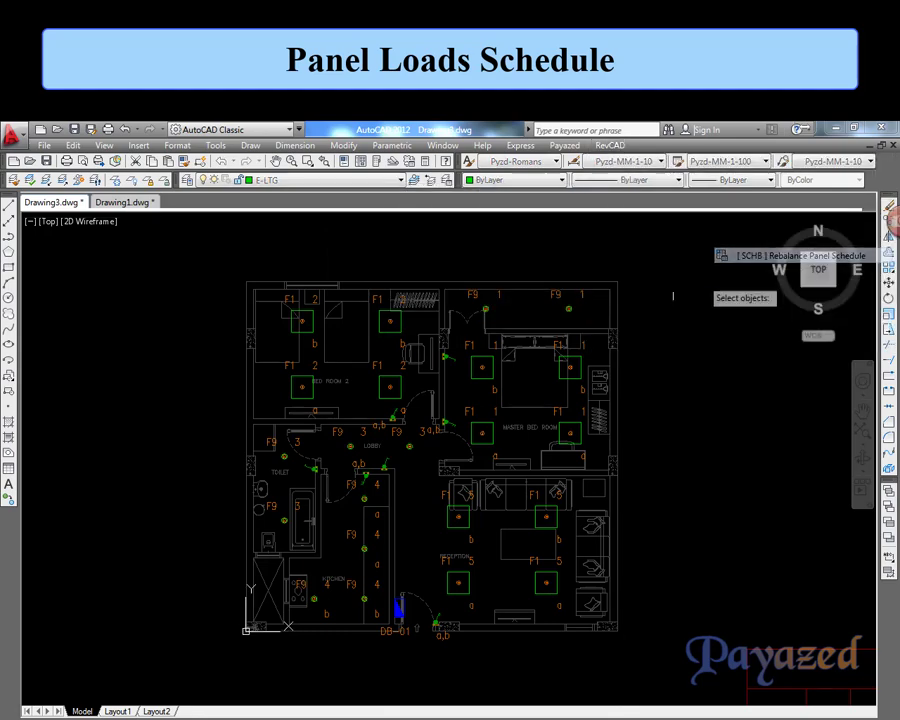
pyautogui.click(228, 259)
pyautogui.click(677, 671)
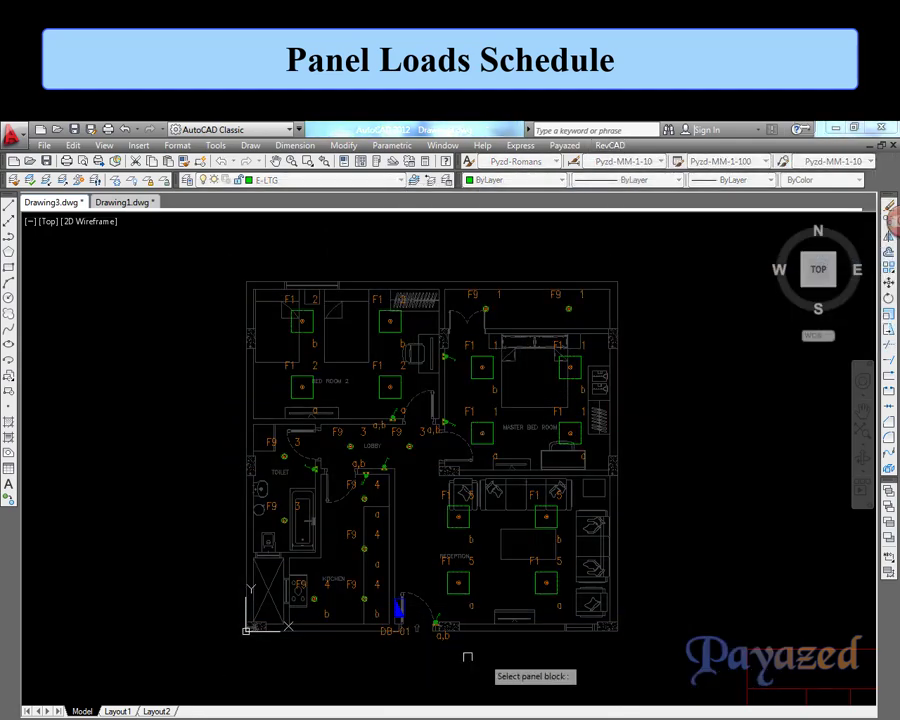
pyautogui.click(398, 609)
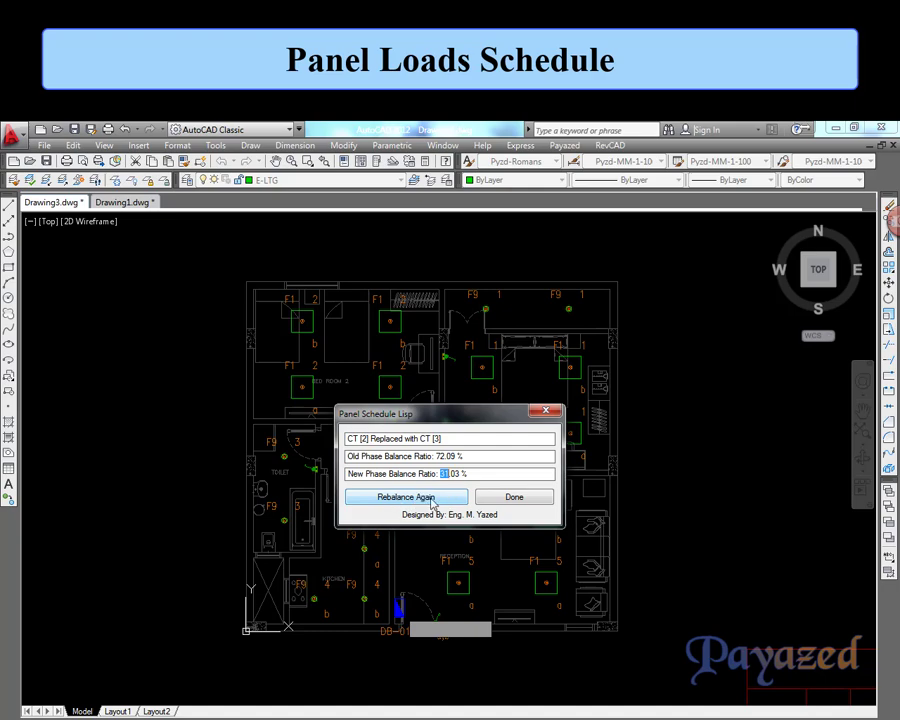
pyautogui.click(432, 501)
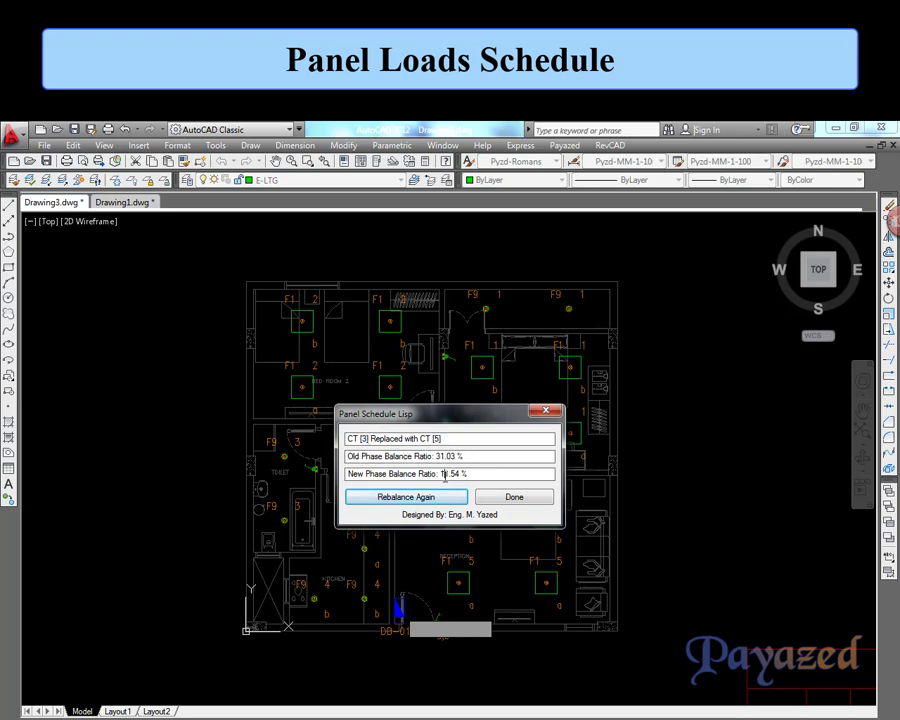
pyautogui.click(512, 498)
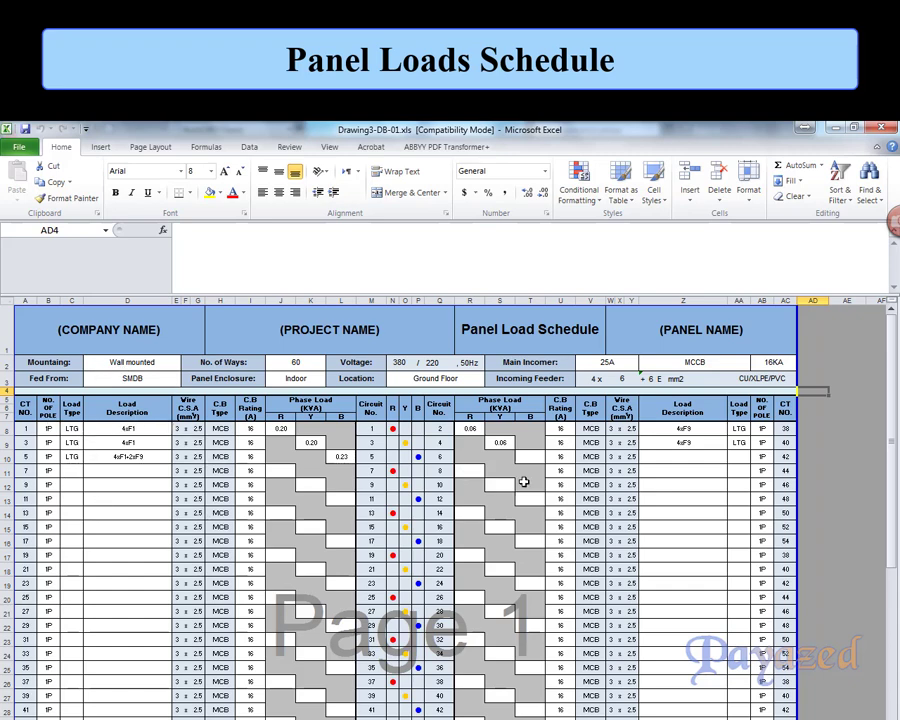
# - Scroll the DB-01 schedule down to the sub-total and demand load tables
pyautogui.scroll(-7, 659, 465)
pyautogui.scroll(-1, 211, 575)
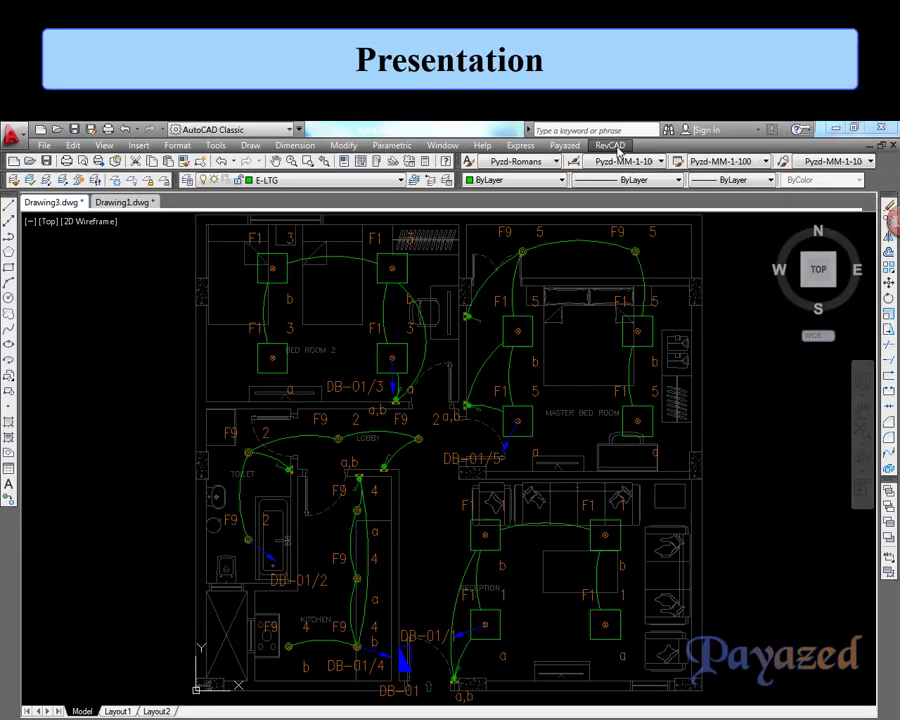
# - Resize the plan's circuit tags, switch letters and labels to height 200, rotation 0, colour unchanged
pyautogui.click(614, 146)
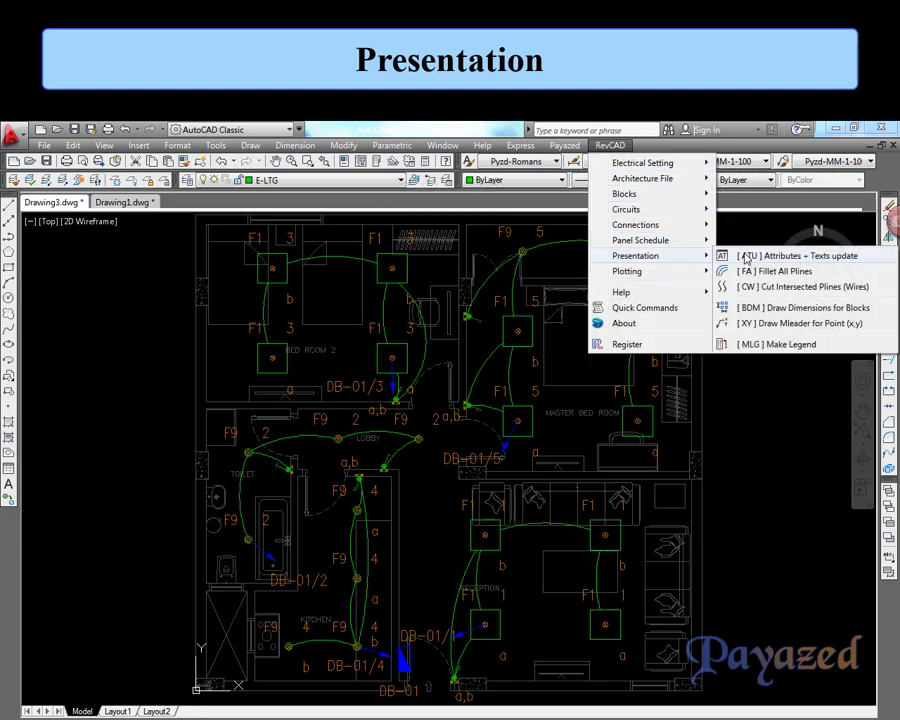
pyautogui.click(750, 258)
pyautogui.scroll(-3, 380, 380)
pyautogui.click(255, 263)
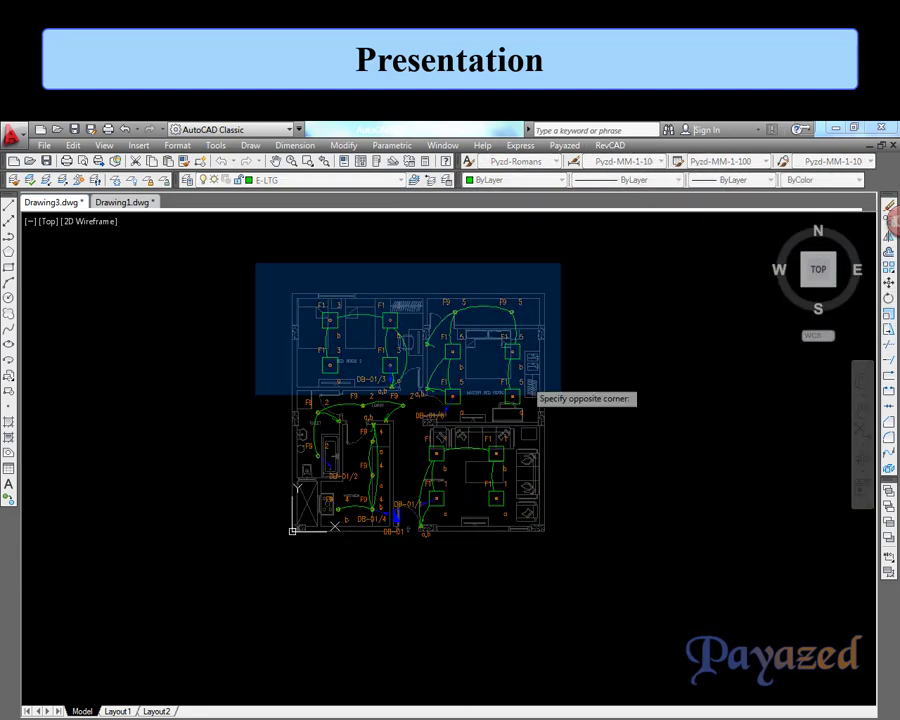
pyautogui.click(603, 578)
pyautogui.press('Return')
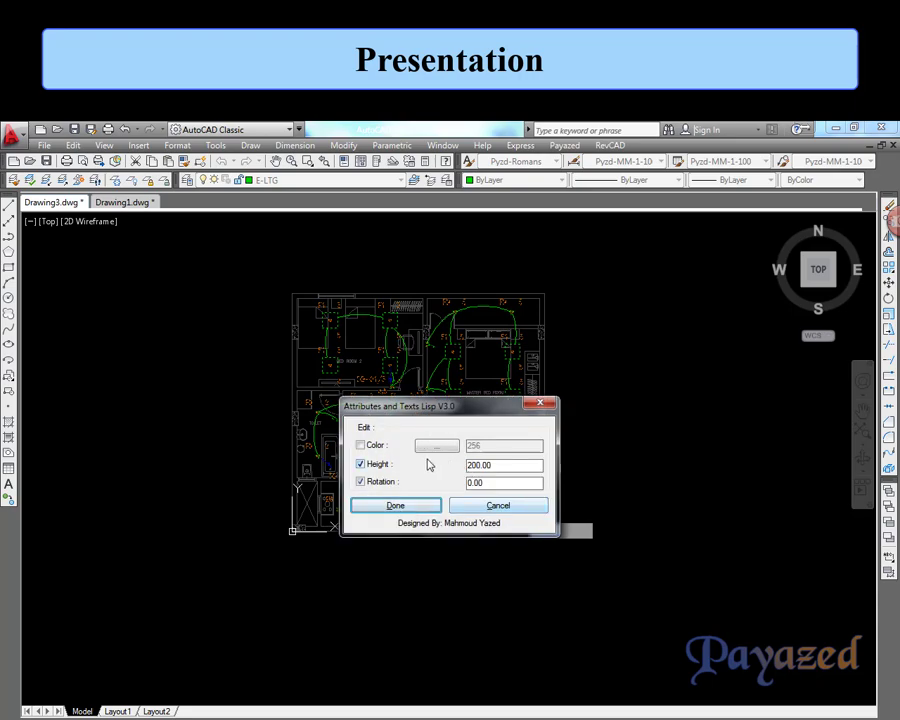
pyautogui.click(376, 448)
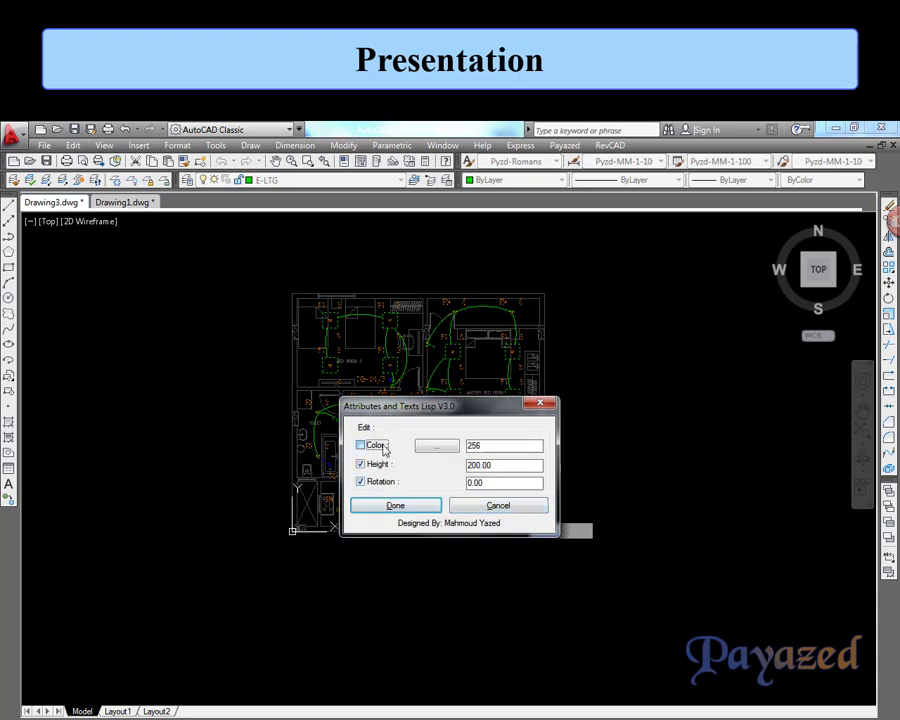
pyautogui.click(437, 445)
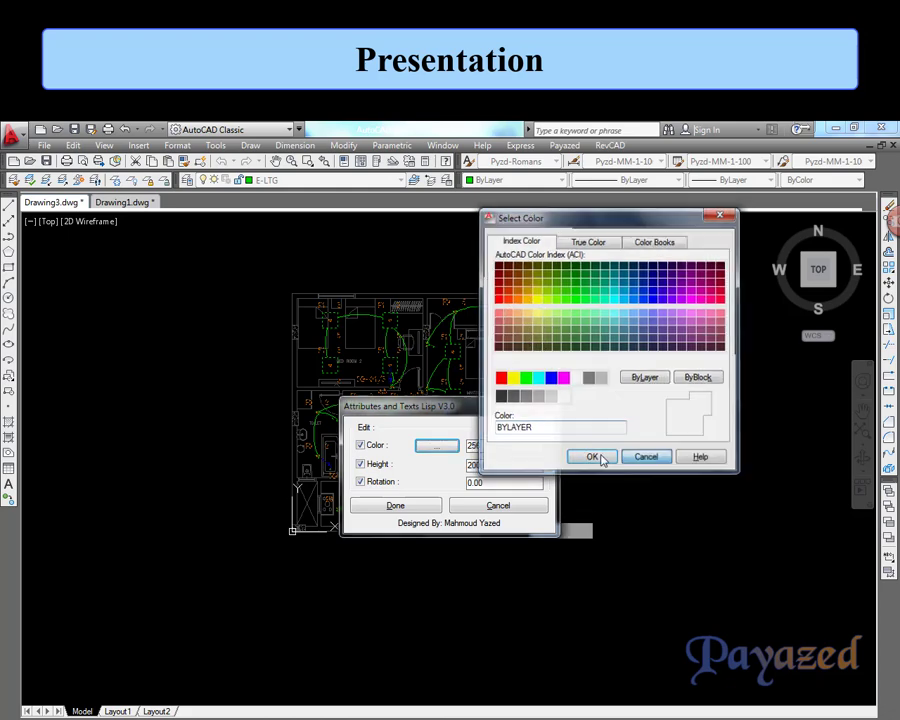
pyautogui.click(591, 457)
pyautogui.click(361, 445)
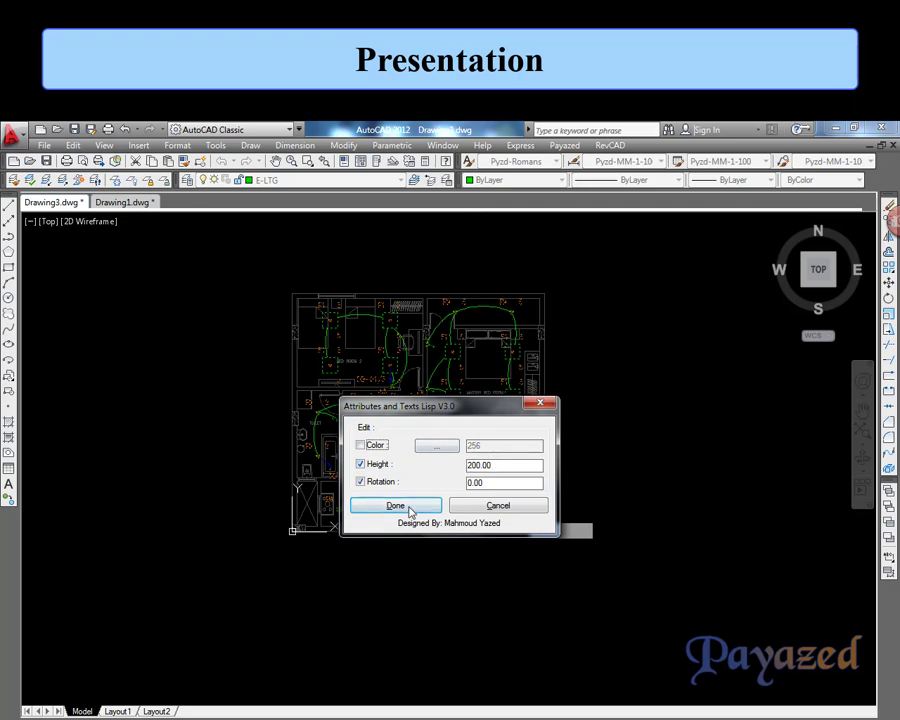
pyautogui.click(396, 505)
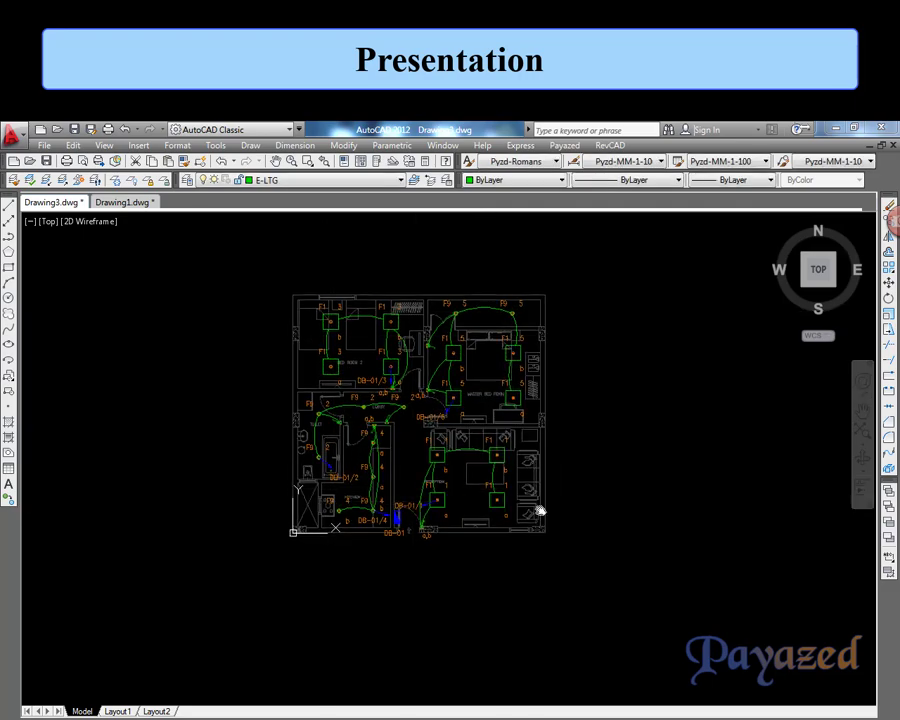
# - Fillet the wires around the right fixture group with a radius of 100
pyautogui.scroll(3, 582, 418)
pyautogui.click(603, 145)
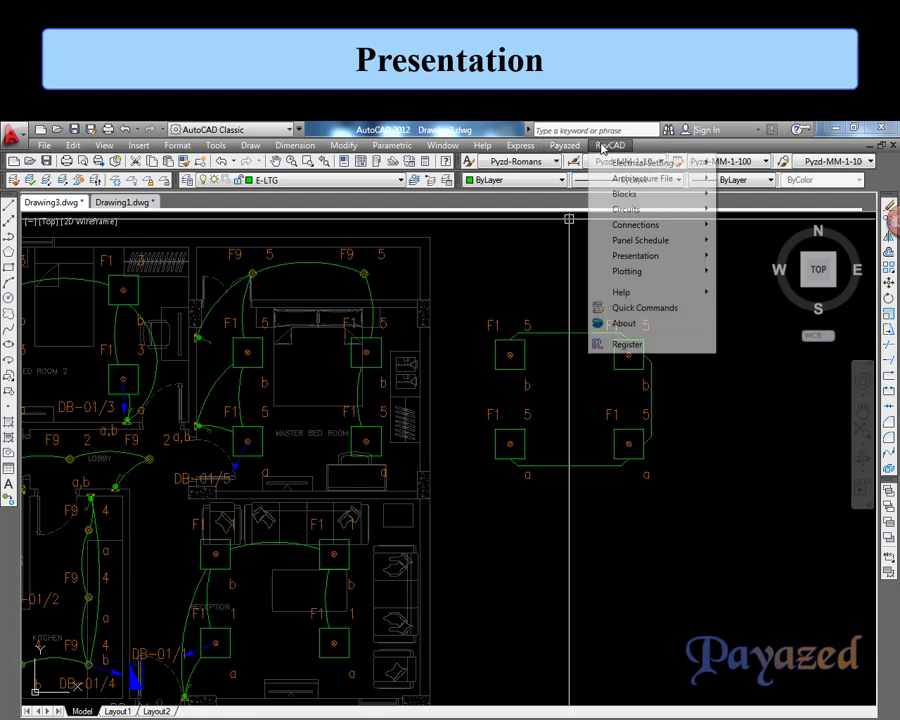
pyautogui.moveTo(636, 256)
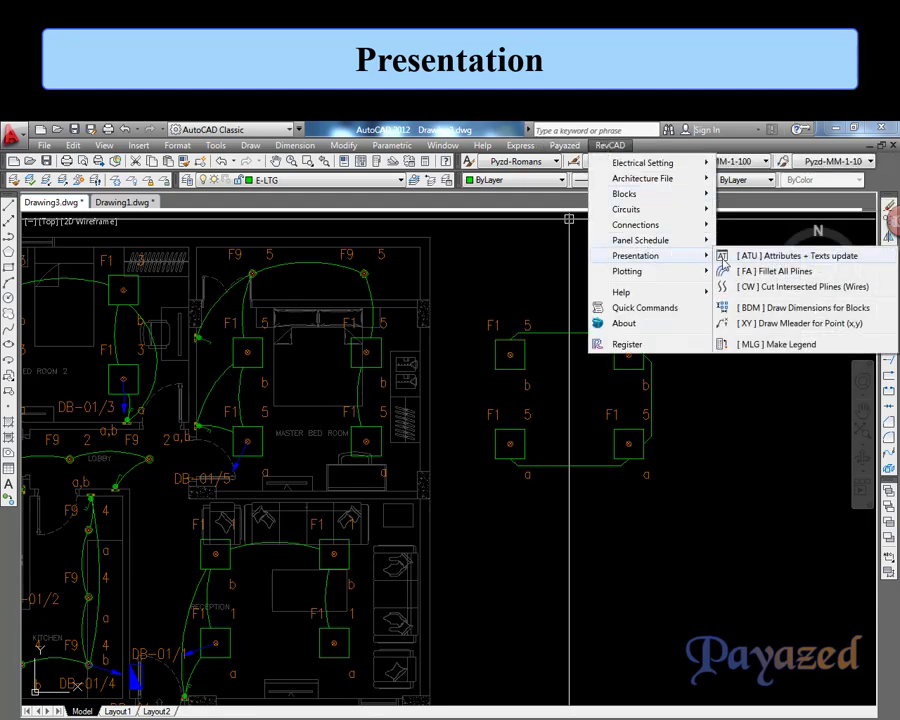
pyautogui.click(775, 271)
pyautogui.click(470, 281)
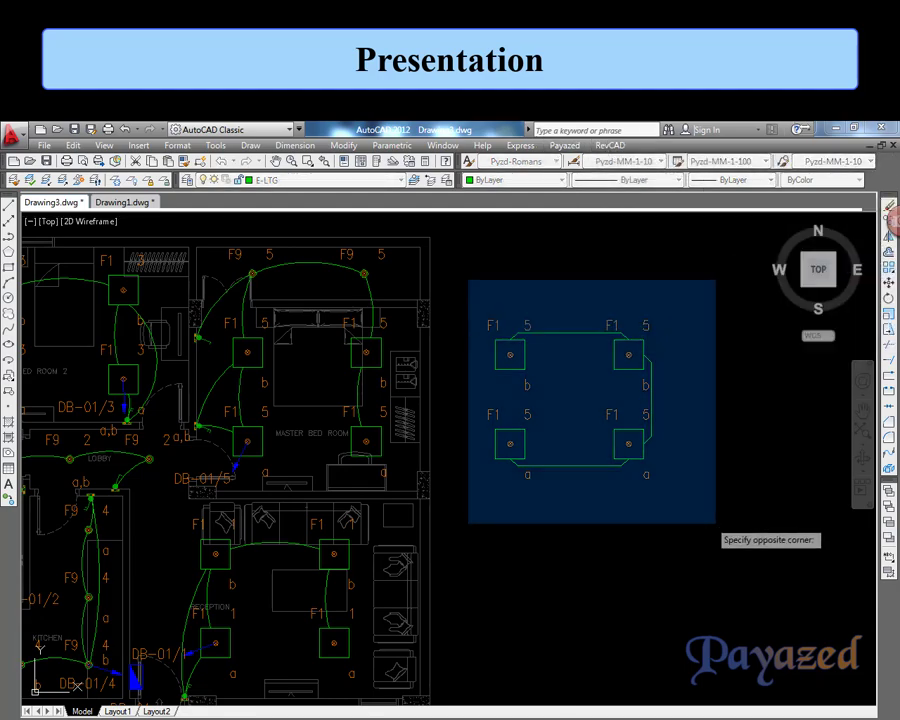
pyautogui.click(715, 538)
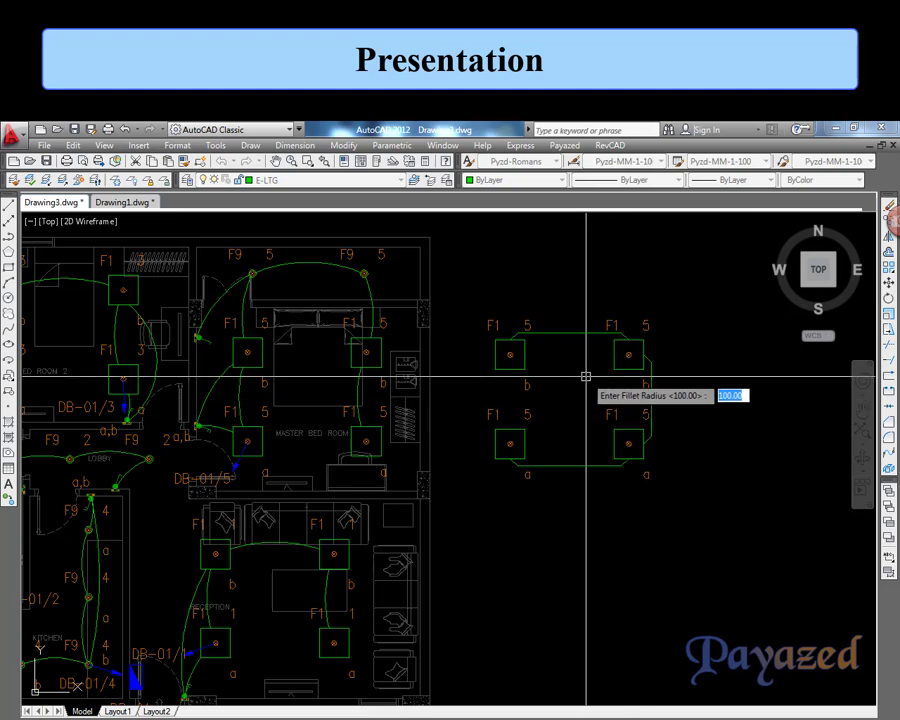
pyautogui.press('Return')
# - Inspect the rounded wire corners around the four F1 test fixtures
pyautogui.scroll(3, 566, 422)
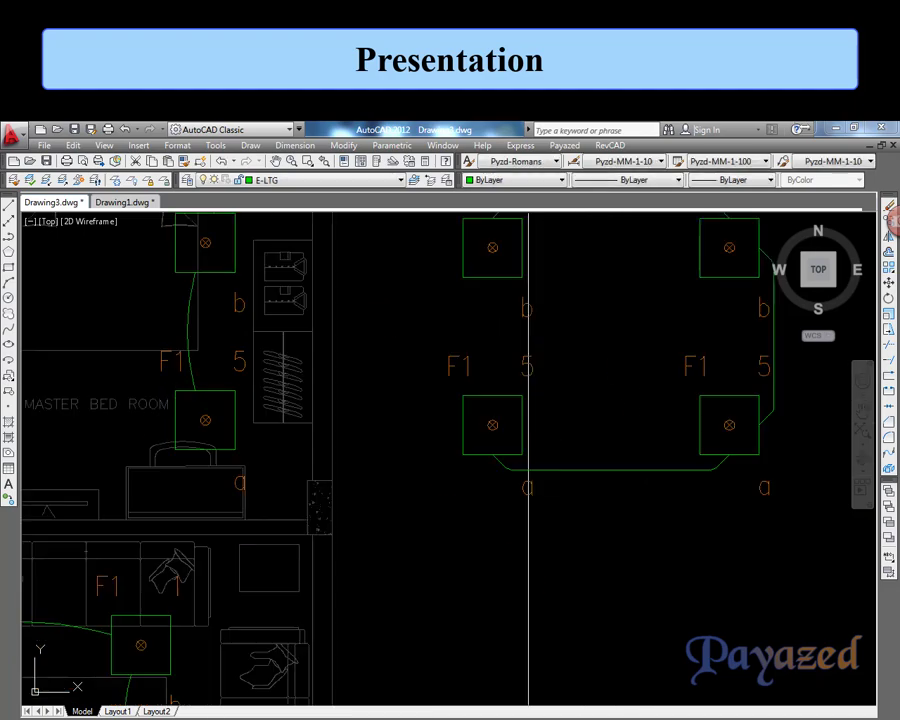
pyautogui.scroll(3, 453, 471)
pyautogui.click(446, 486)
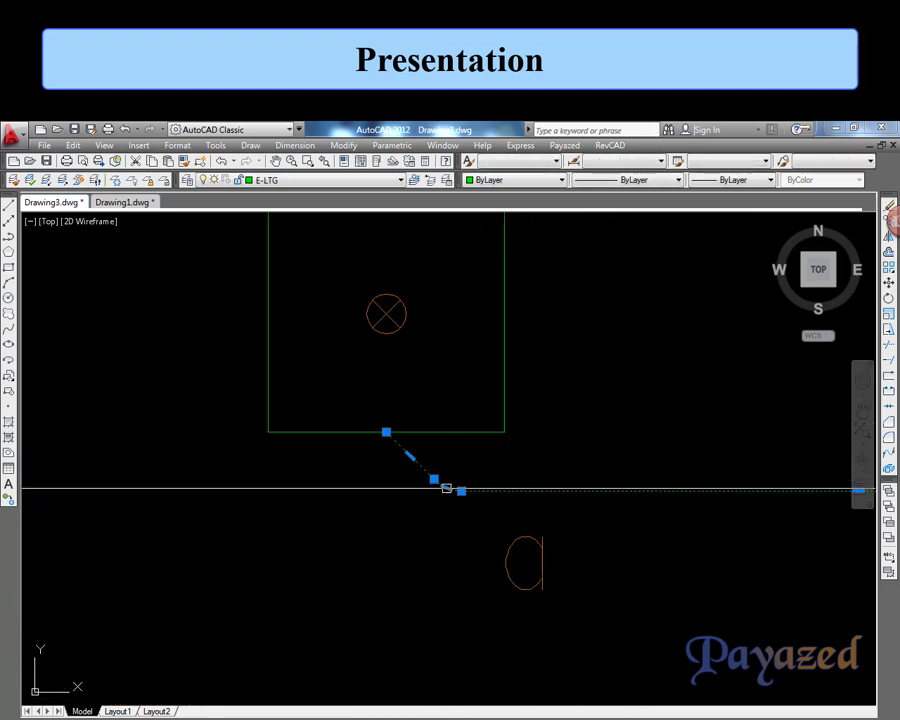
pyautogui.scroll(-2, 403, 545)
pyautogui.scroll(-2, 403, 545)
pyautogui.scroll(5, 334, 292)
pyautogui.press('Escape')
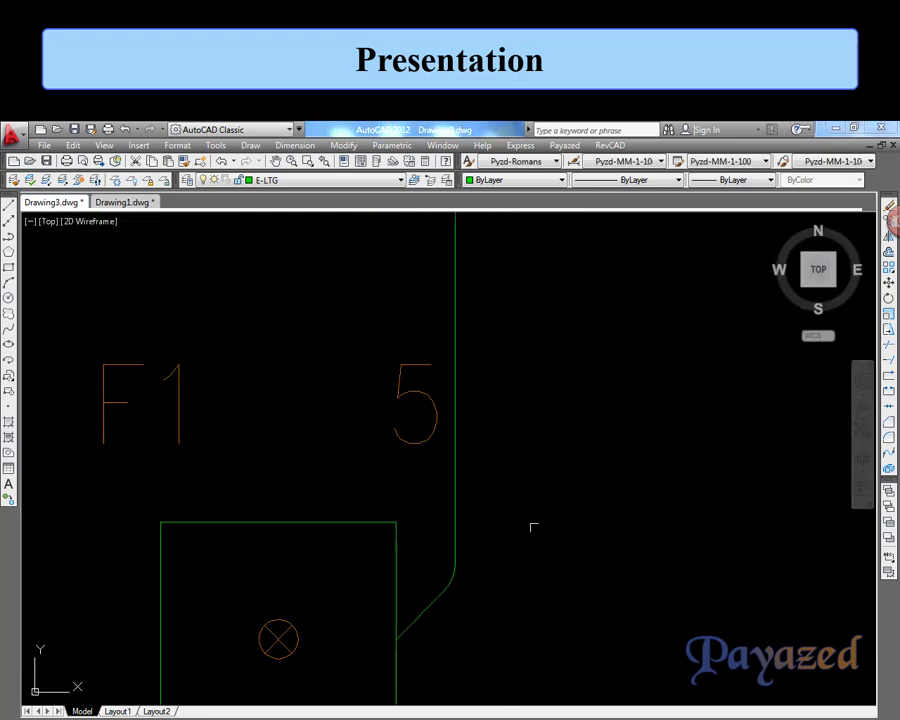
pyautogui.click(432, 585)
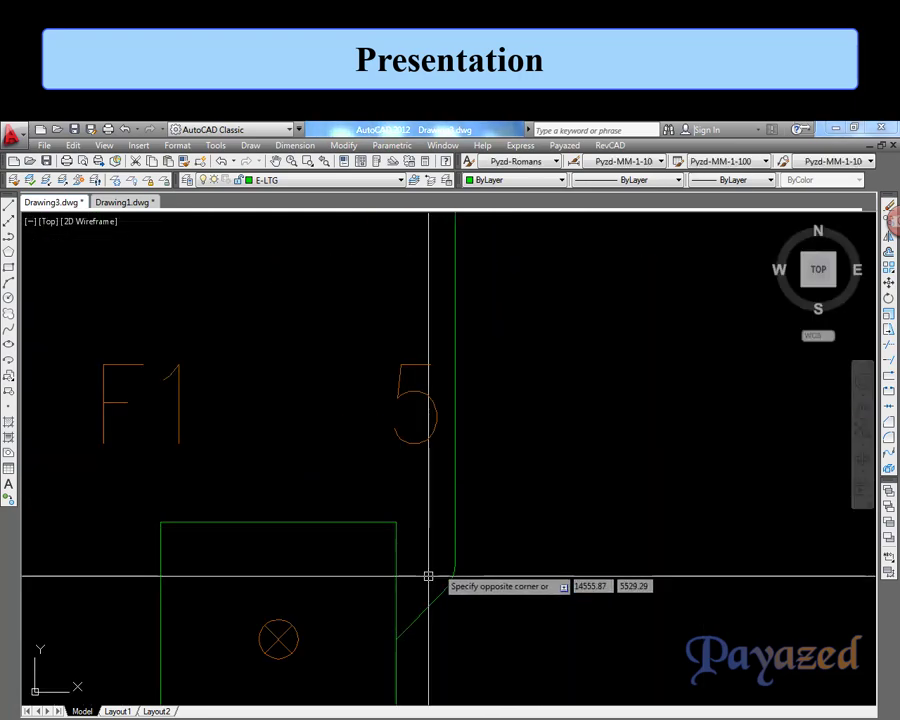
pyautogui.scroll(-6, 500, 505)
pyautogui.scroll(3, 437, 452)
pyautogui.scroll(3, 520, 420)
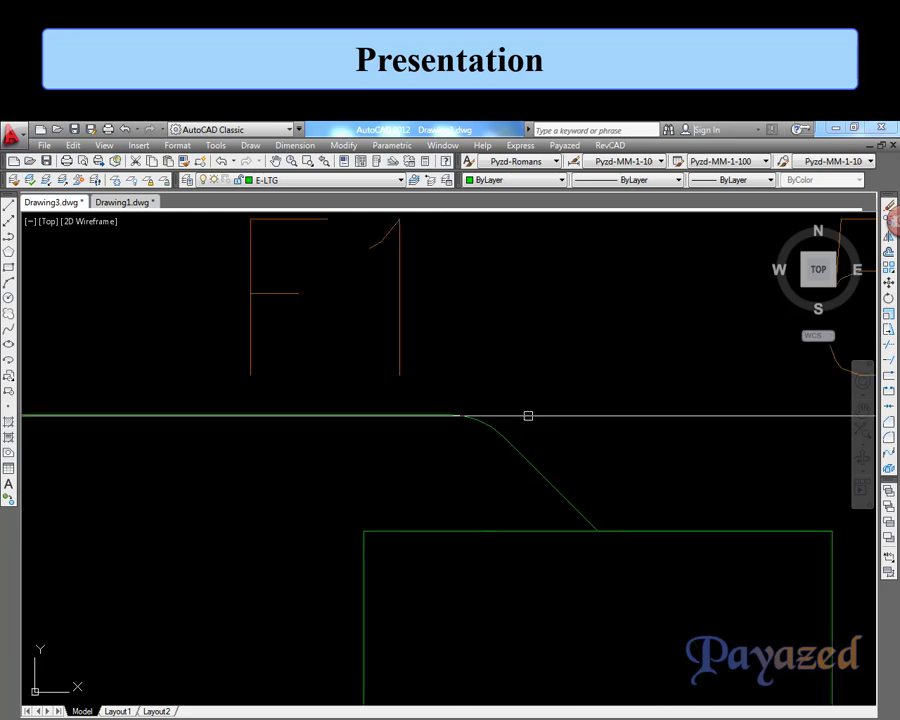
pyautogui.scroll(-4, 578, 385)
pyautogui.scroll(-3, 578, 385)
pyautogui.moveTo(560, 220); pyautogui.dragTo(640, 212, button='middle')
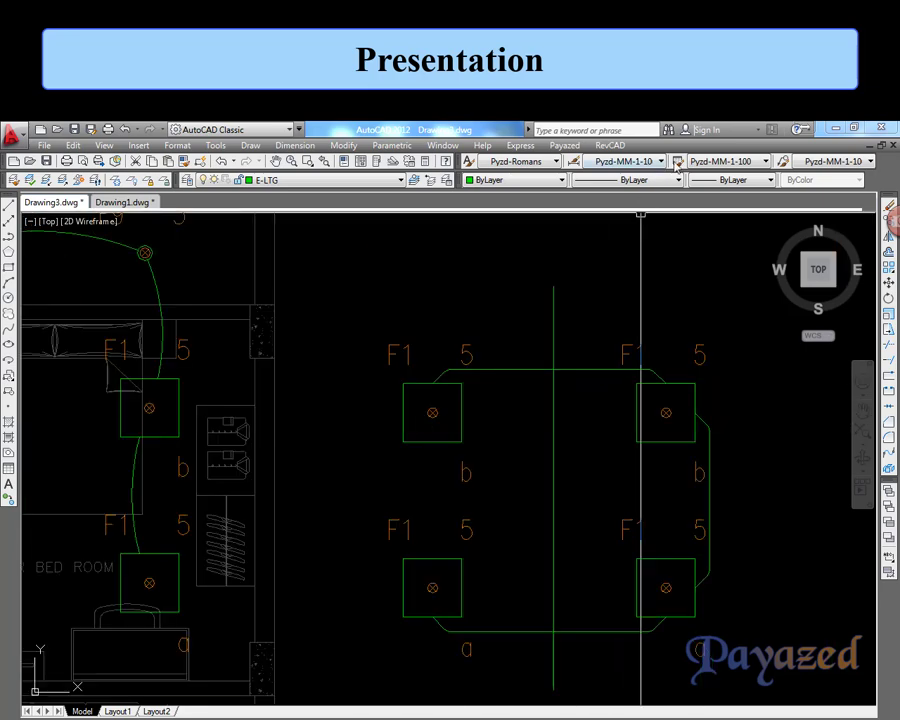
pyautogui.click(610, 145)
pyautogui.moveTo(636, 256)
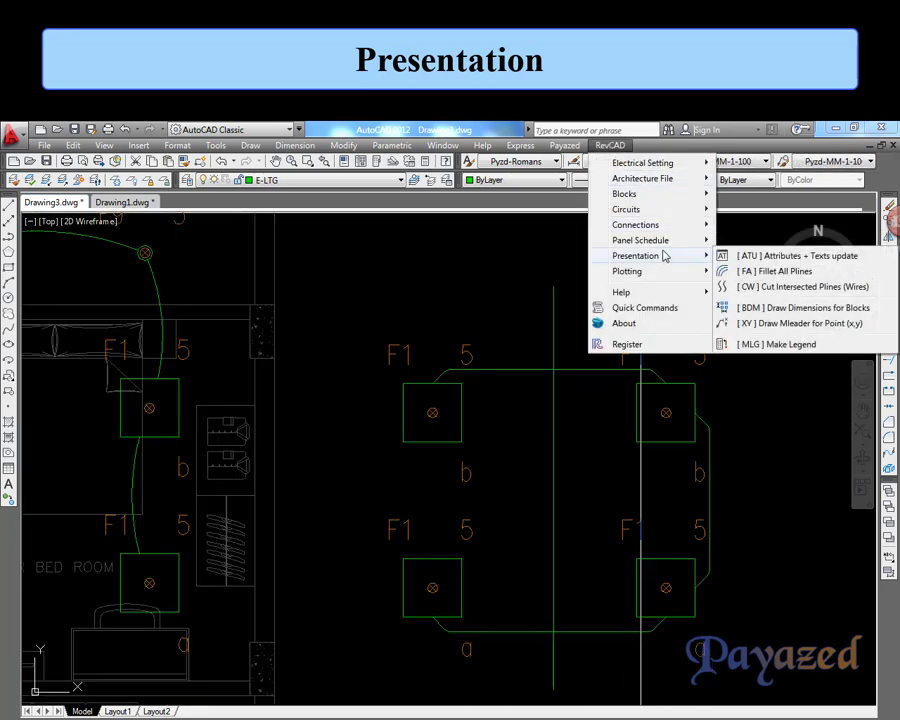
# - Cut break marks where the vertical wire crosses the loop's top and bottom wires
pyautogui.click(754, 287)
pyautogui.scroll(5, 550, 366)
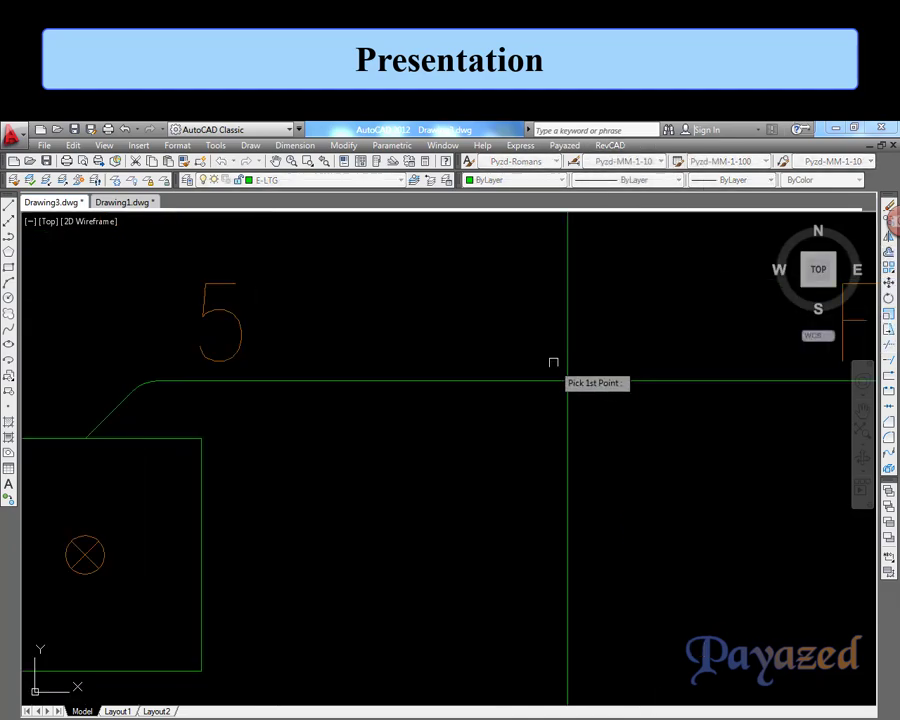
pyautogui.click(566, 332)
pyautogui.click(565, 436)
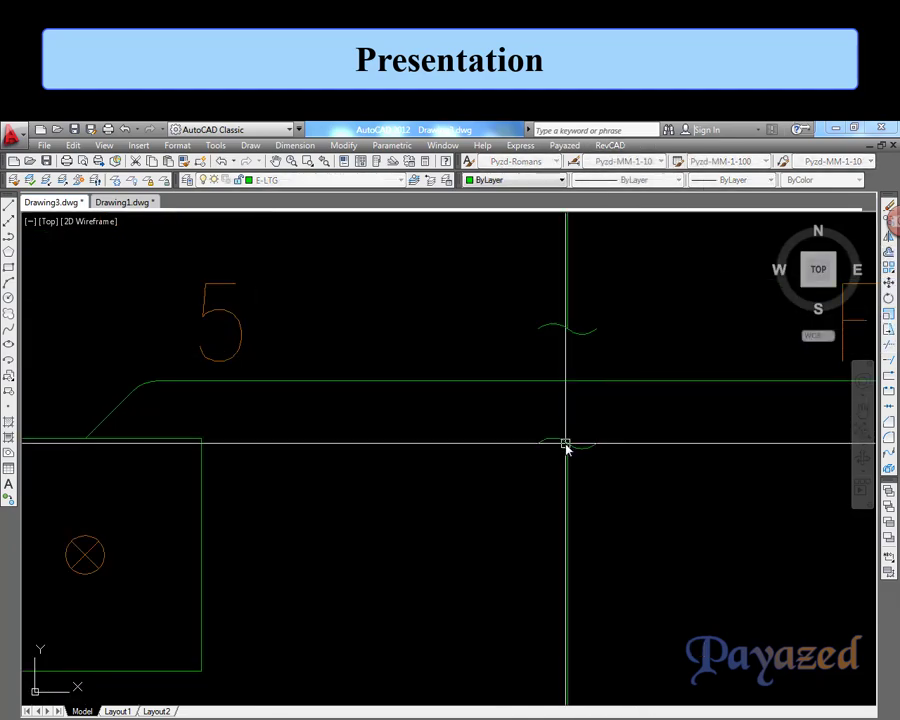
pyautogui.scroll(-5, 478, 296)
pyautogui.scroll(3, 480, 548)
pyautogui.scroll(3, 480, 508)
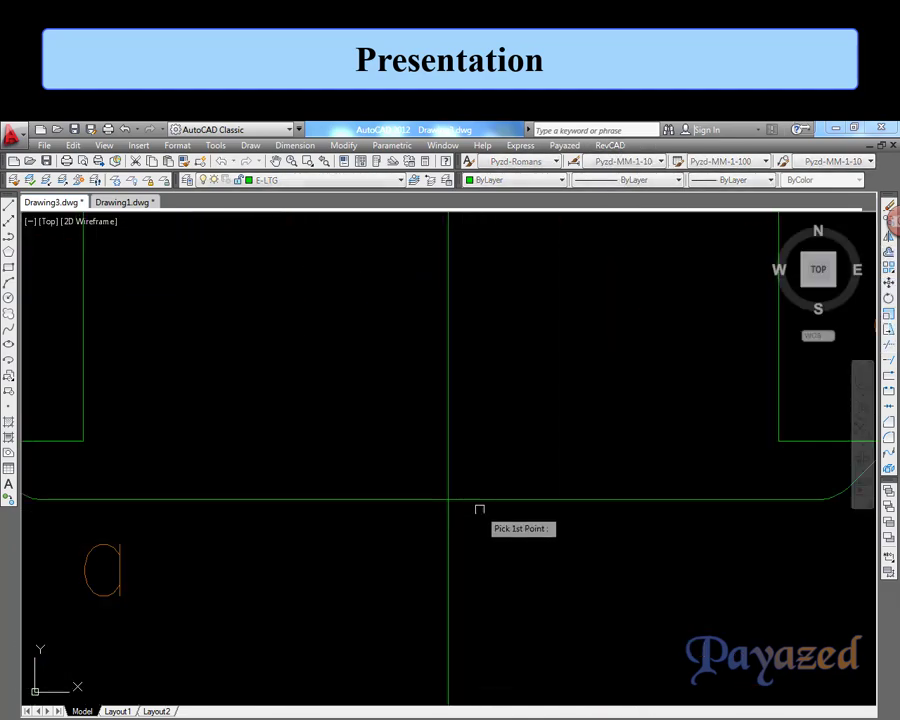
pyautogui.click(506, 500)
pyautogui.click(366, 500)
# - Repeat the wire cut at the reception crossing near DB-01/1
pyautogui.scroll(-3, 366, 500)
pyautogui.scroll(-3, 486, 338)
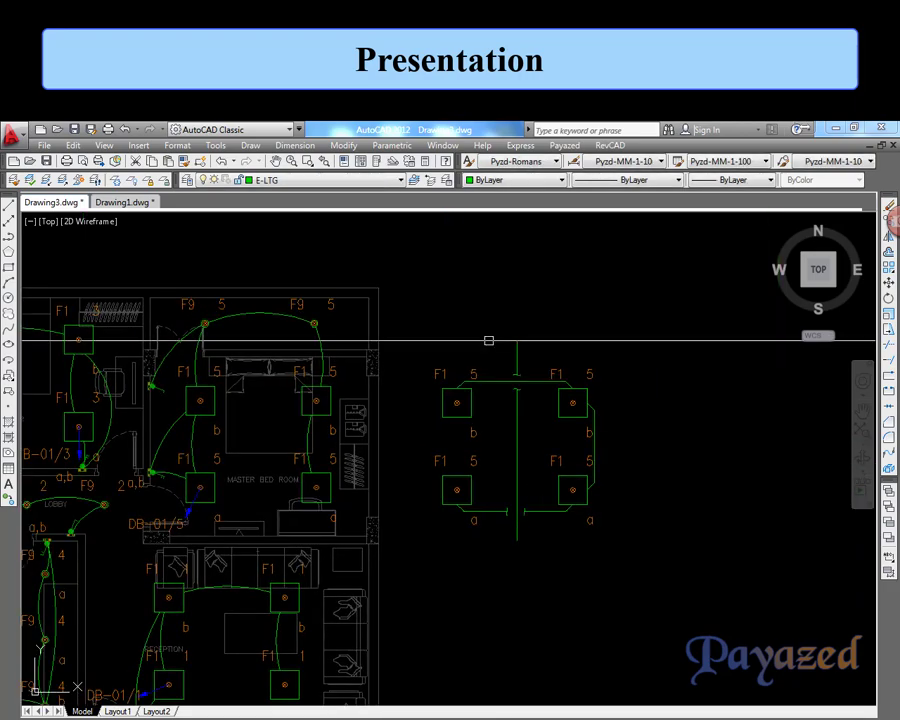
pyautogui.scroll(1, 540, 453)
pyautogui.moveTo(540, 453); pyautogui.dragTo(594, 383, button='middle')
pyautogui.scroll(2, 594, 383)
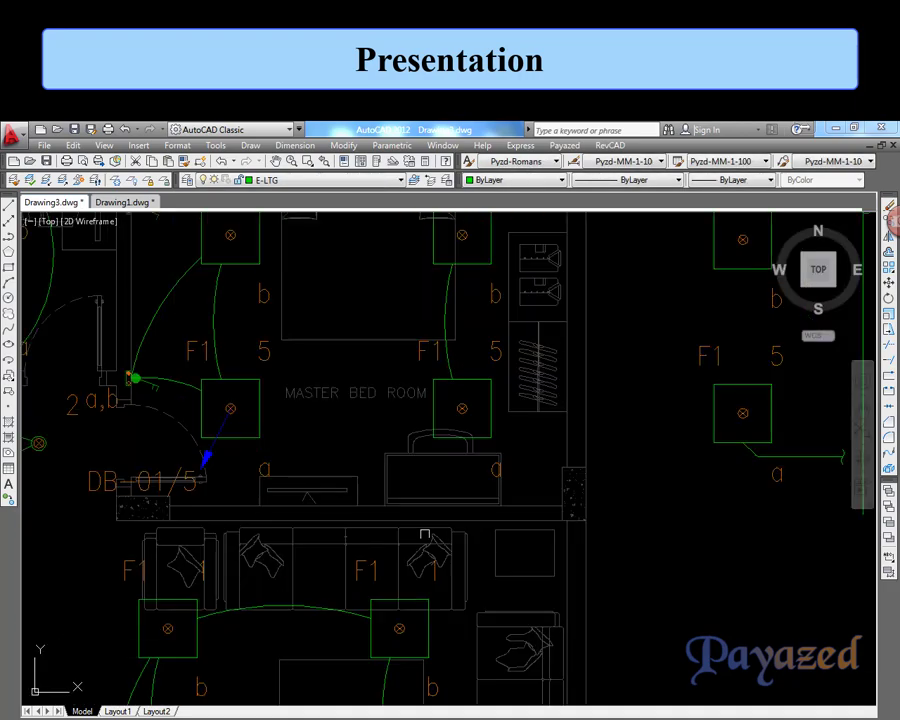
pyautogui.moveTo(424, 532); pyautogui.dragTo(657, 281, button='middle')
pyautogui.scroll(4, 356, 560)
pyautogui.press('Return')
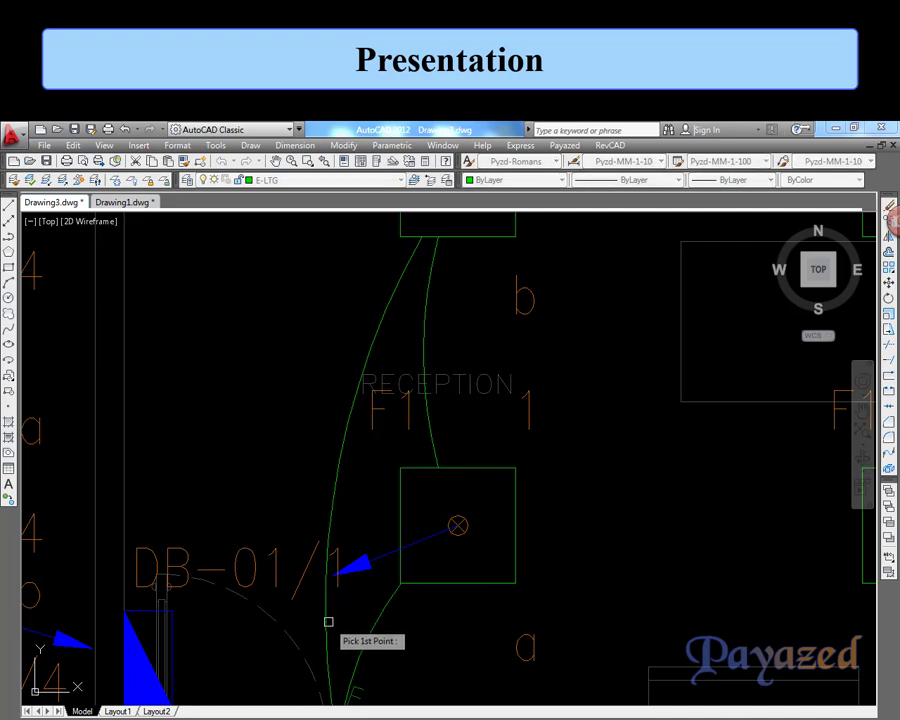
pyautogui.click(326, 622)
pyautogui.scroll(-3, 336, 489)
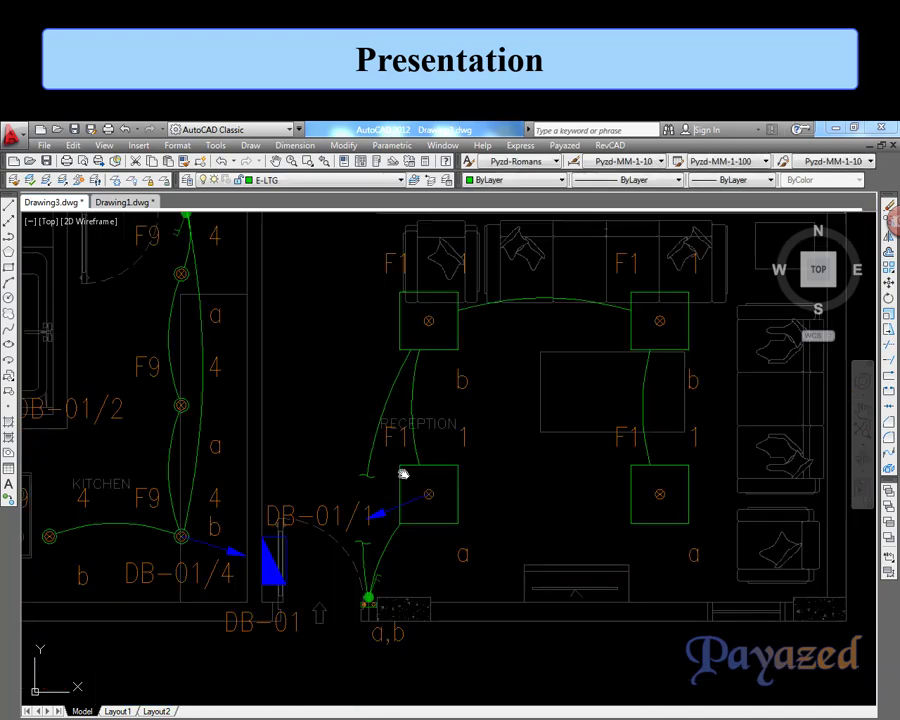
pyautogui.click(612, 146)
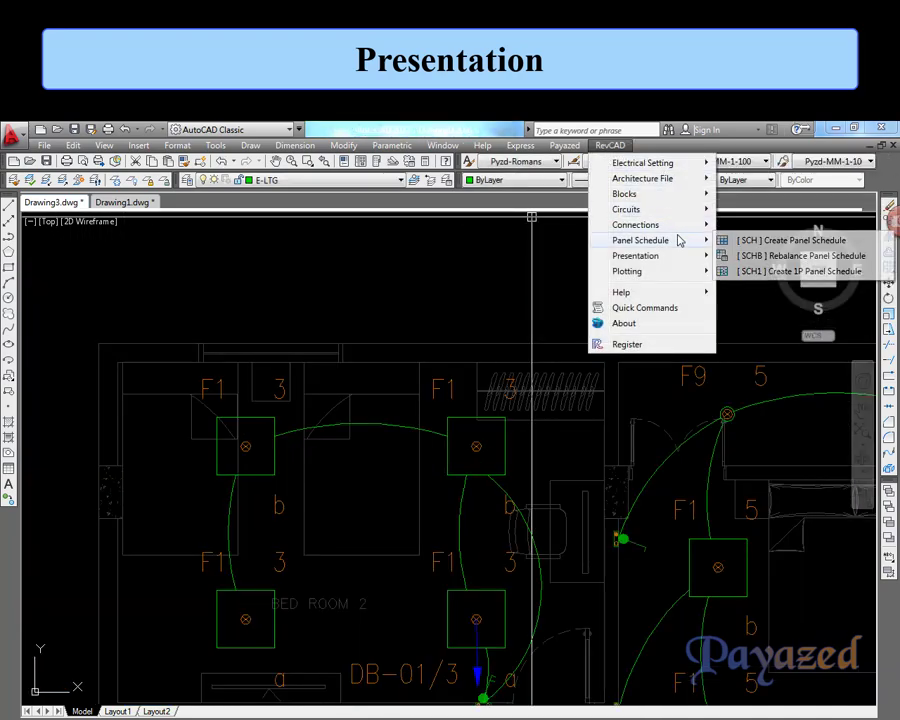
pyautogui.moveTo(636, 256)
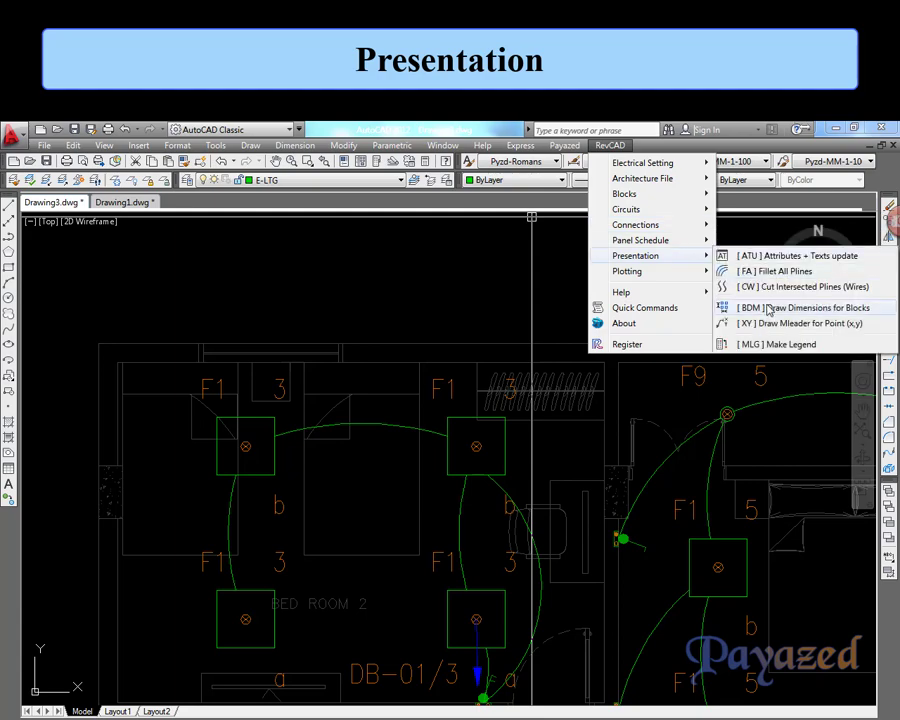
# - Dimension the BED ROOM 2 fixtures horizontally, placing the 2400 and 1330 spacings
pyautogui.click(768, 312)
pyautogui.click(446, 305)
pyautogui.click(207, 476)
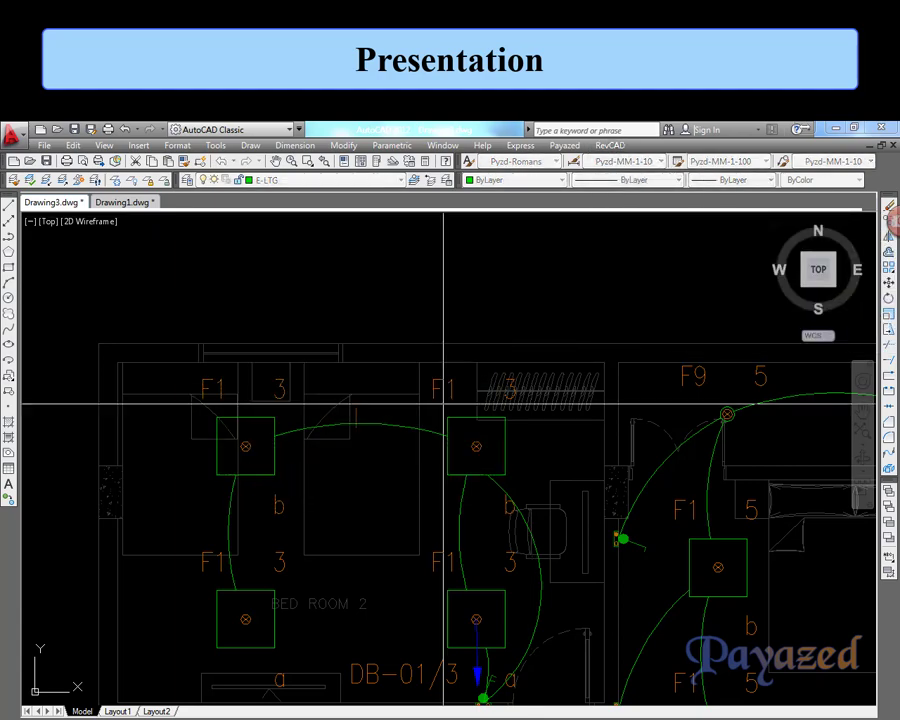
pyautogui.press('Return')
pyautogui.click(466, 323)
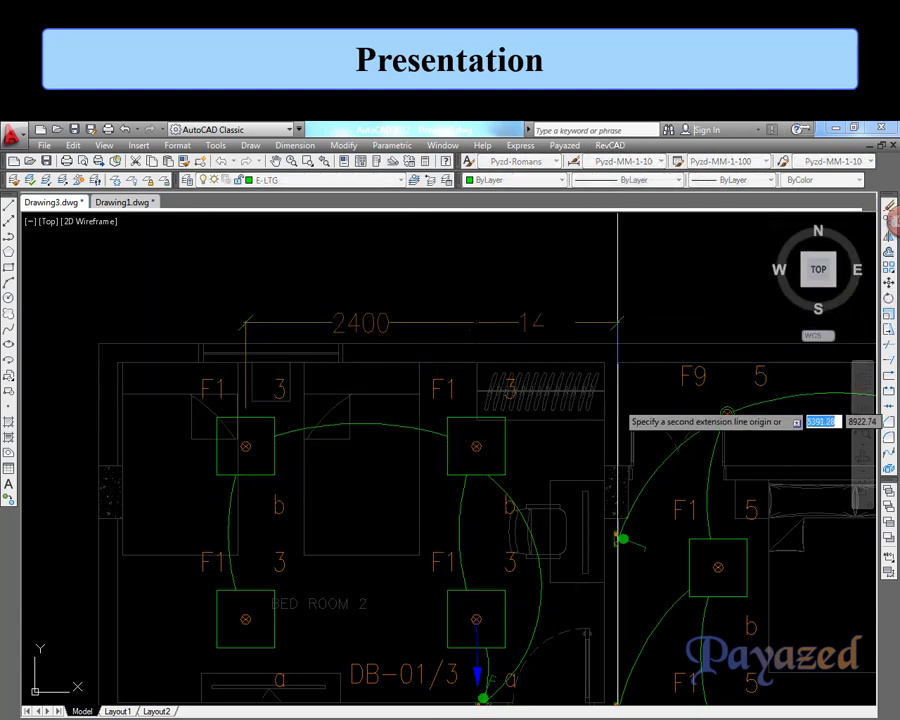
pyautogui.click(604, 428)
pyautogui.scroll(-3, 538, 275)
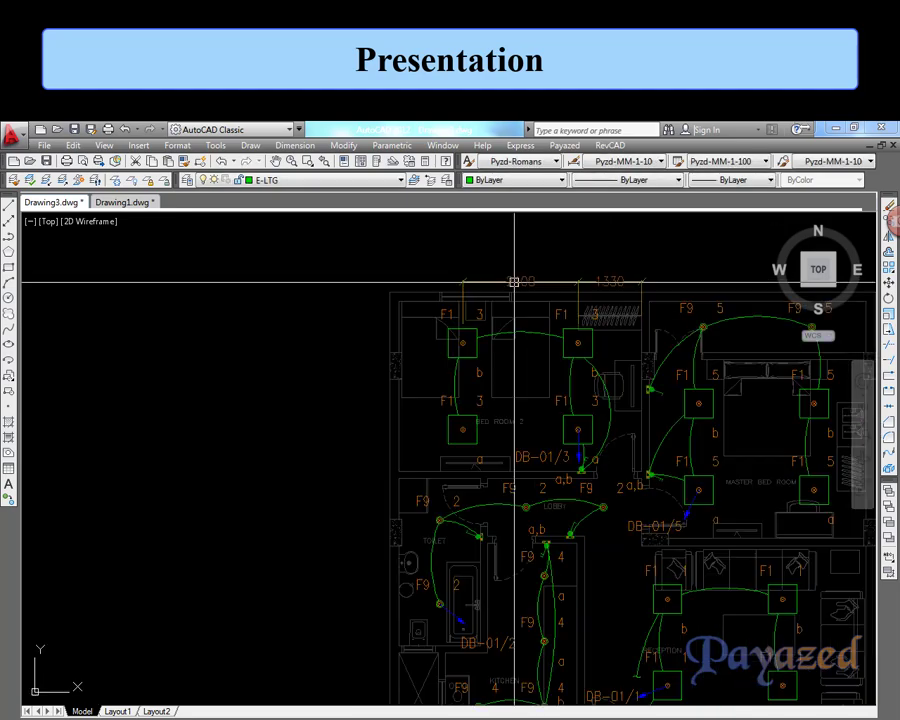
# - Add the vertical 1800 dimension to the left-hand bedroom fixtures
pyautogui.click(459, 257)
pyautogui.click(428, 460)
pyautogui.press('Return')
pyautogui.scroll(3, 412, 425)
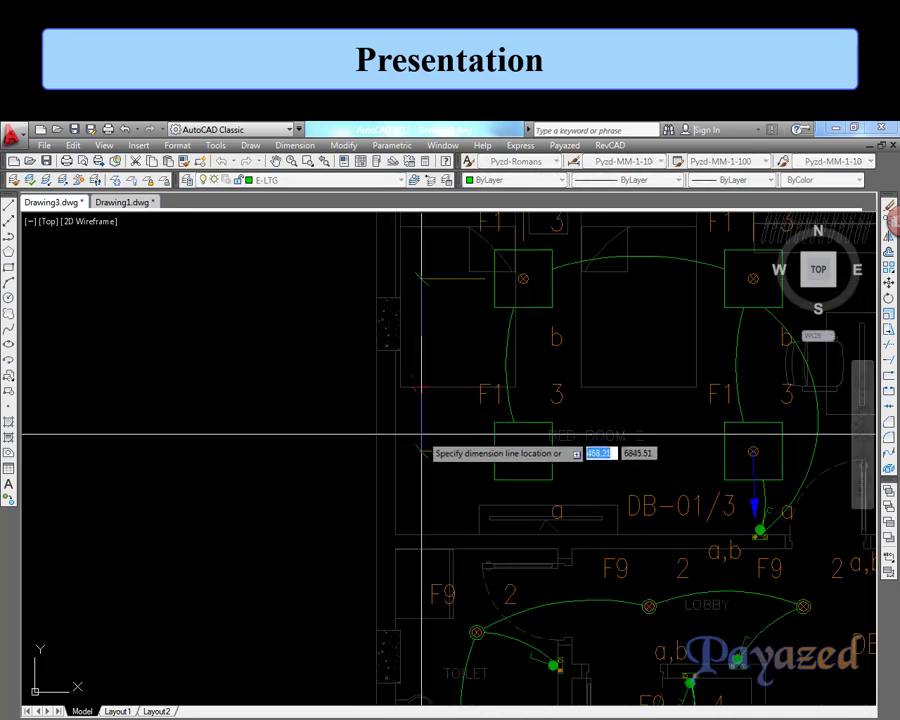
pyautogui.click(425, 430)
pyautogui.moveTo(447, 242); pyautogui.dragTo(447, 418, button='middle')
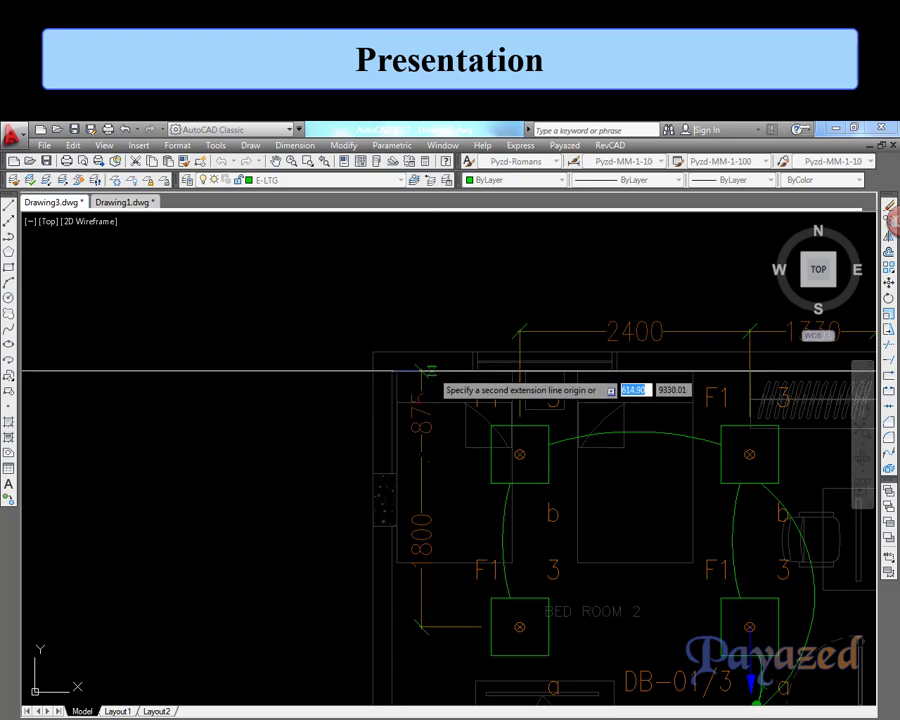
pyautogui.scroll(-5, 562, 220)
# - Generate a BLOCKS LEGEND table for the whole plan and place it right of the plan
pyautogui.click(610, 145)
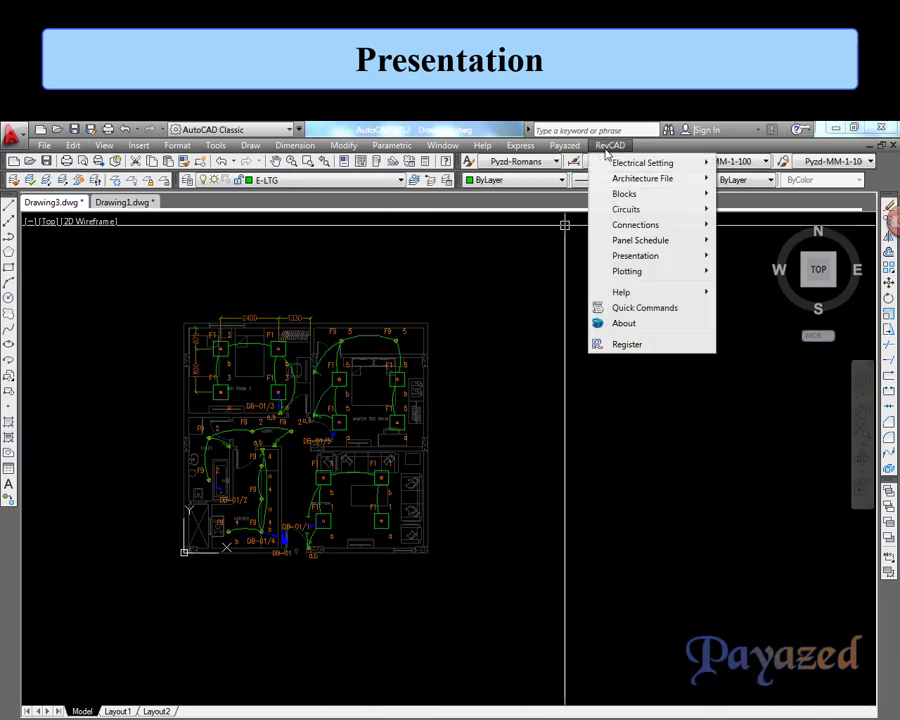
pyautogui.moveTo(636, 256)
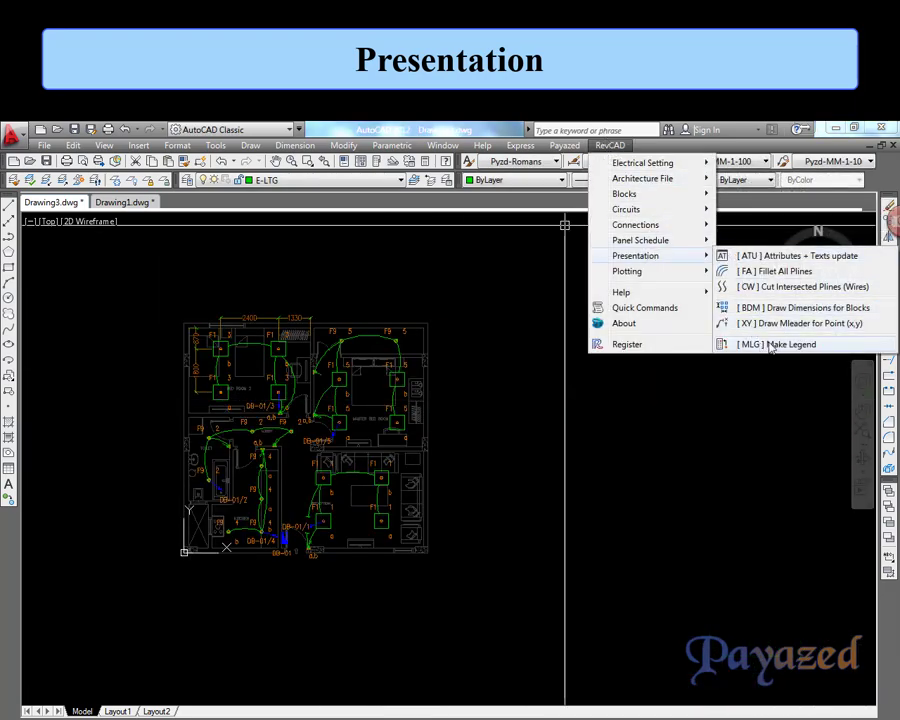
pyautogui.click(762, 345)
pyautogui.click(143, 255)
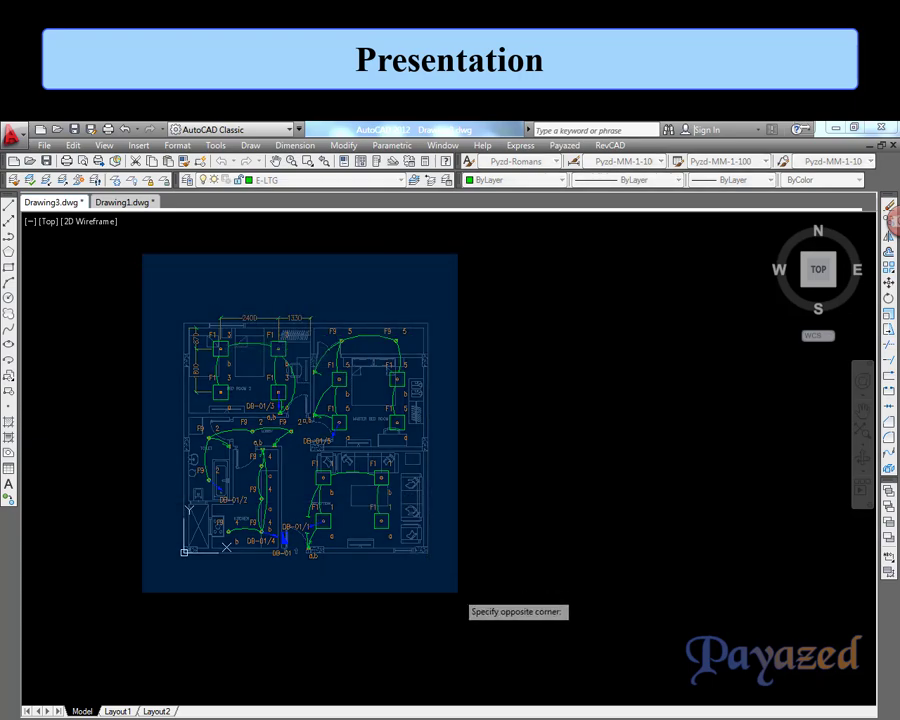
pyautogui.click(458, 592)
pyautogui.press('Return')
pyautogui.click(484, 363)
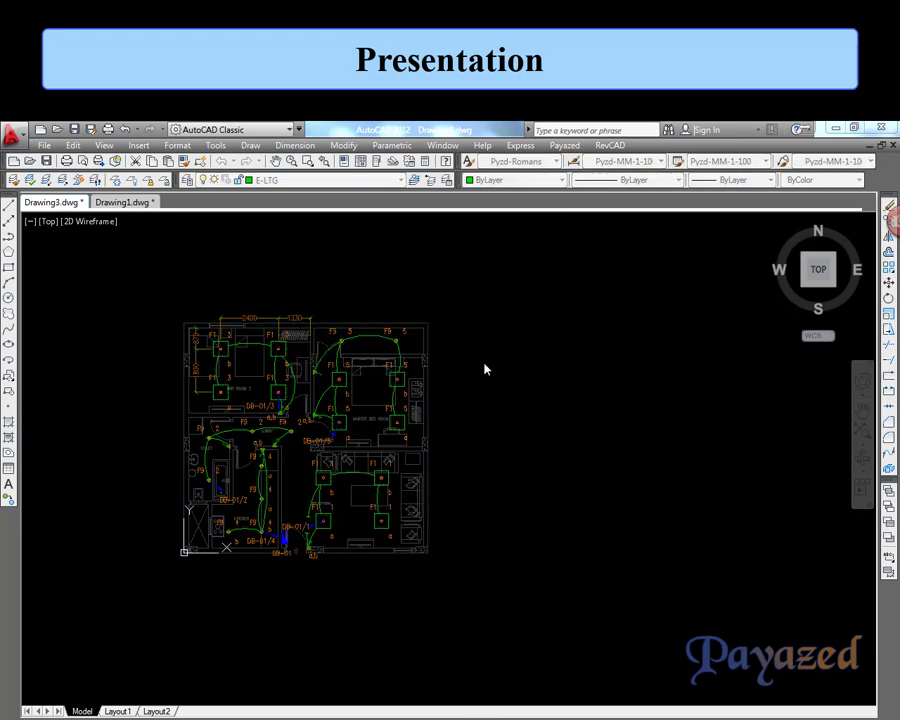
pyautogui.moveTo(567, 414)
pyautogui.mouseDown(button='middle')
pyautogui.moveTo(379, 414)
pyautogui.moveTo(296, 366)
pyautogui.mouseUp(button='middle')
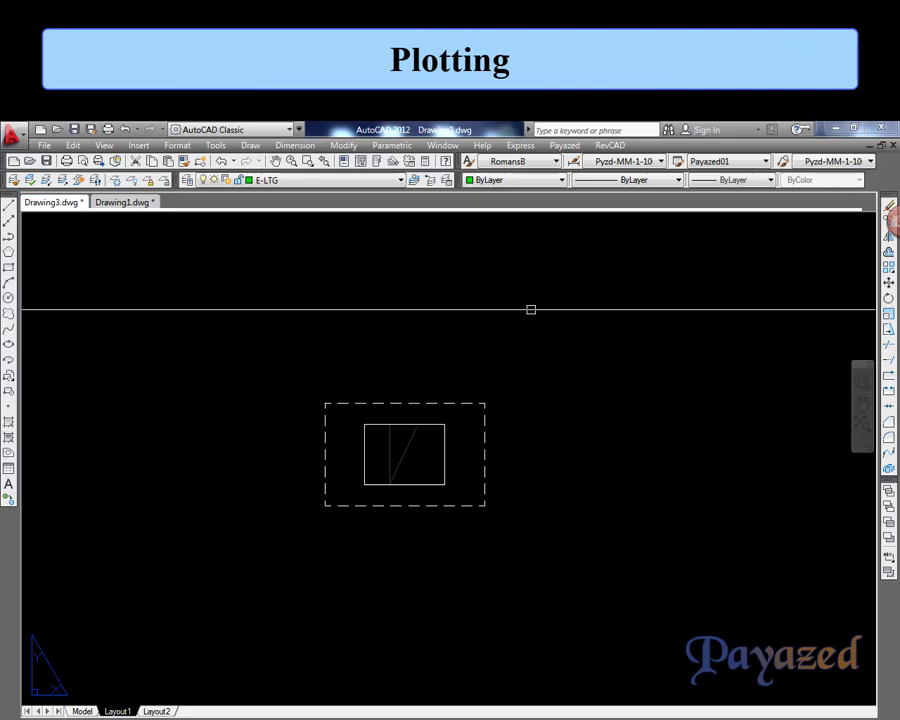
# - Set up an A3 plot sheet with the default title block on Layout1
pyautogui.click(610, 145)
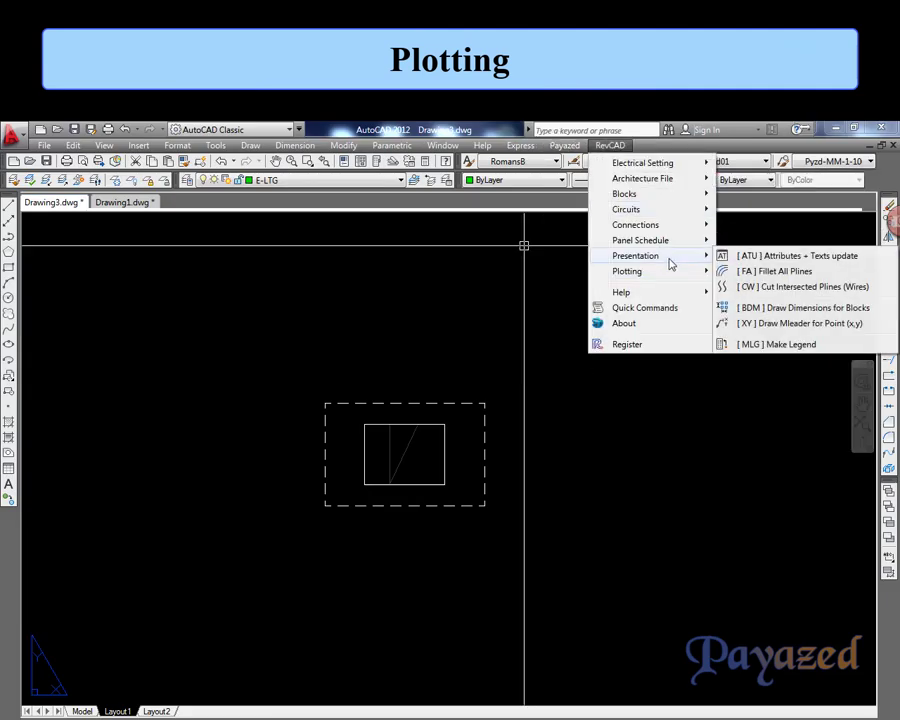
pyautogui.moveTo(628, 271)
pyautogui.click(510, 281)
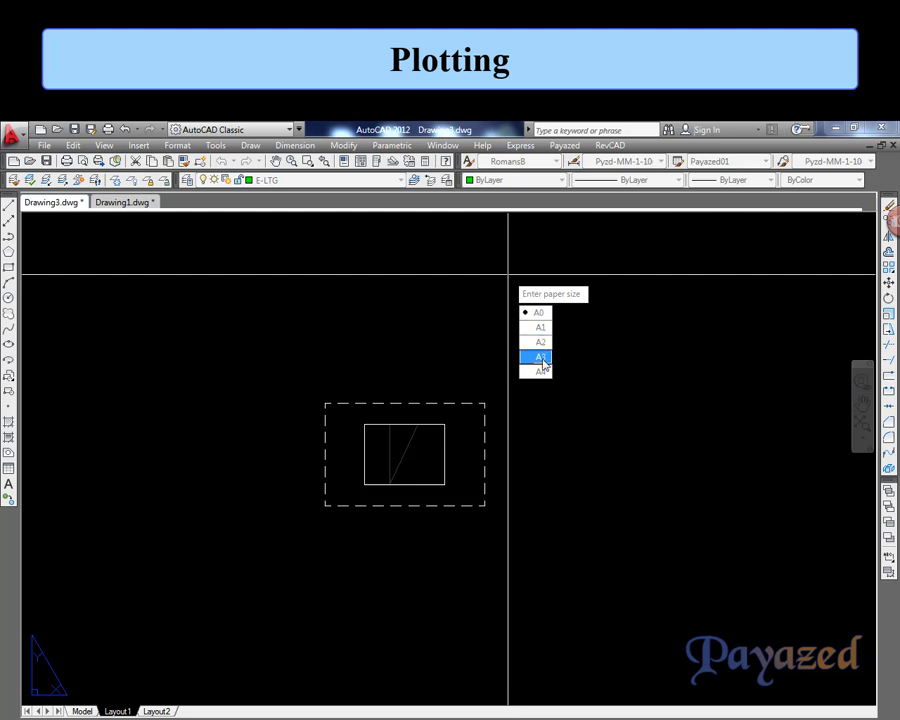
pyautogui.click(540, 357)
pyautogui.press('Return')
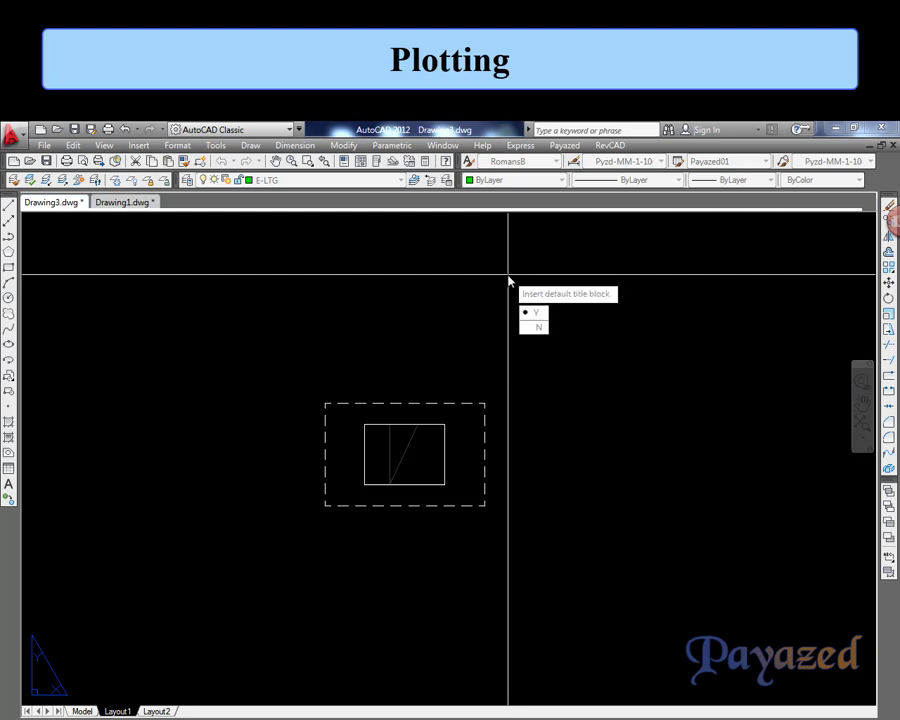
pyautogui.click(545, 316)
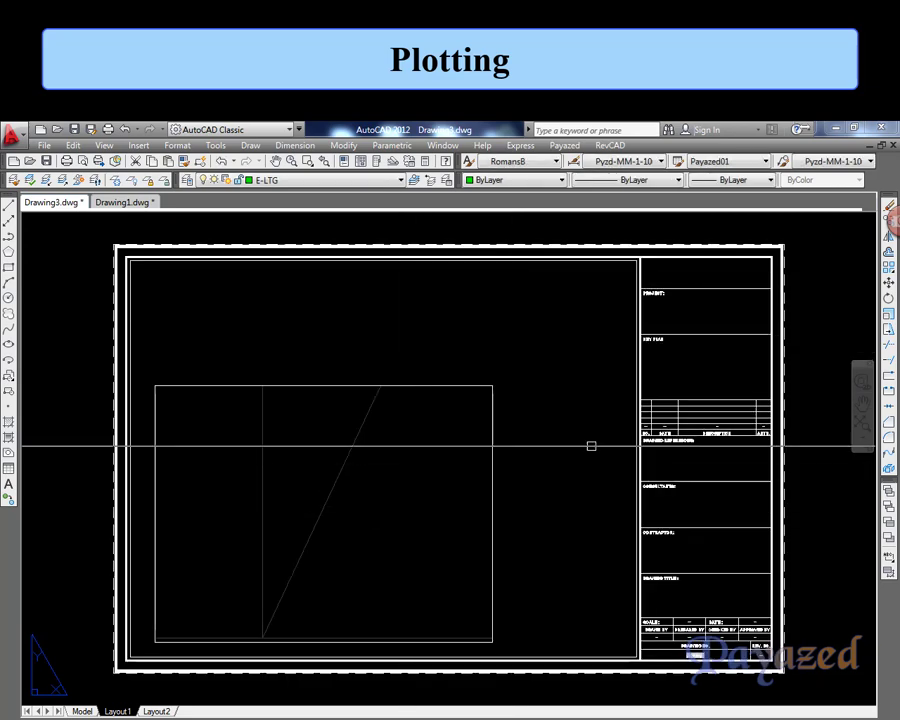
# - Restore the sheet's layout viewport and set its scale to 1:100
pyautogui.click(432, 387)
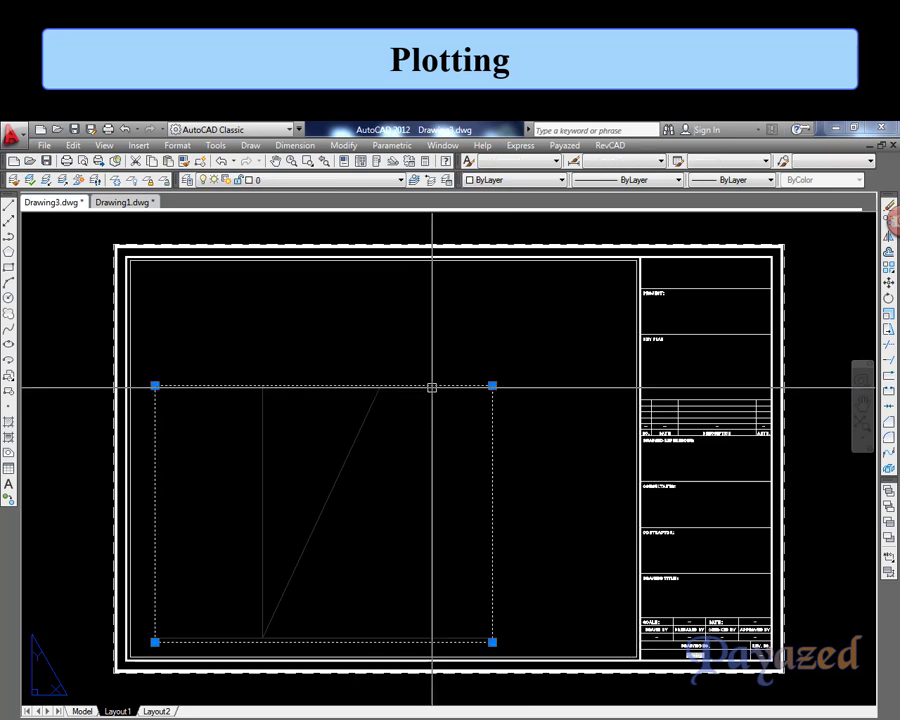
pyautogui.press('Delete')
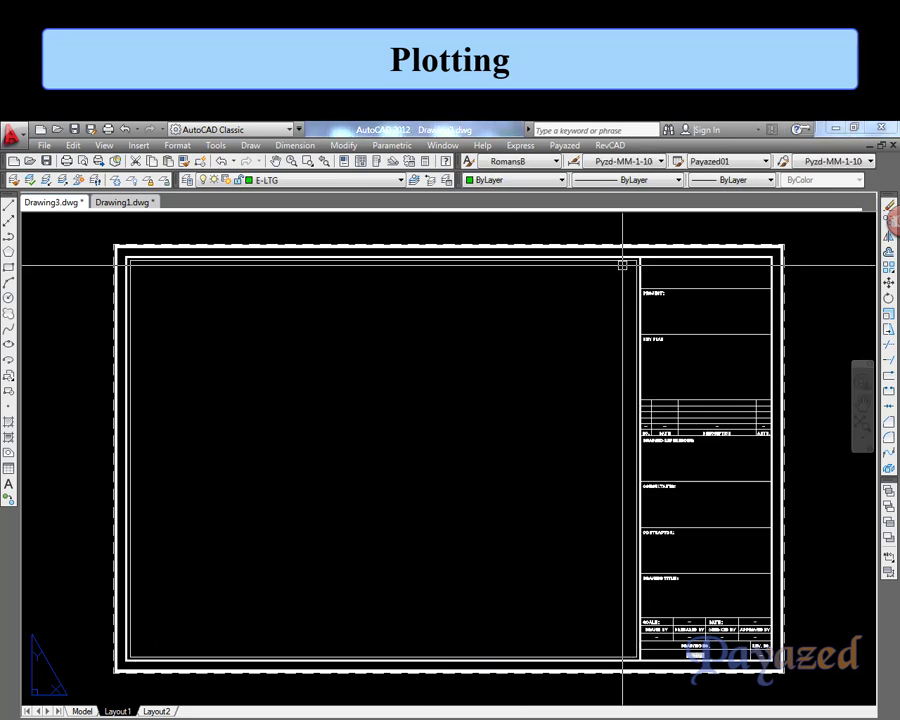
pyautogui.hotkey('ctrl', 'z')
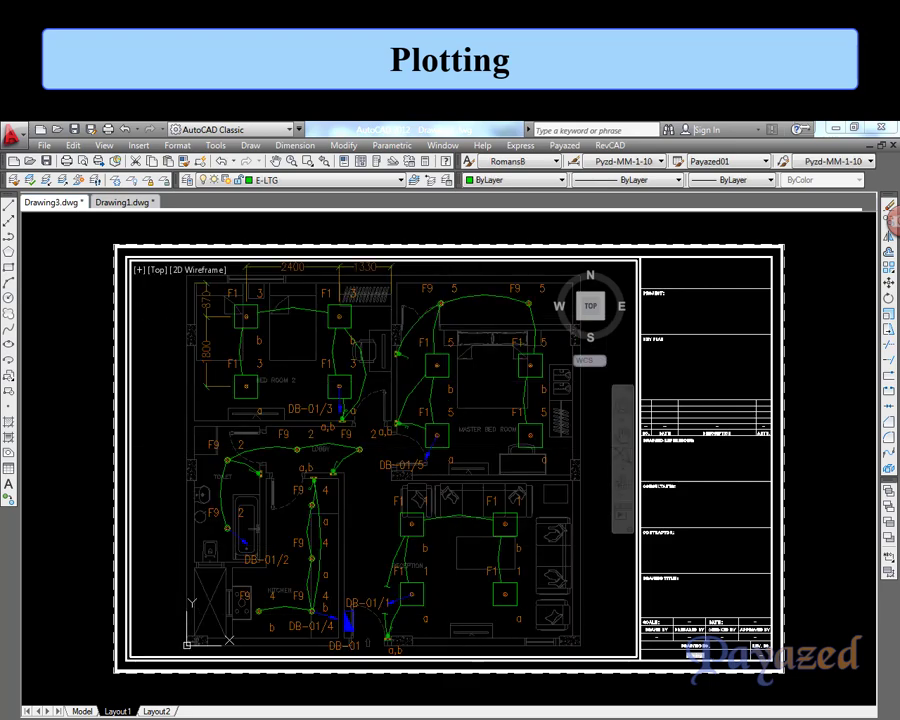
pyautogui.click(740, 715)
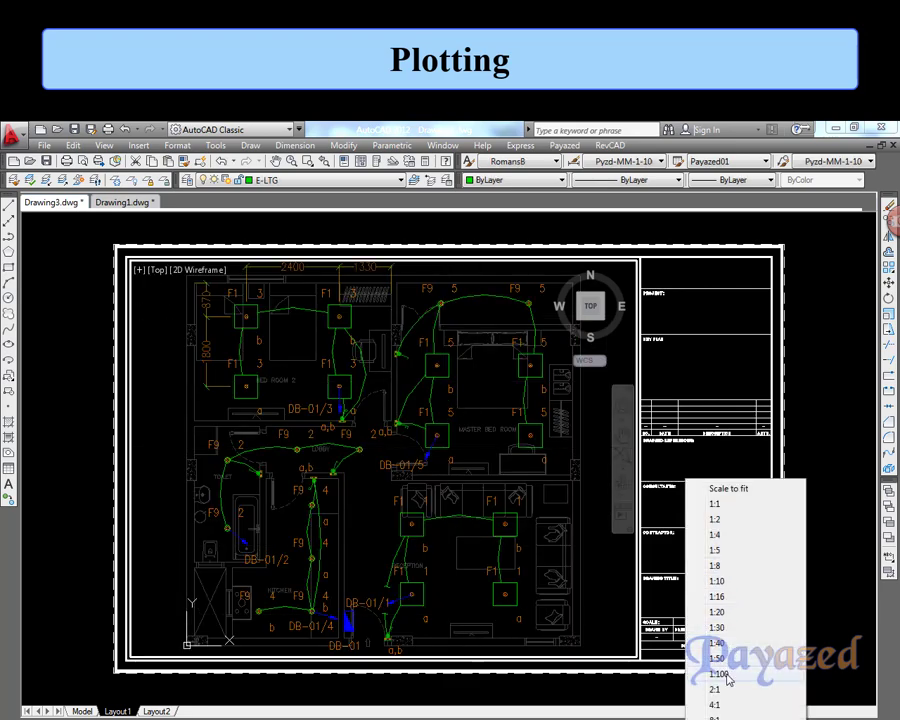
pyautogui.click(716, 674)
pyautogui.click(610, 145)
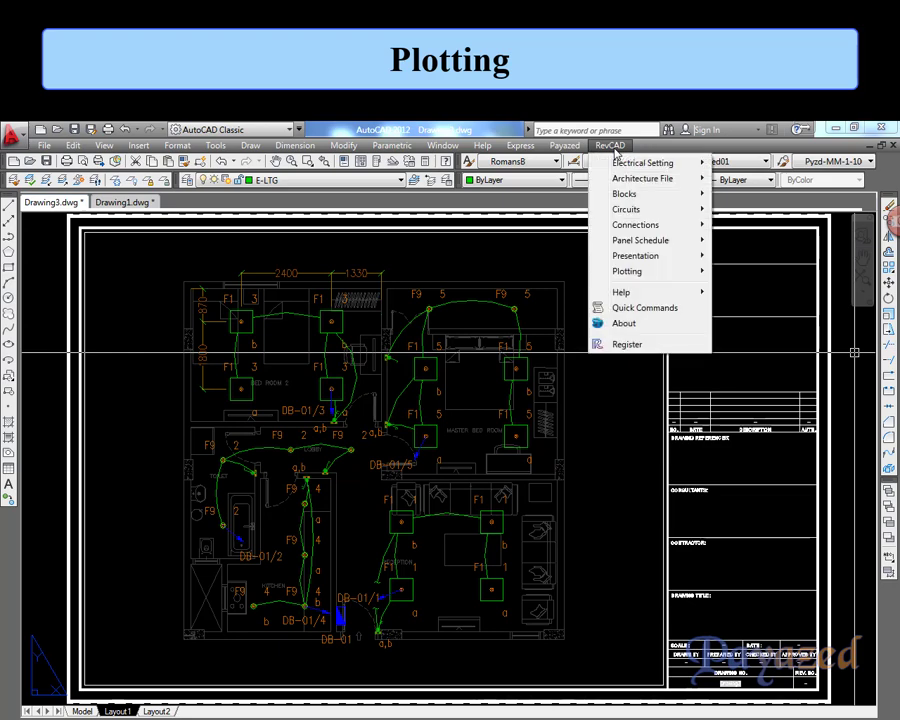
pyautogui.moveTo(628, 271)
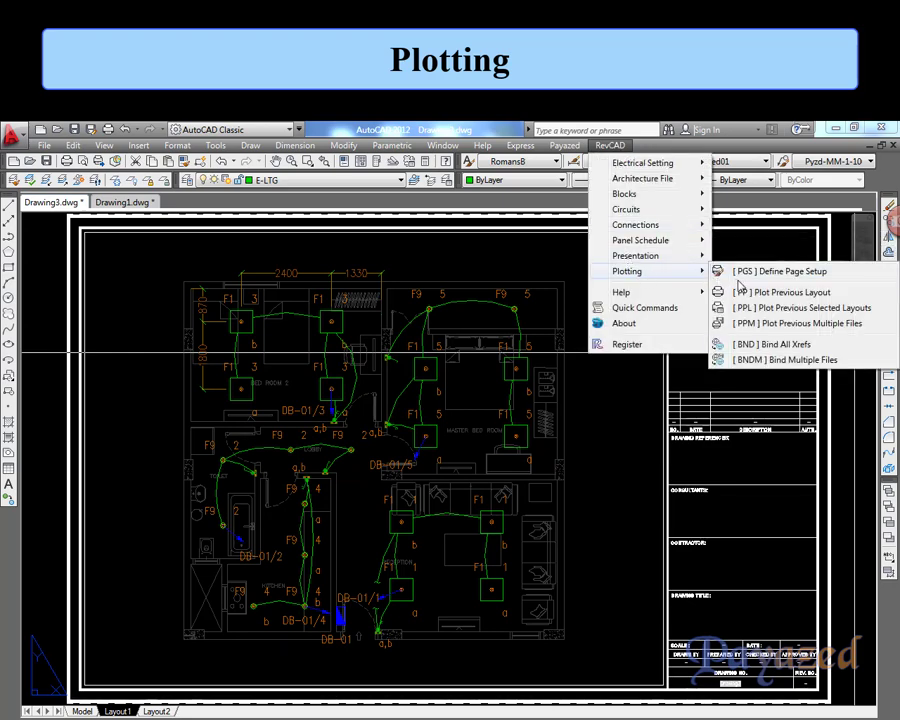
# - Plot the previous layout to PDF, then plot Layout1 and Layout2
pyautogui.click(741, 292)
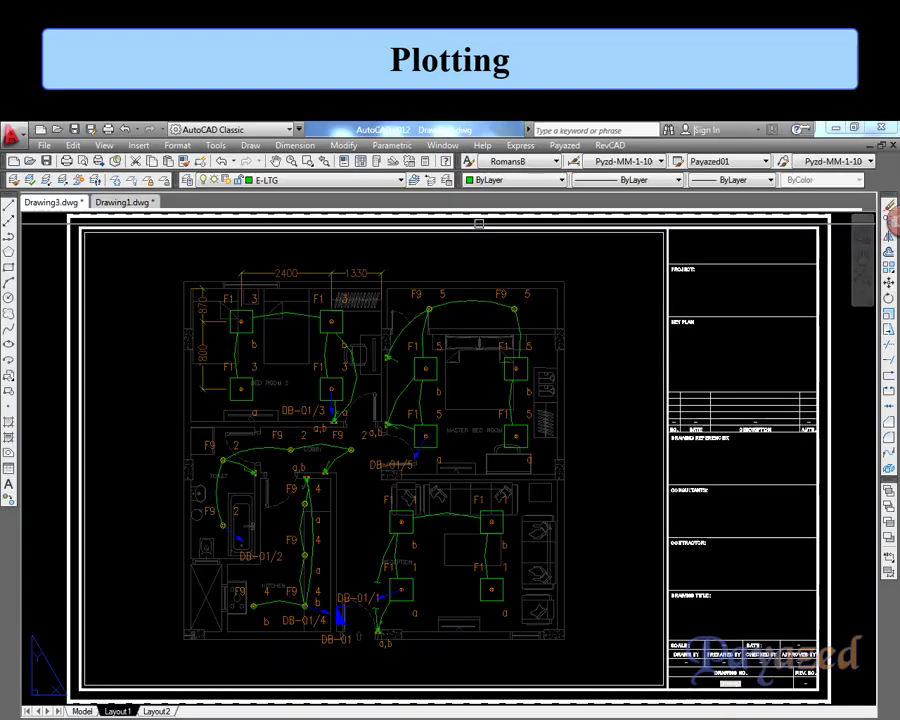
pyautogui.click(610, 145)
pyautogui.moveTo(627, 271)
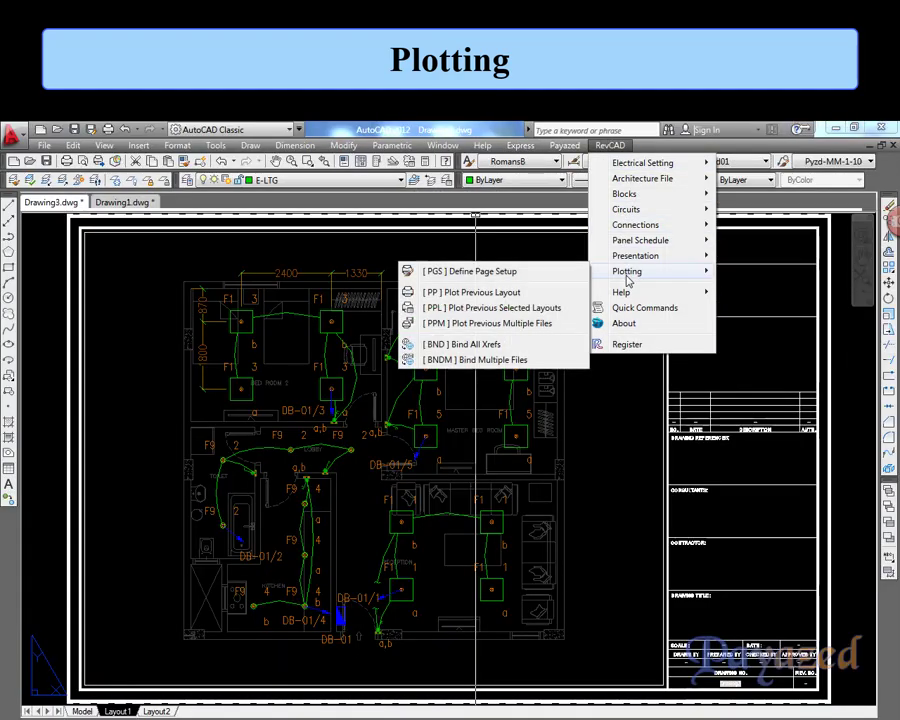
pyautogui.click(458, 307)
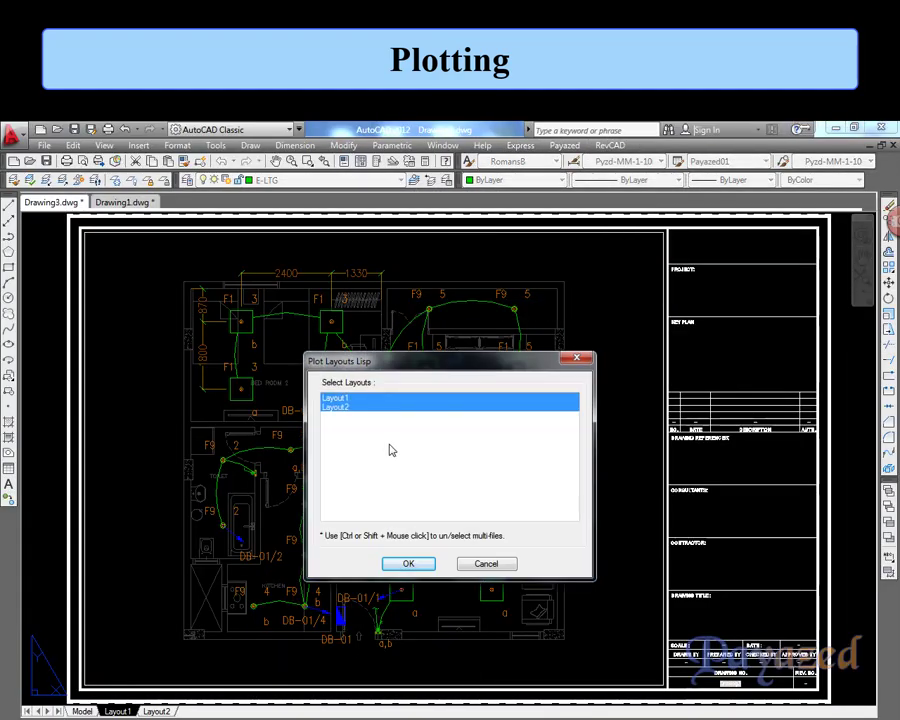
pyautogui.click(413, 566)
# - Batch-plot every layout of the ARCH04 and ARCH05 drawing files
pyautogui.click(612, 145)
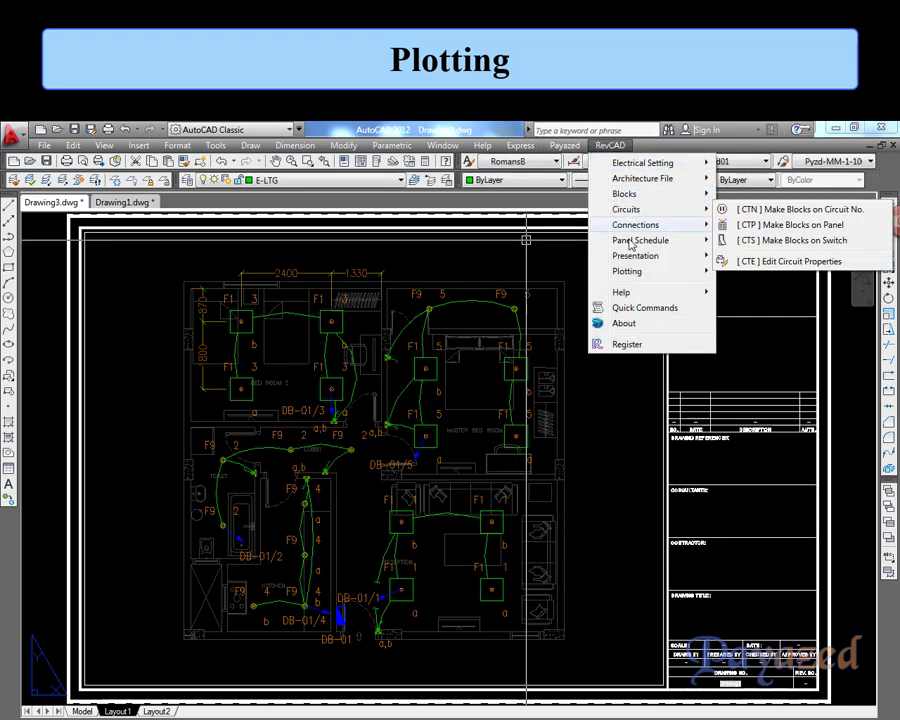
pyautogui.click(460, 323)
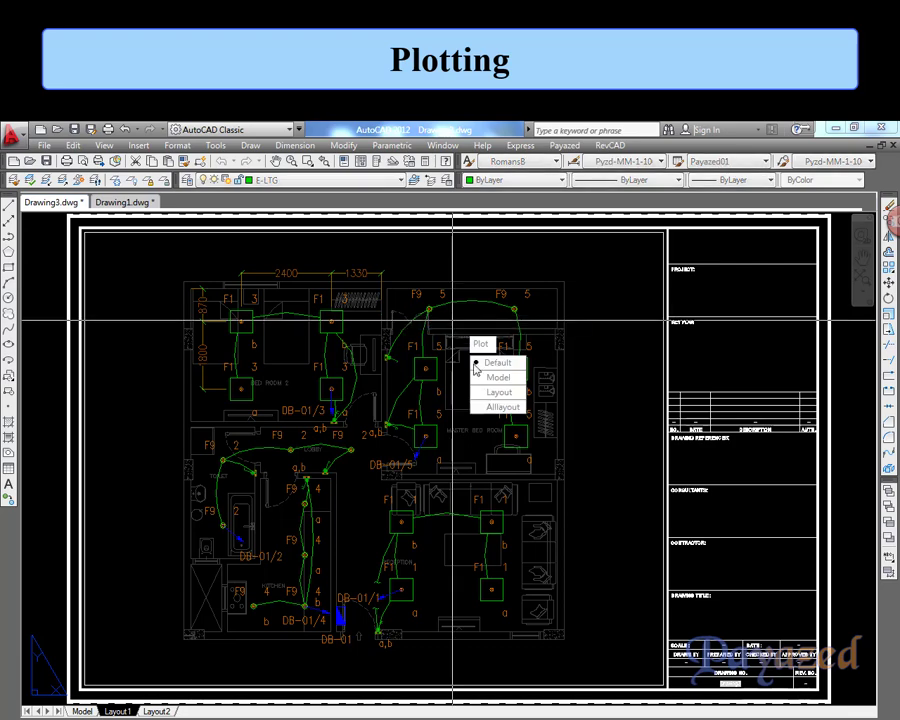
pyautogui.click(500, 407)
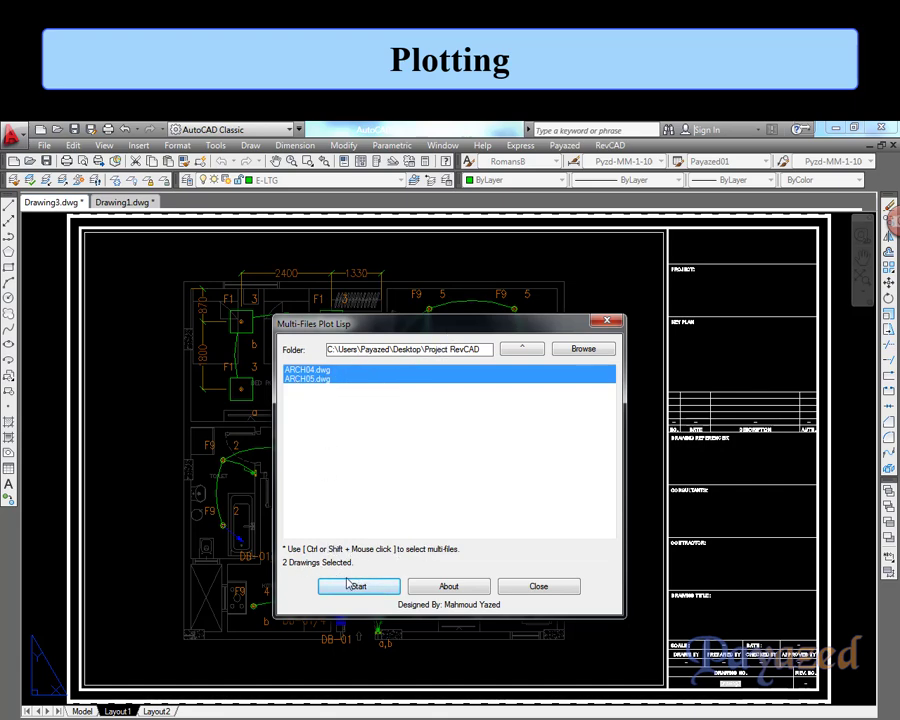
pyautogui.click(359, 587)
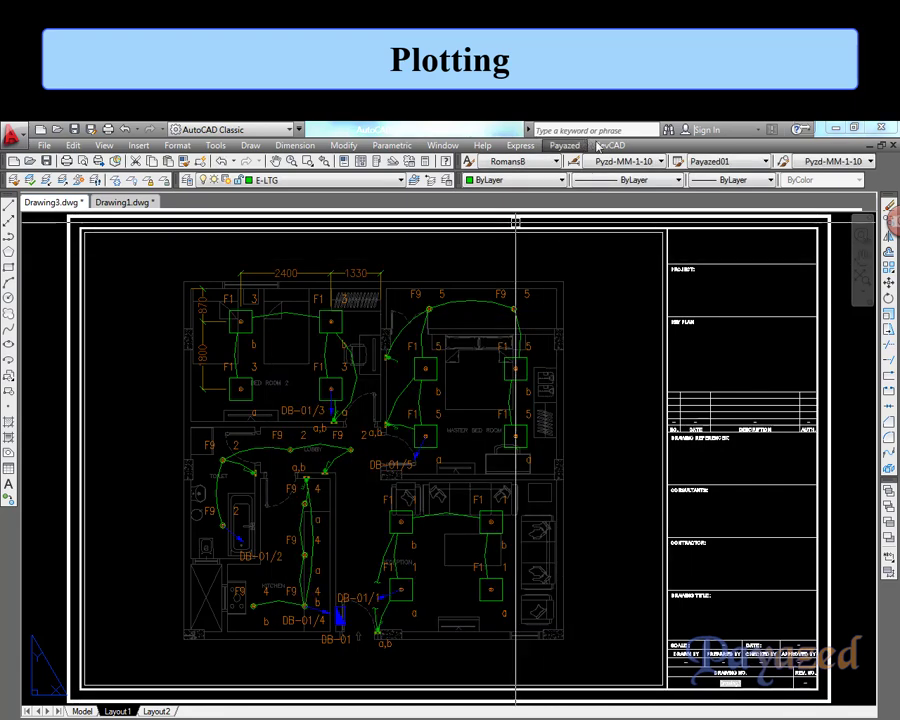
# - Bind all external references in the current drawing, then across multiple drawing files
pyautogui.click(610, 145)
pyautogui.moveTo(640, 271)
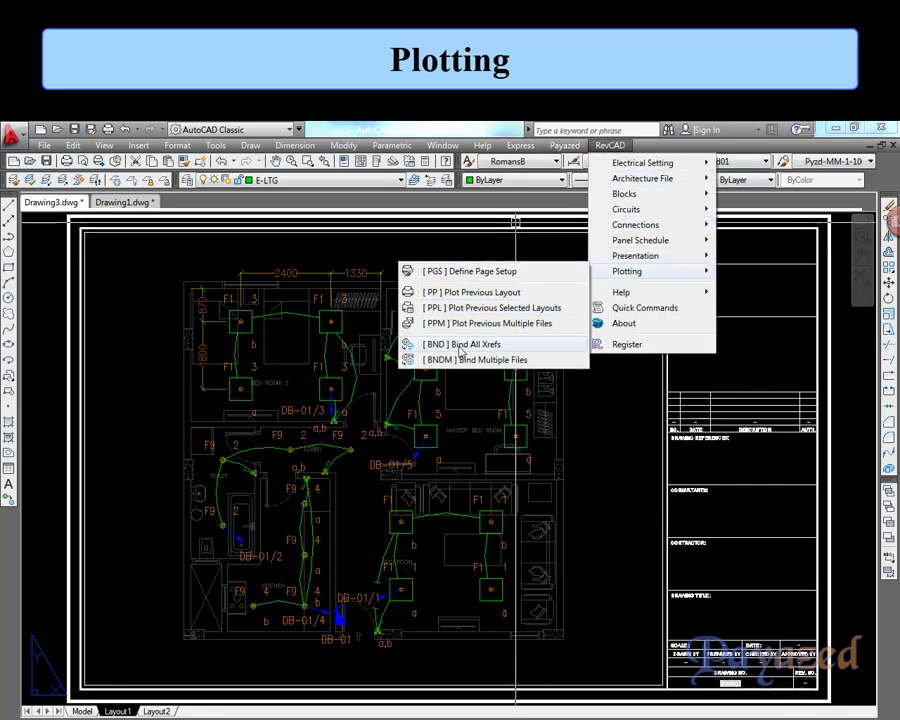
pyautogui.click(468, 345)
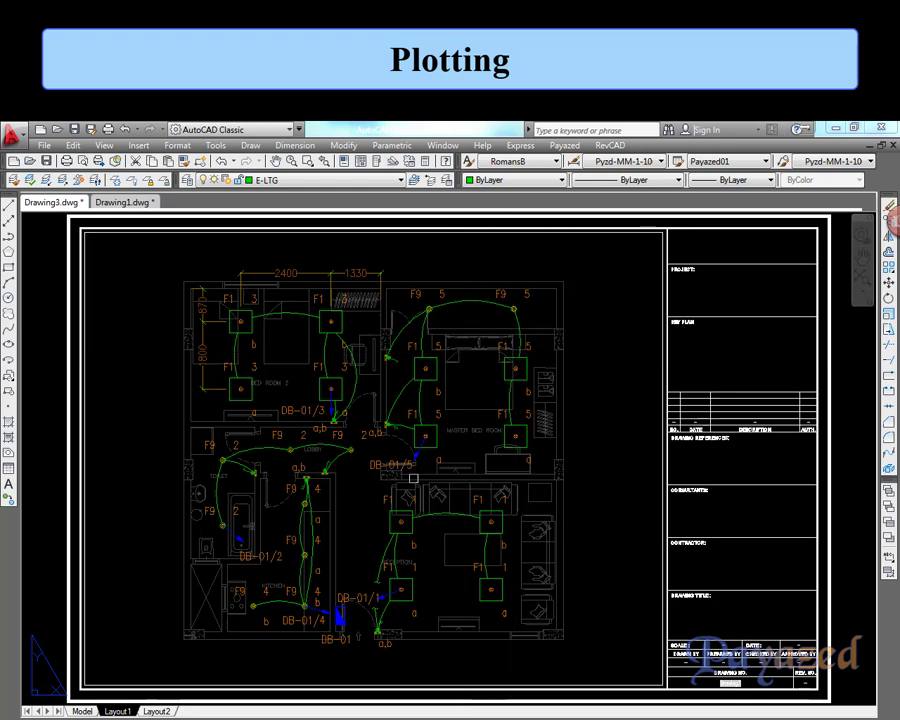
pyautogui.click(622, 146)
pyautogui.moveTo(628, 271)
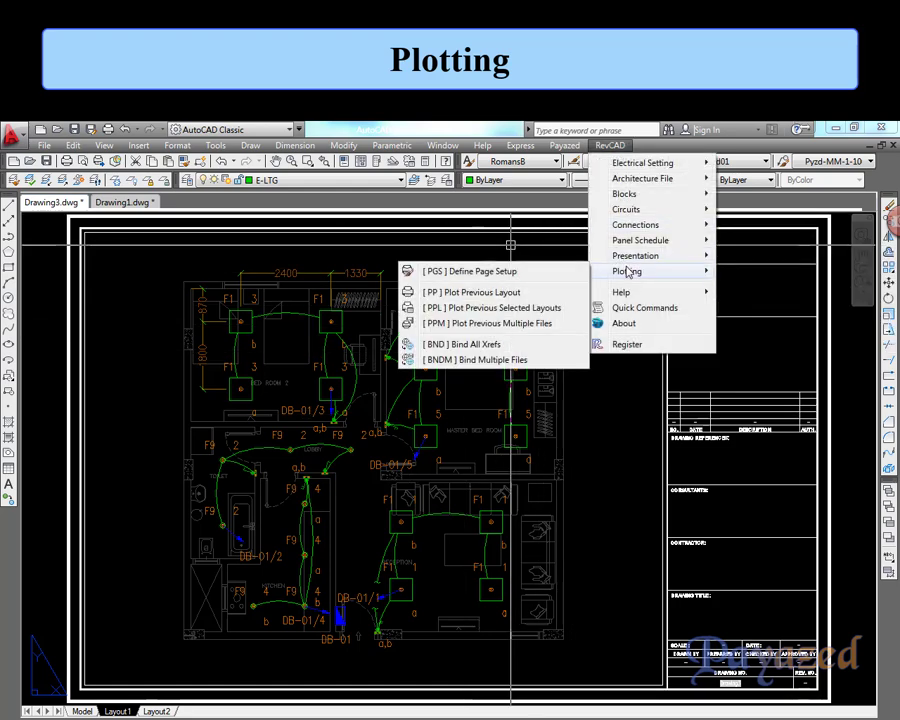
pyautogui.click(464, 360)
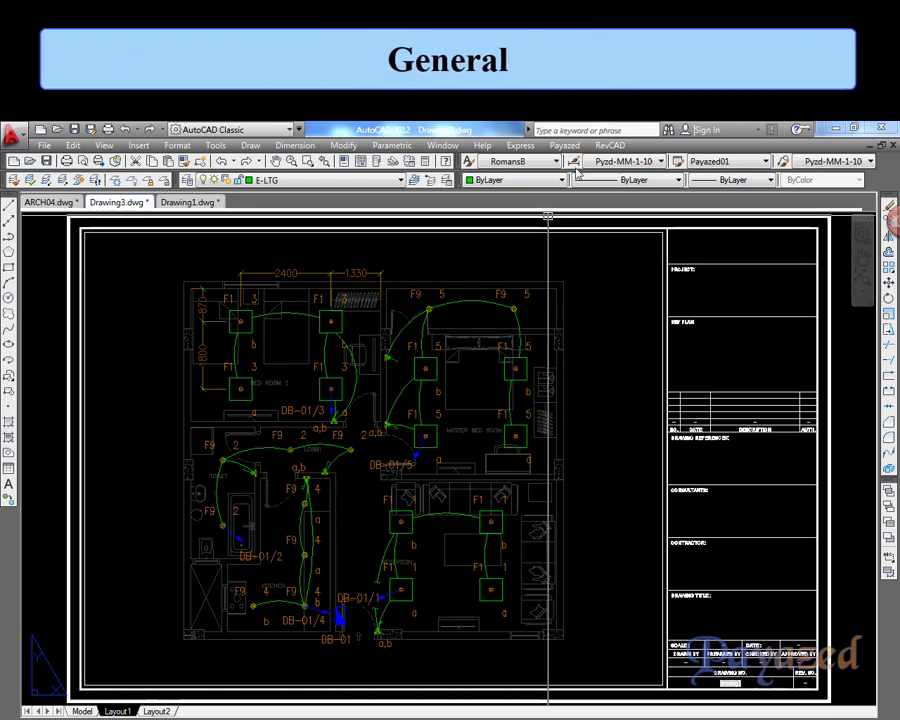
pyautogui.click(610, 145)
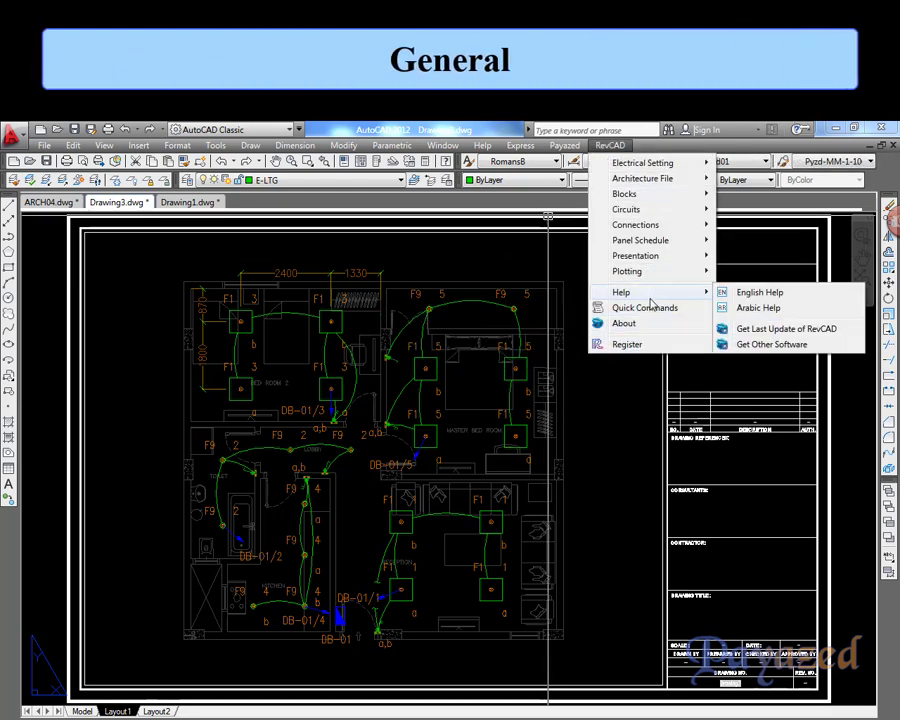
pyautogui.moveTo(622, 292)
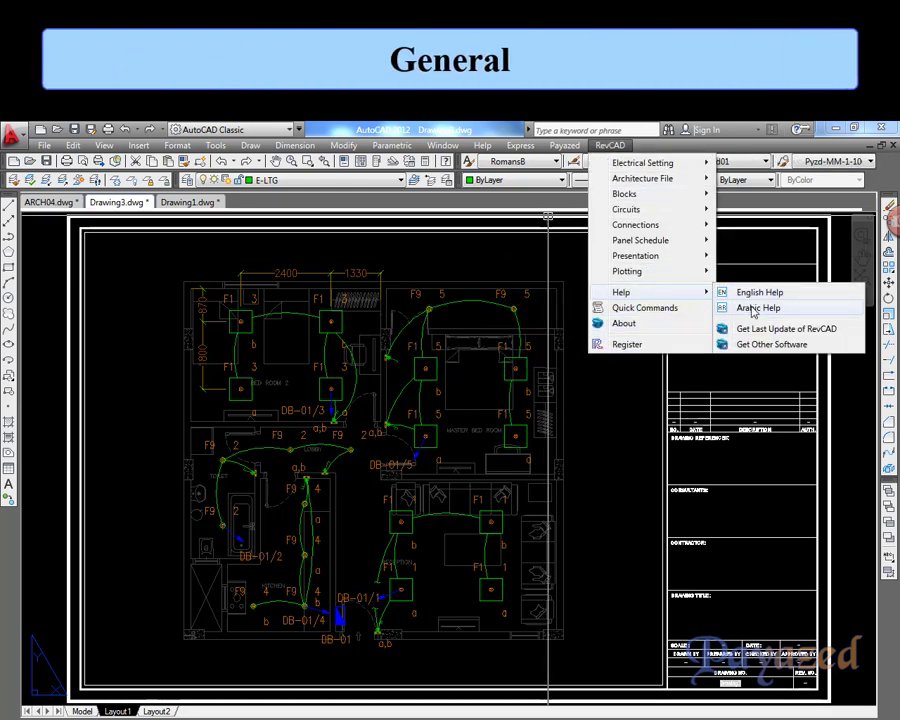
pyautogui.click(644, 308)
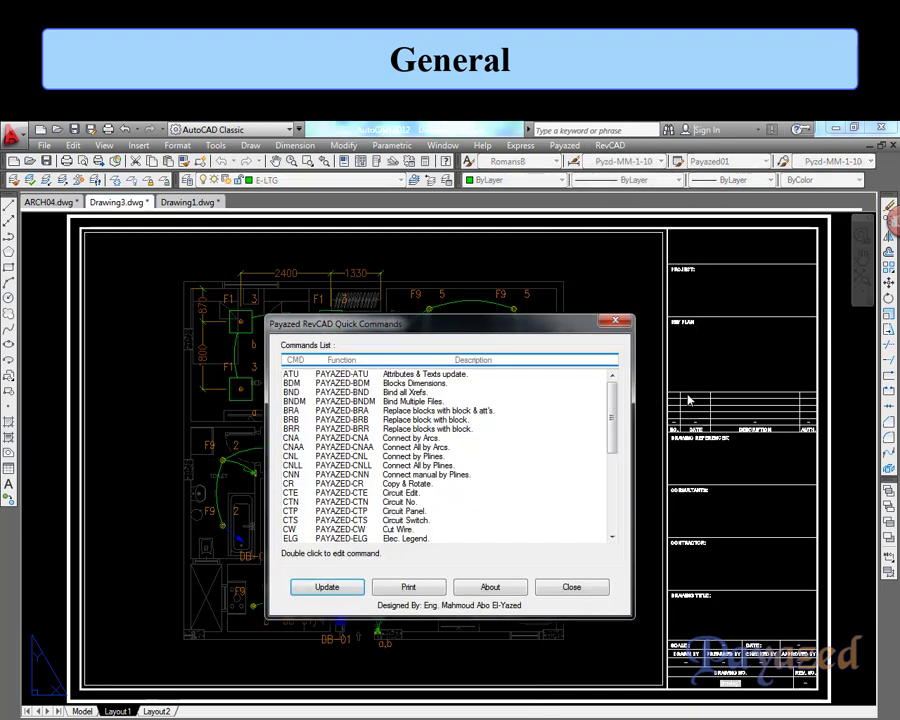
pyautogui.click(330, 465)
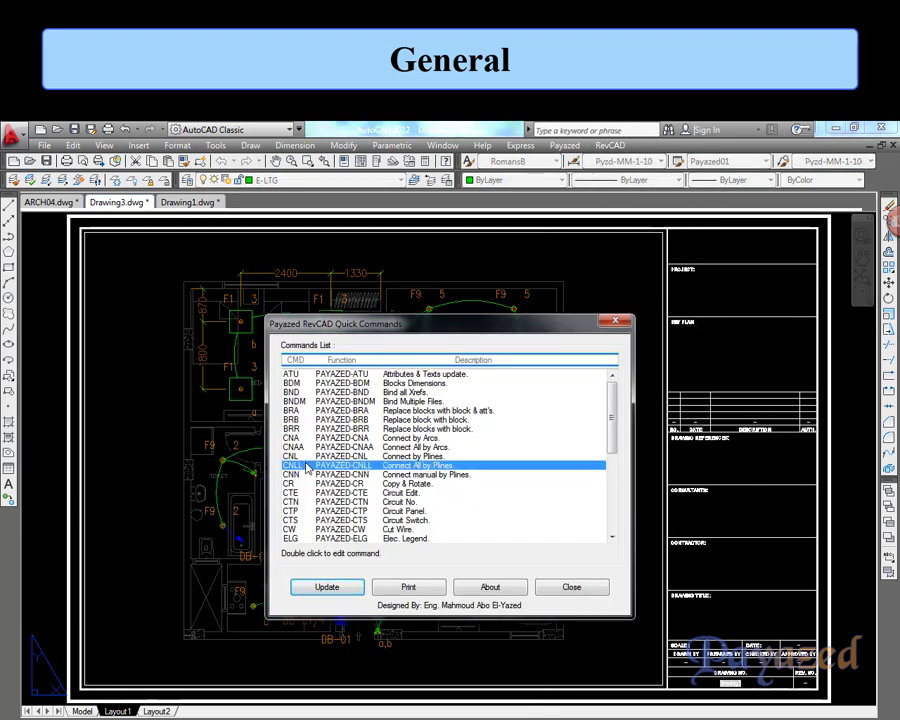
pyautogui.scroll(-1, 327, 470)
pyautogui.scroll(-2, 325, 475)
pyautogui.scroll(3, 311, 428)
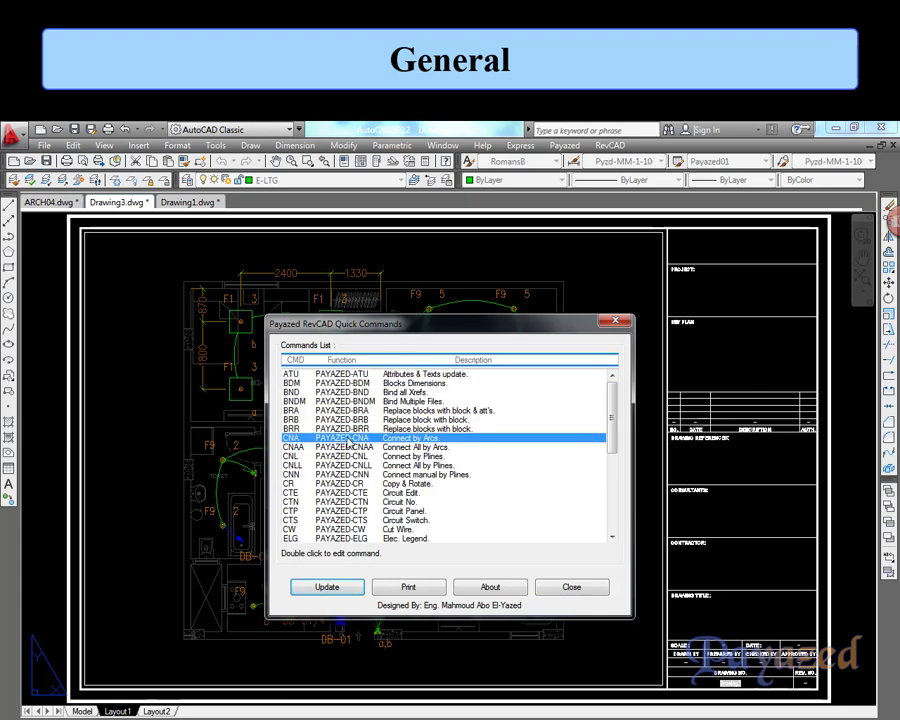
pyautogui.doubleClick(305, 437)
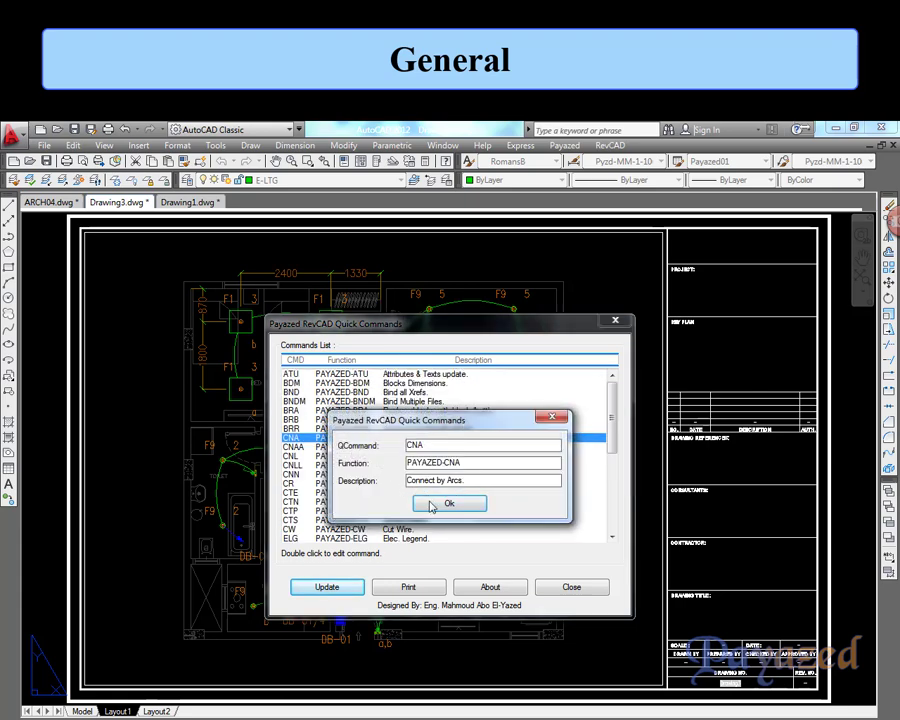
pyautogui.click(433, 505)
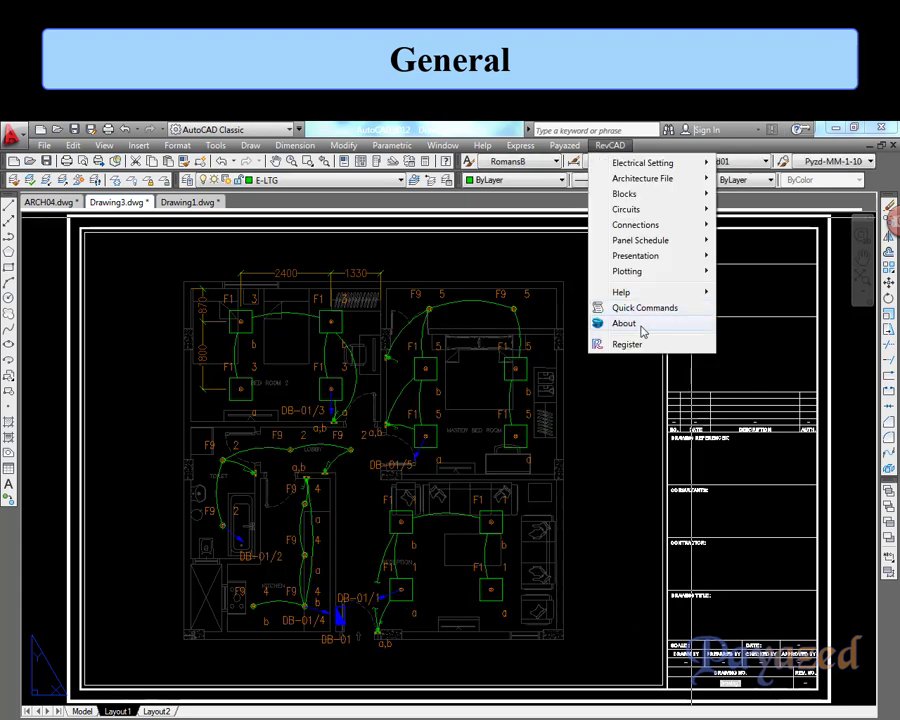
pyautogui.click(640, 326)
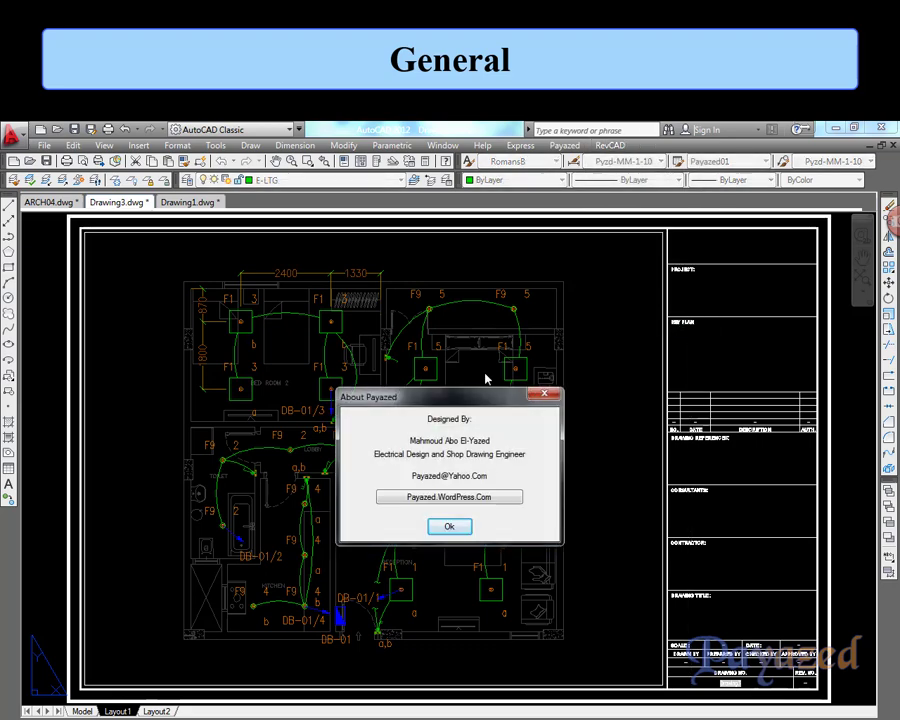
pyautogui.click(450, 526)
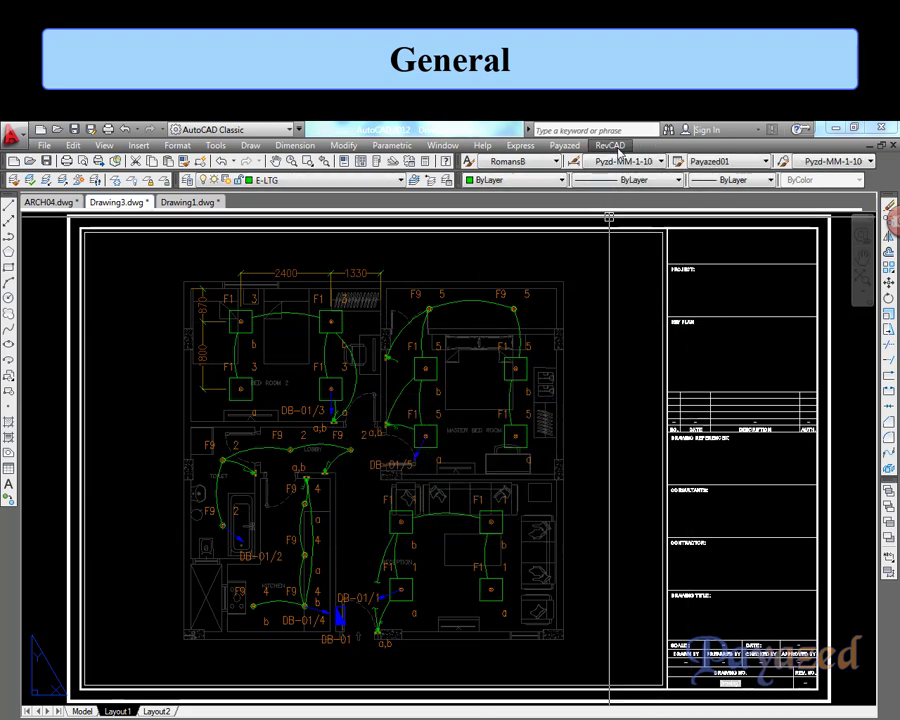
pyautogui.click(610, 145)
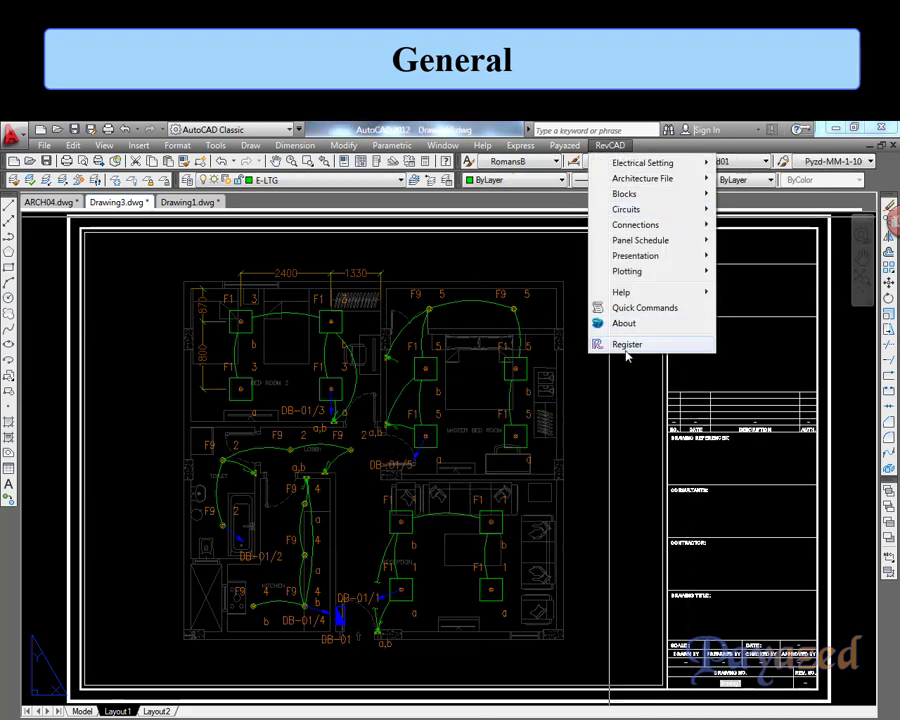